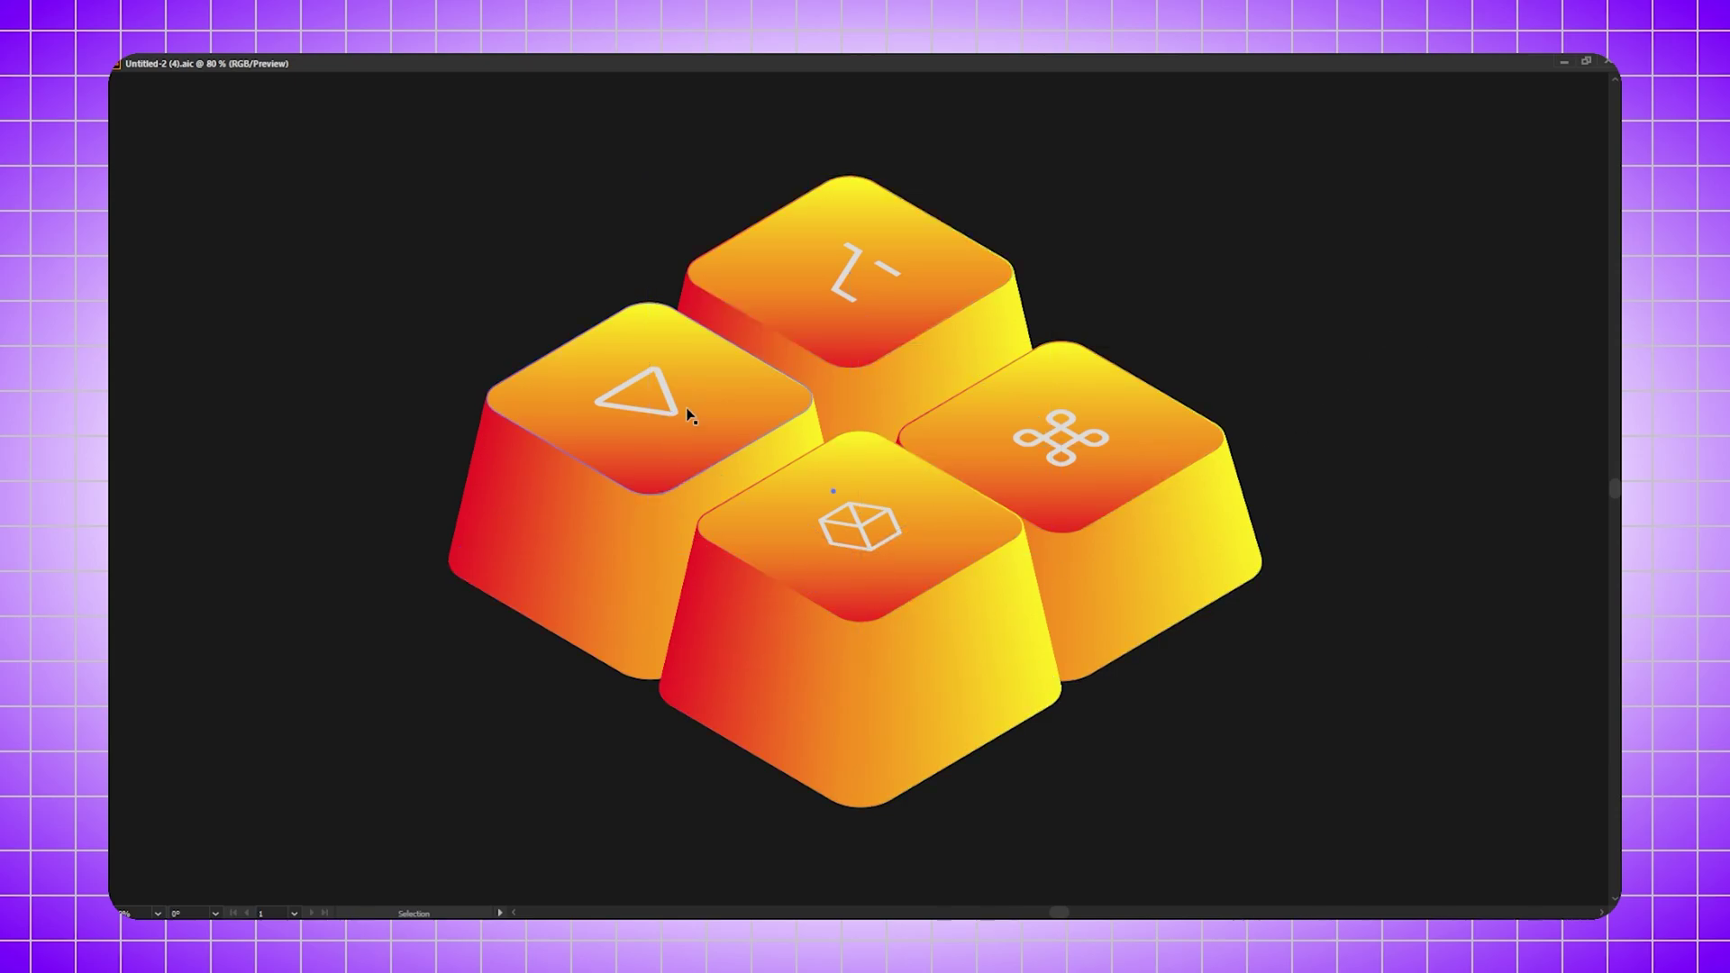
# - Preview the finished keycaps, then bring up the blank Keyboard Button.aic document on a white canvas
pyautogui.press('a')
pyautogui.hotkey('ctrl', 'y')
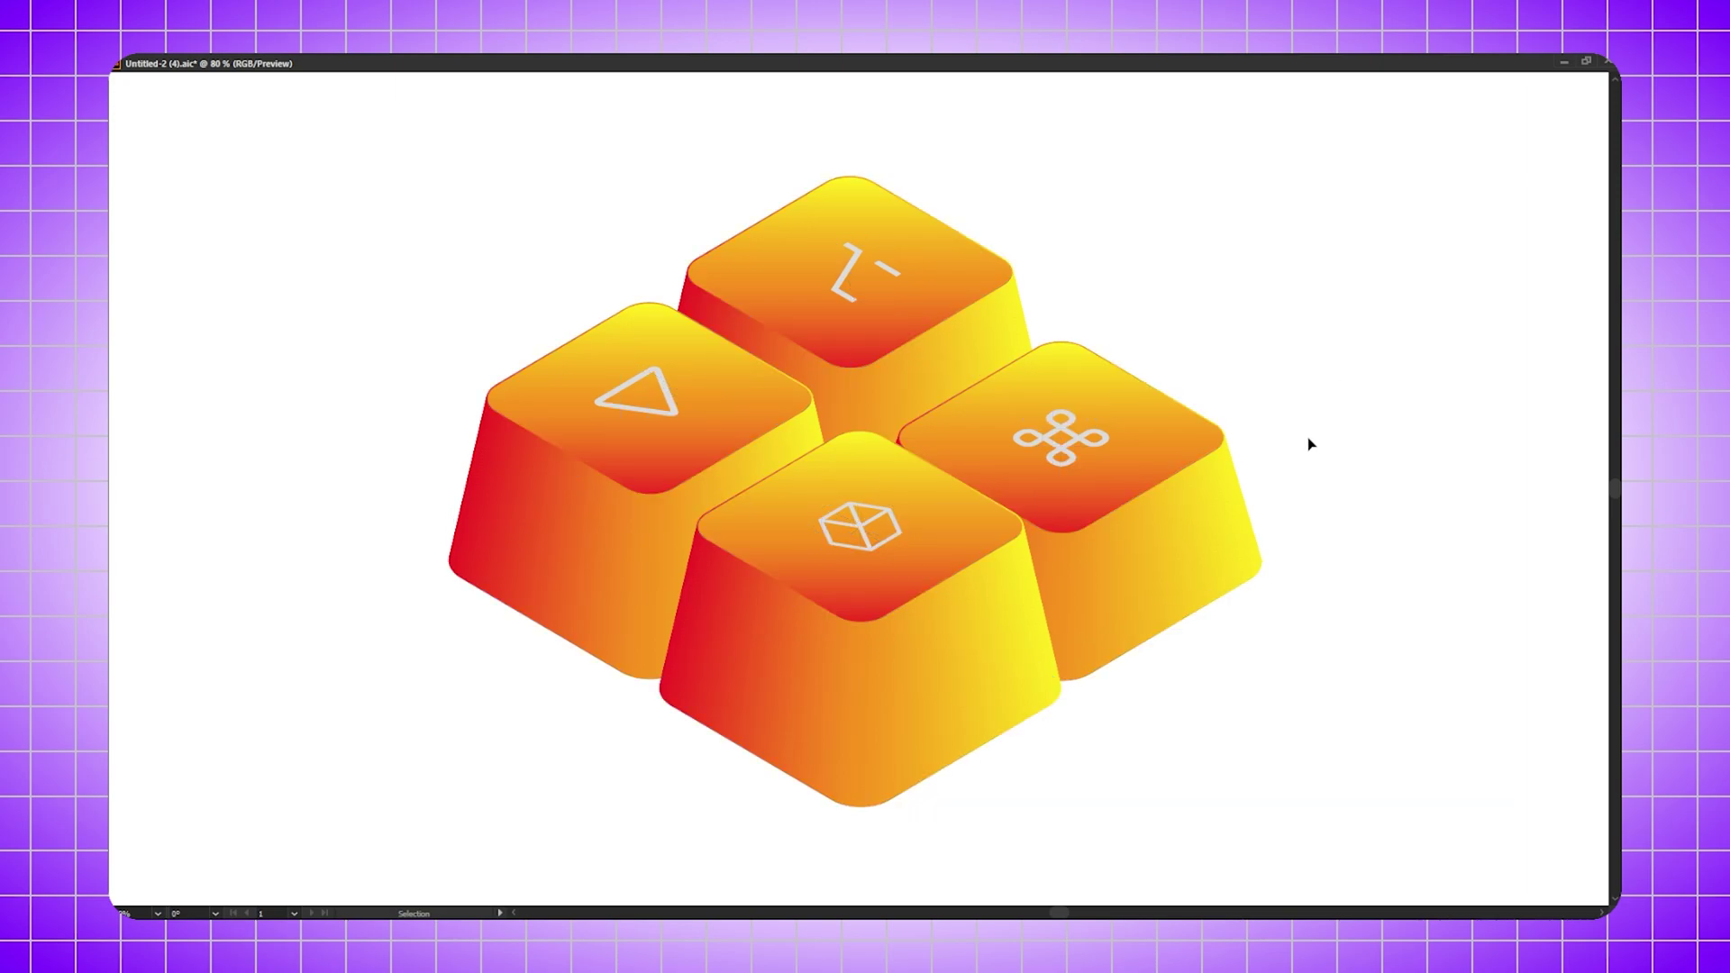
pyautogui.press('a')
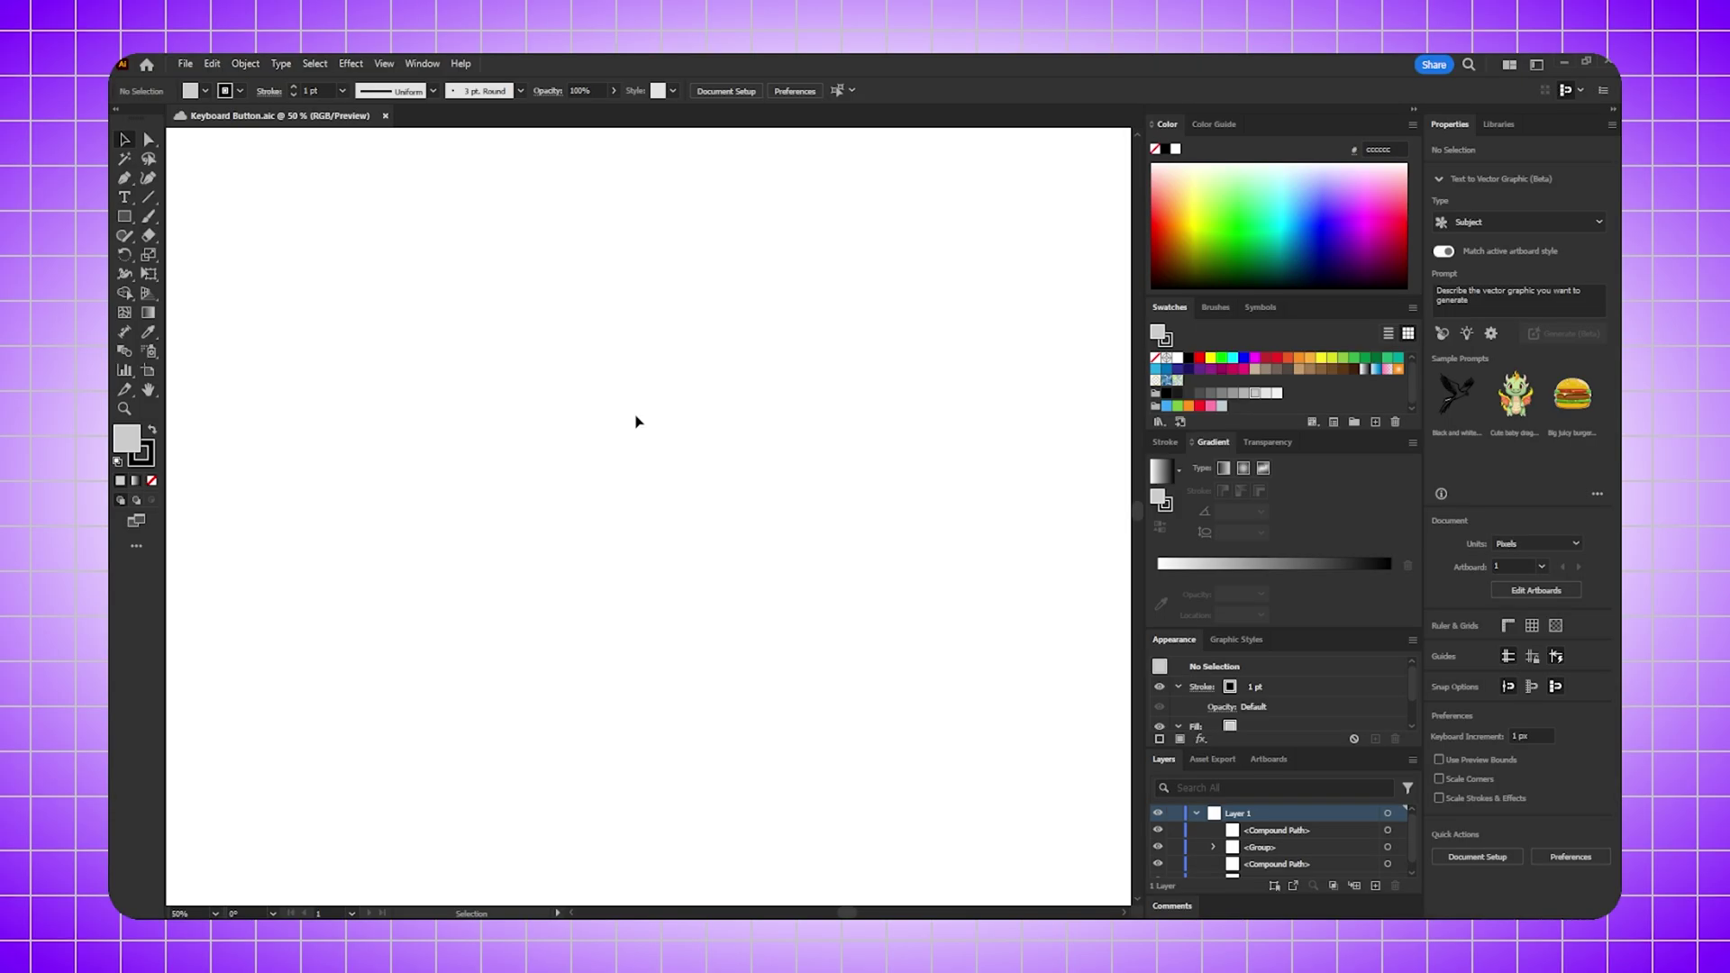
# - Draw a 300 × 300 px rounded square with a 40 px corner radius
pyautogui.moveTo(124, 216); pyautogui.dragTo(193, 226)
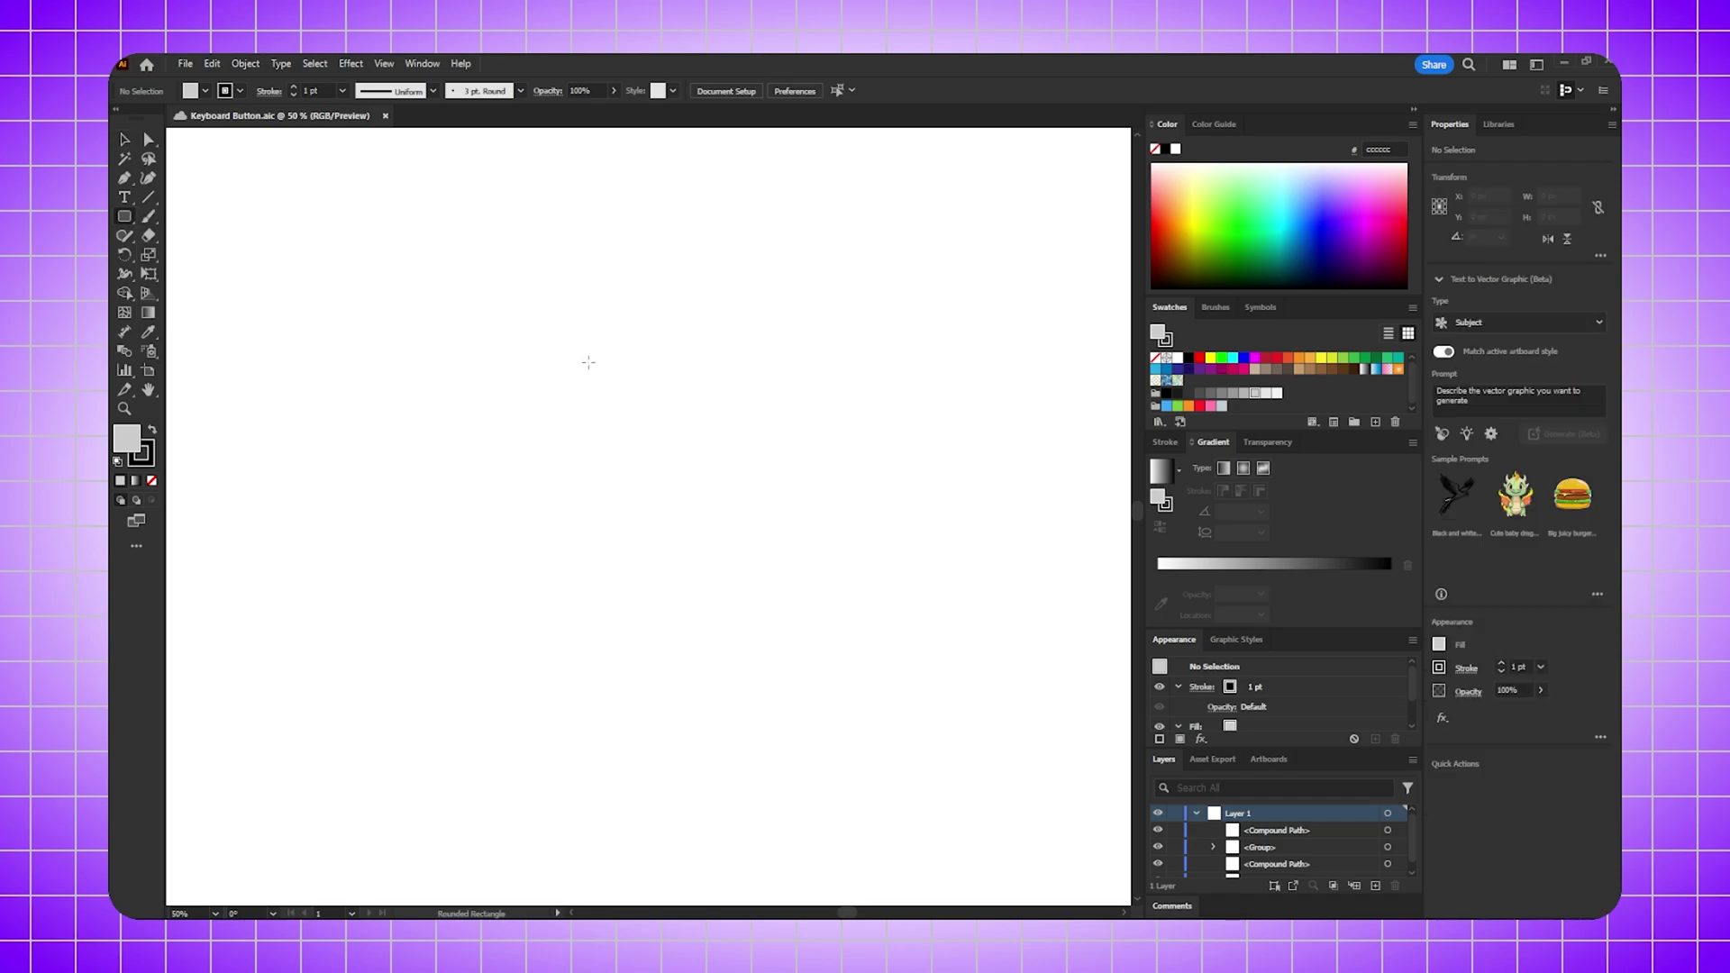
pyautogui.click(587, 363)
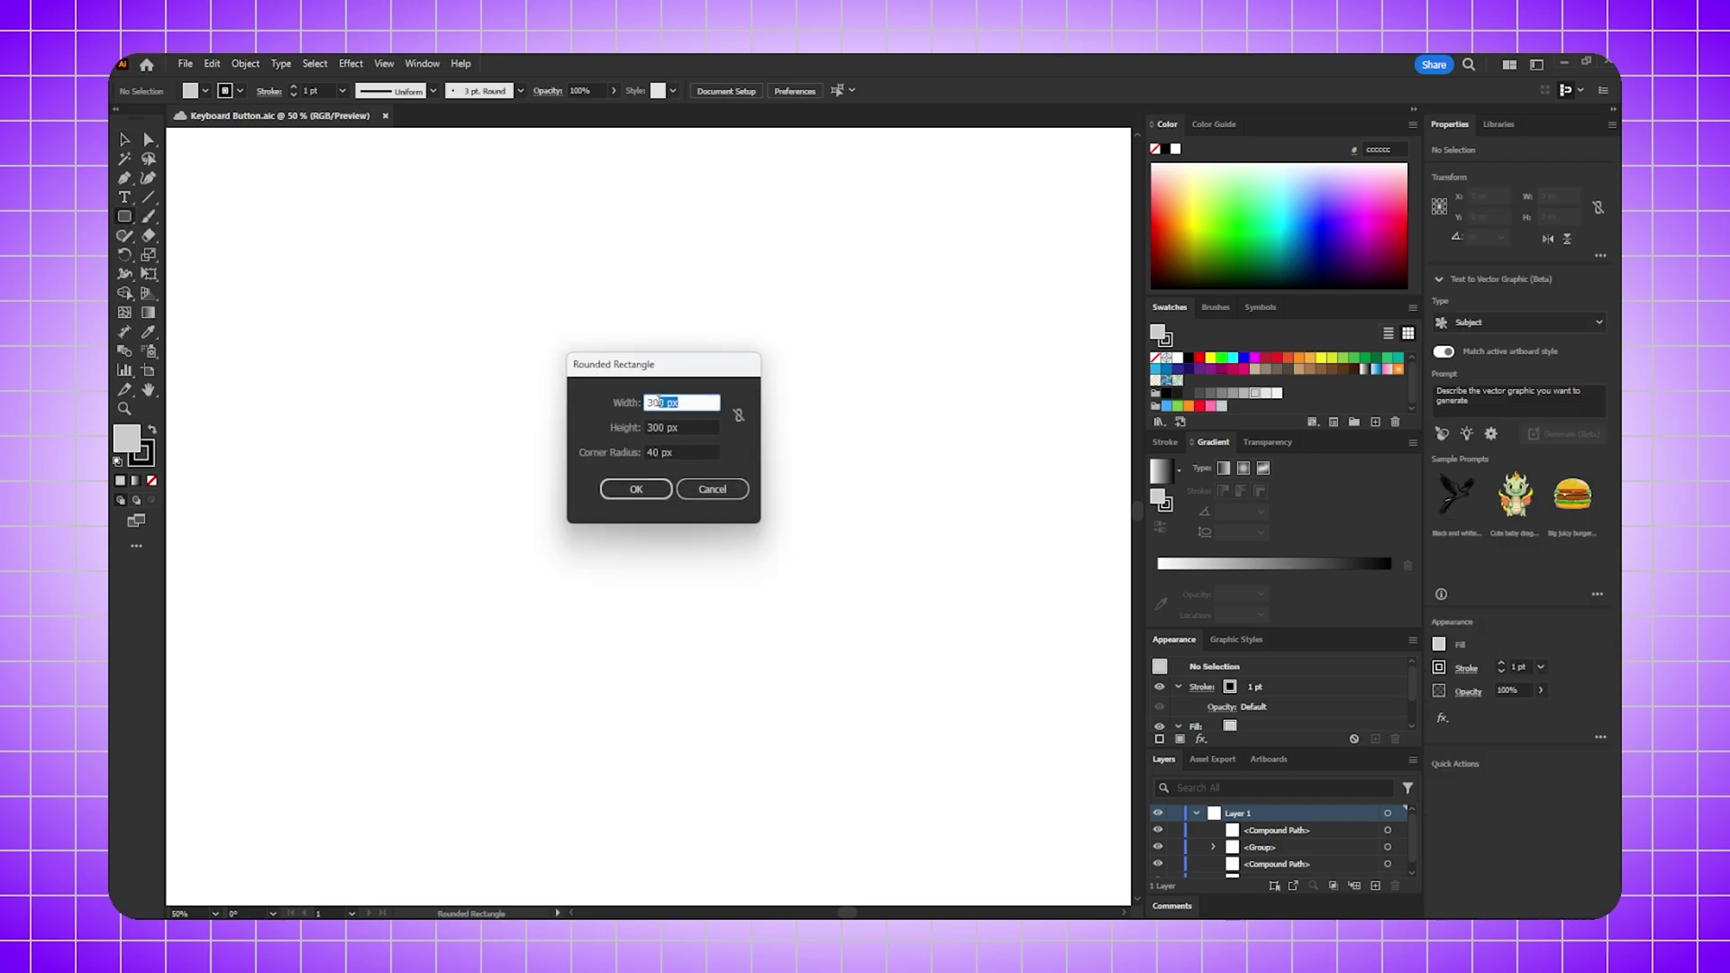
pyautogui.click(640, 427)
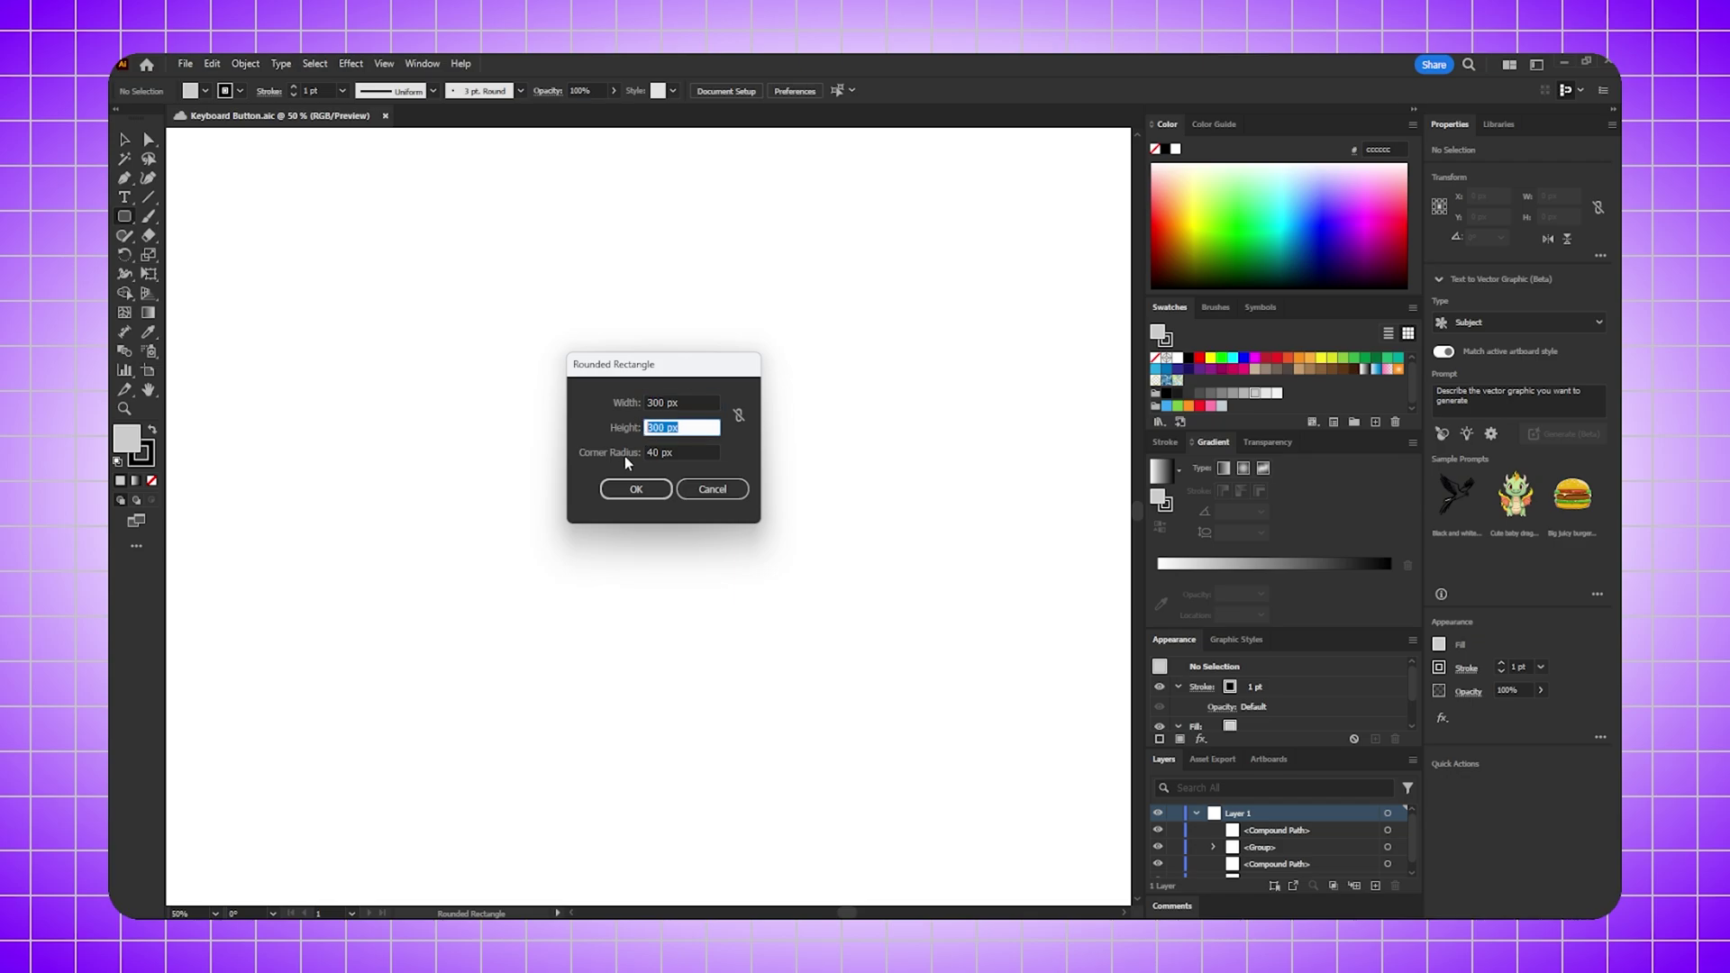
pyautogui.press('Tab')
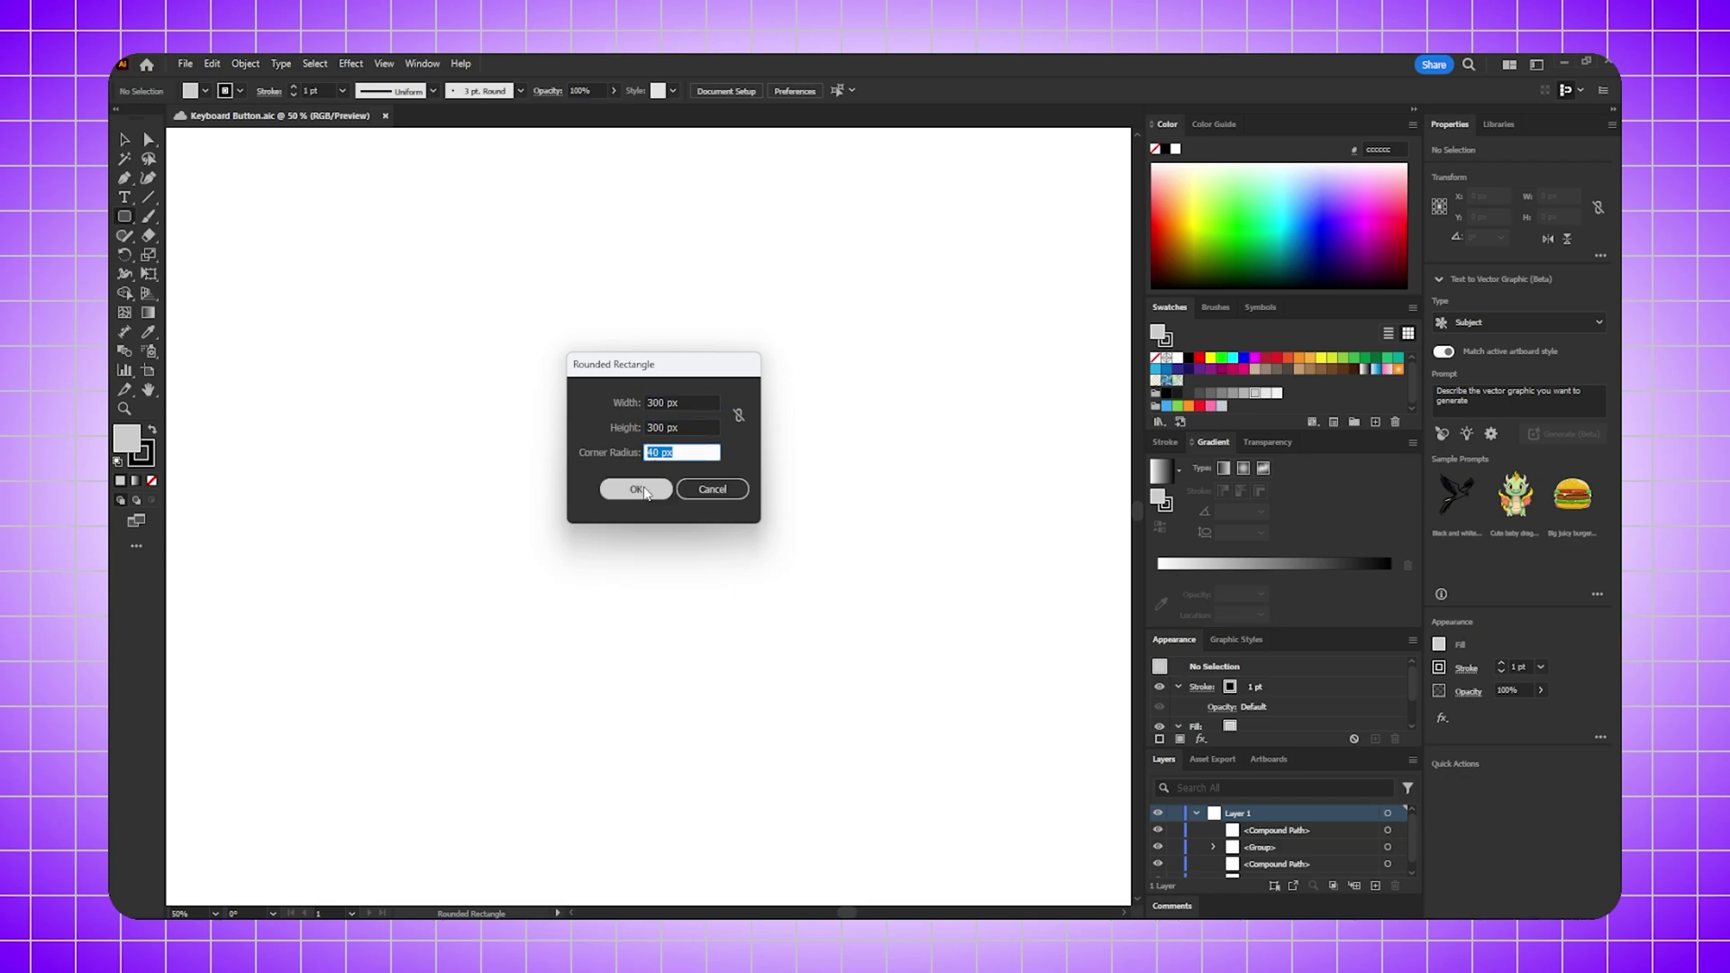
pyautogui.click(636, 489)
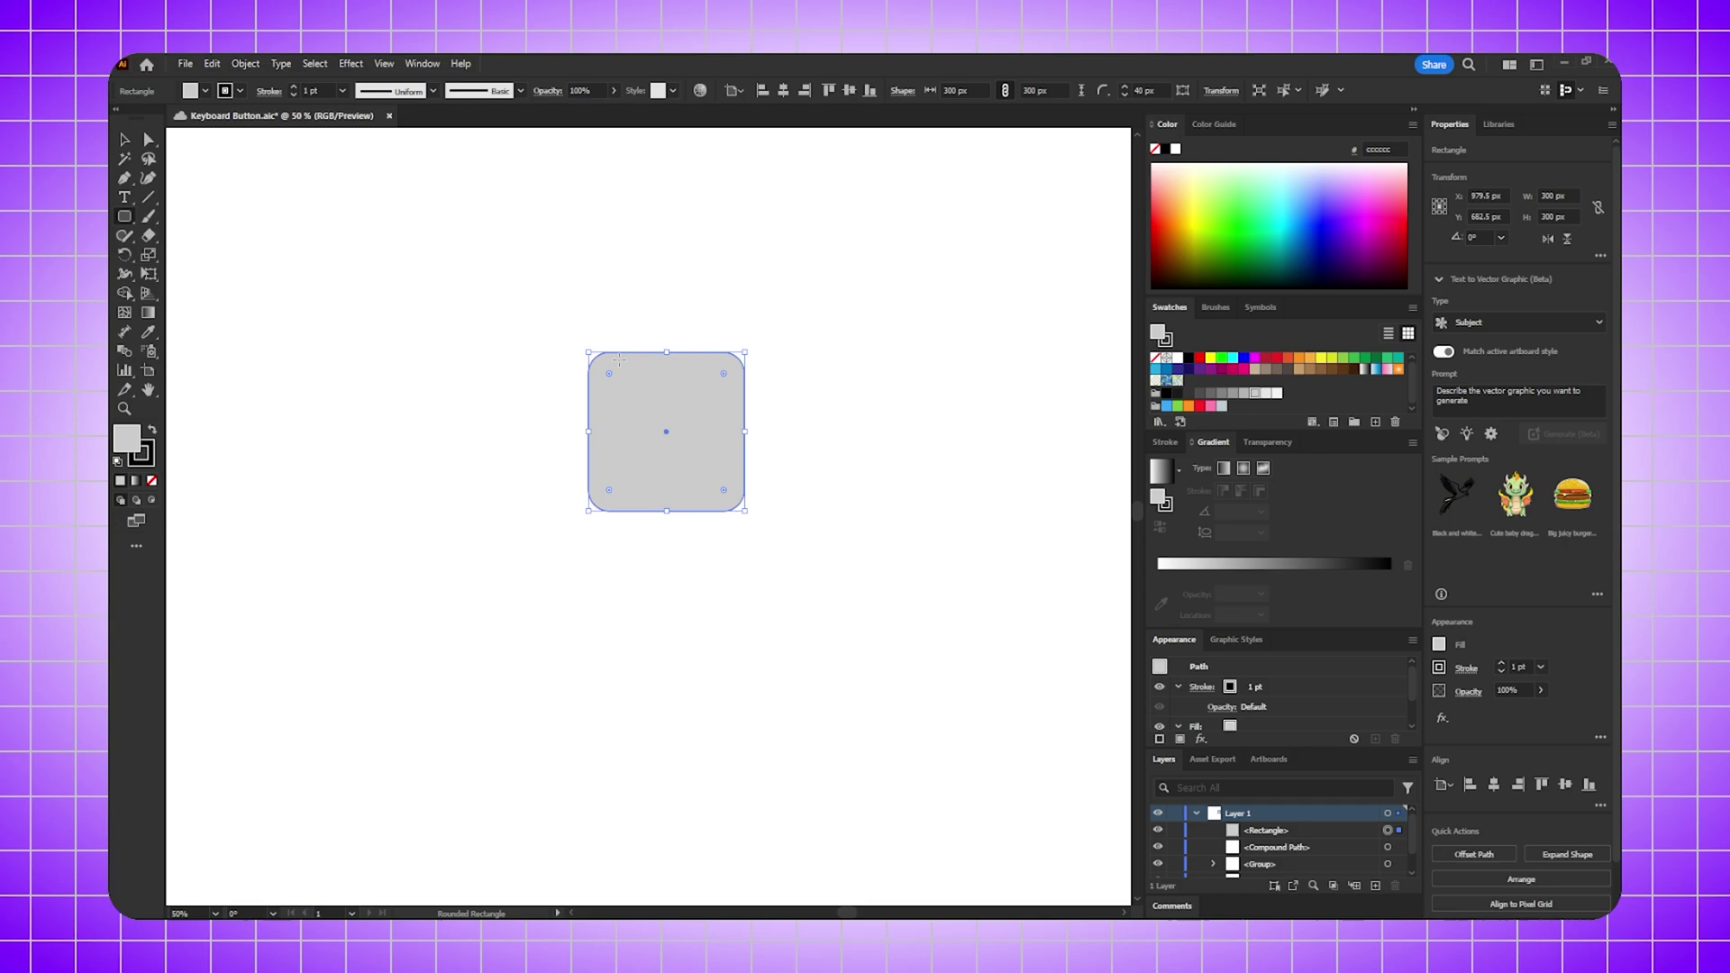
# - Set the rounded square's stroke to None, leaving only its grey fill
pyautogui.press('v')
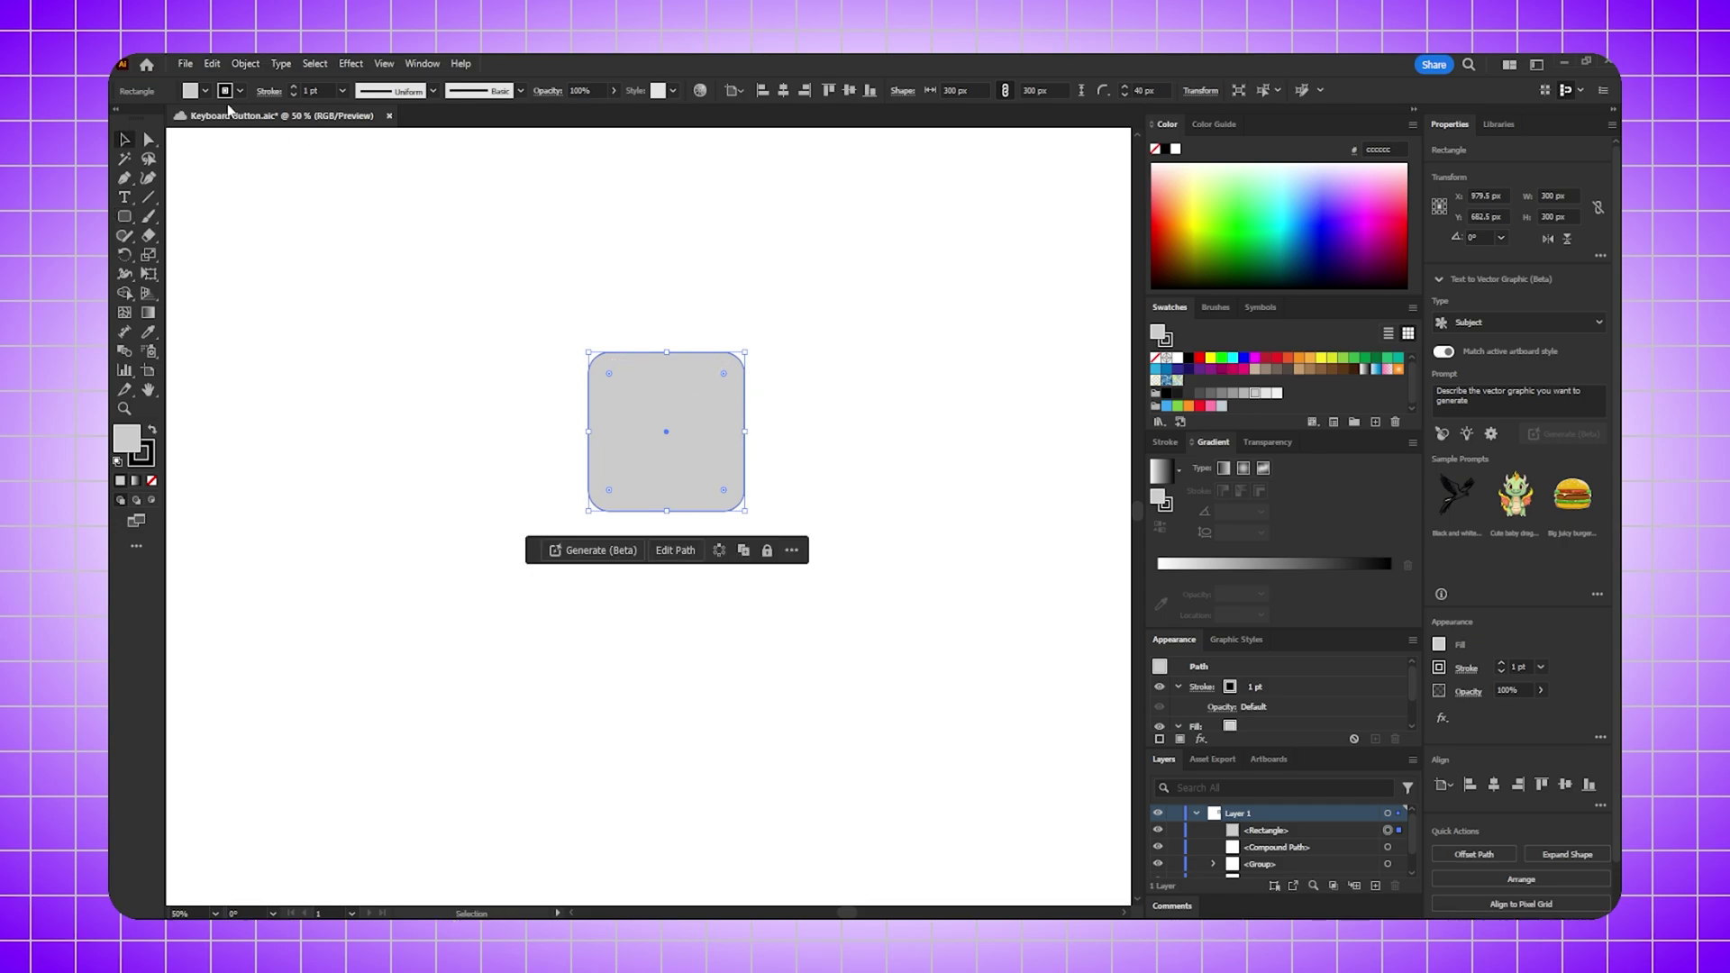
pyautogui.click(237, 91)
pyautogui.click(116, 119)
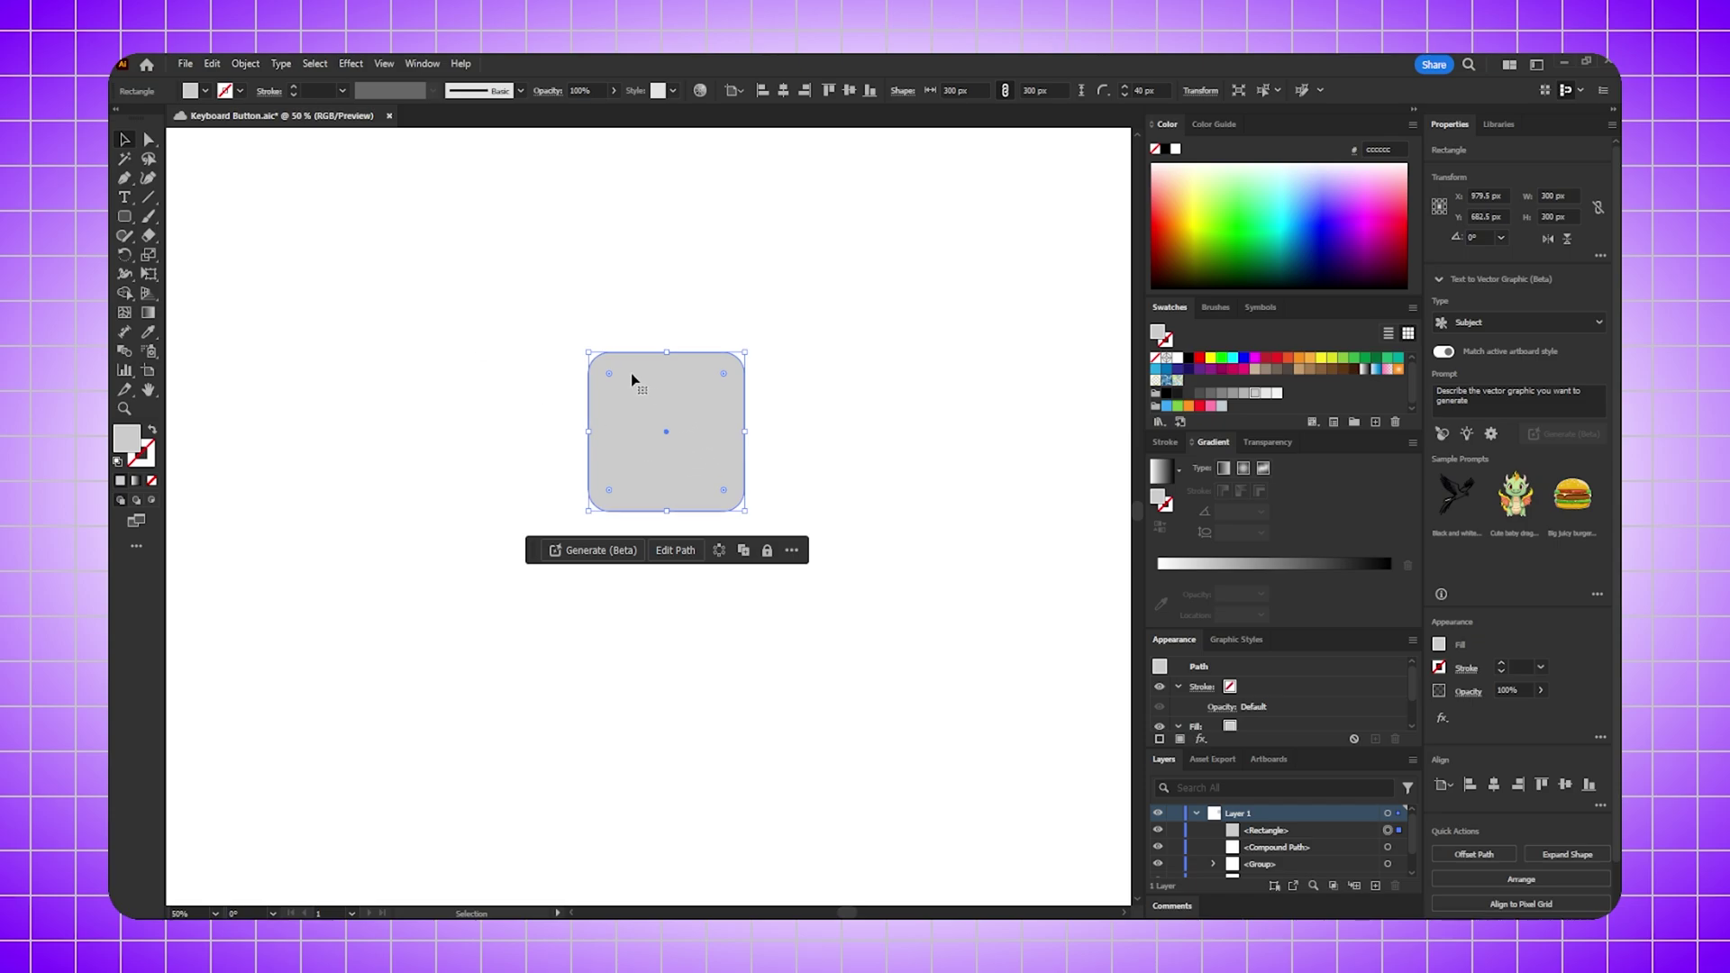
pyautogui.click(349, 64)
pyautogui.moveTo(394, 154)
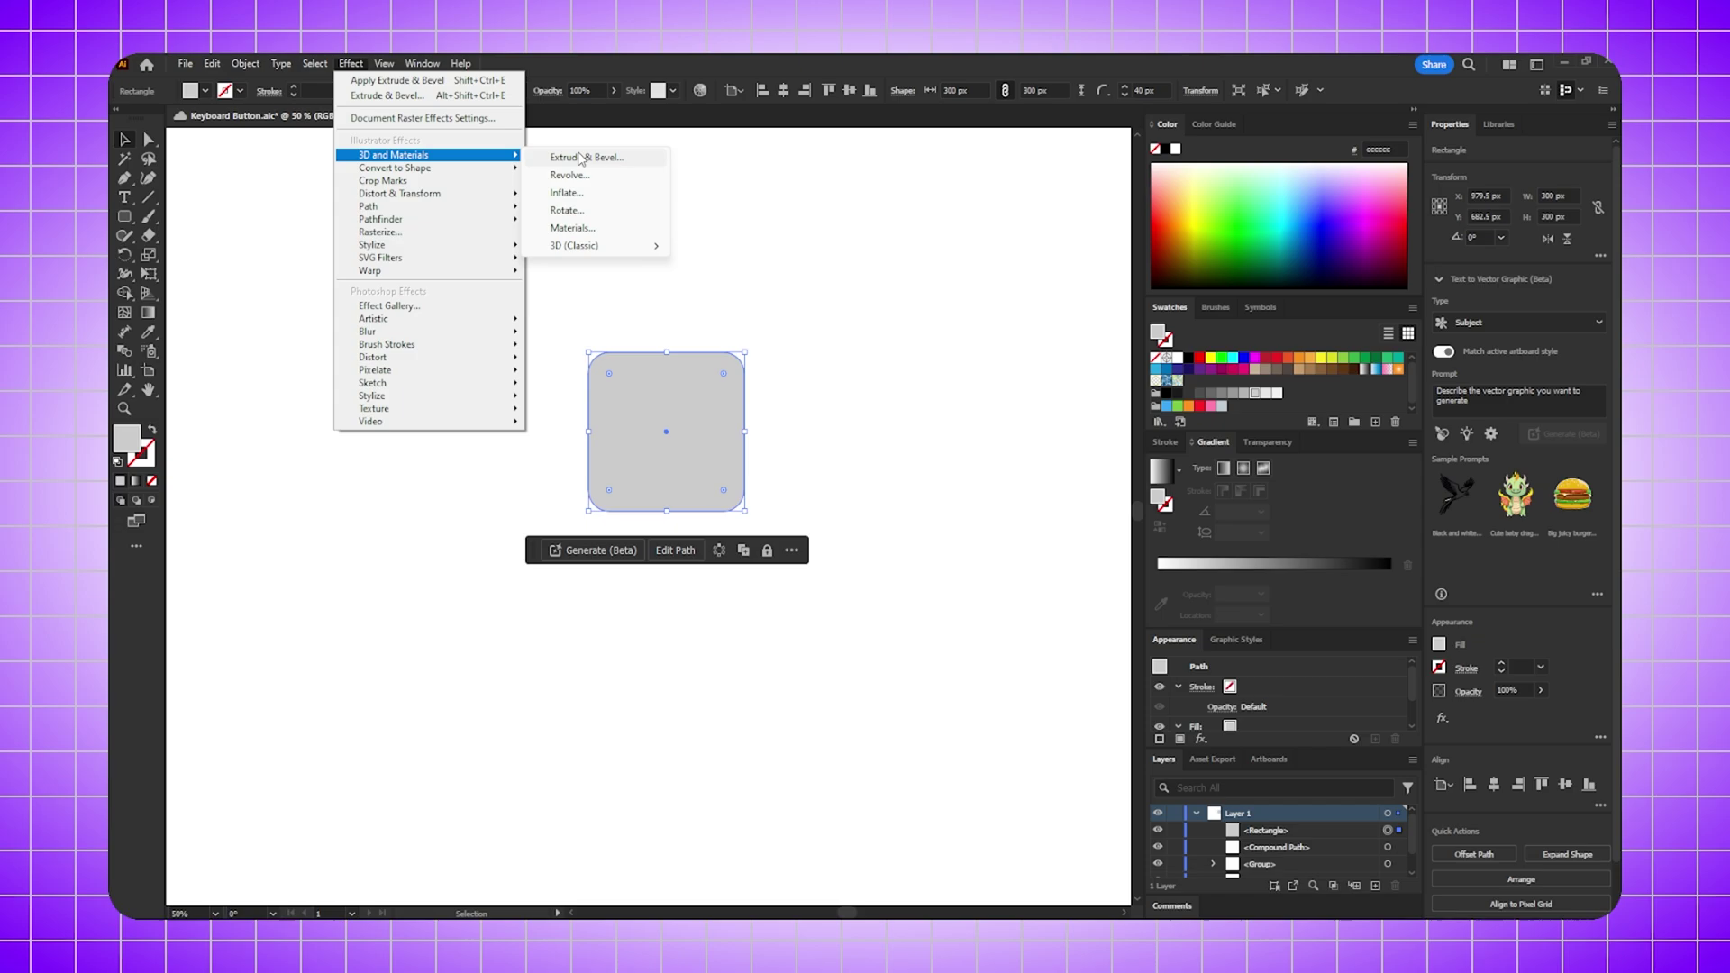
pyautogui.moveTo(575, 245)
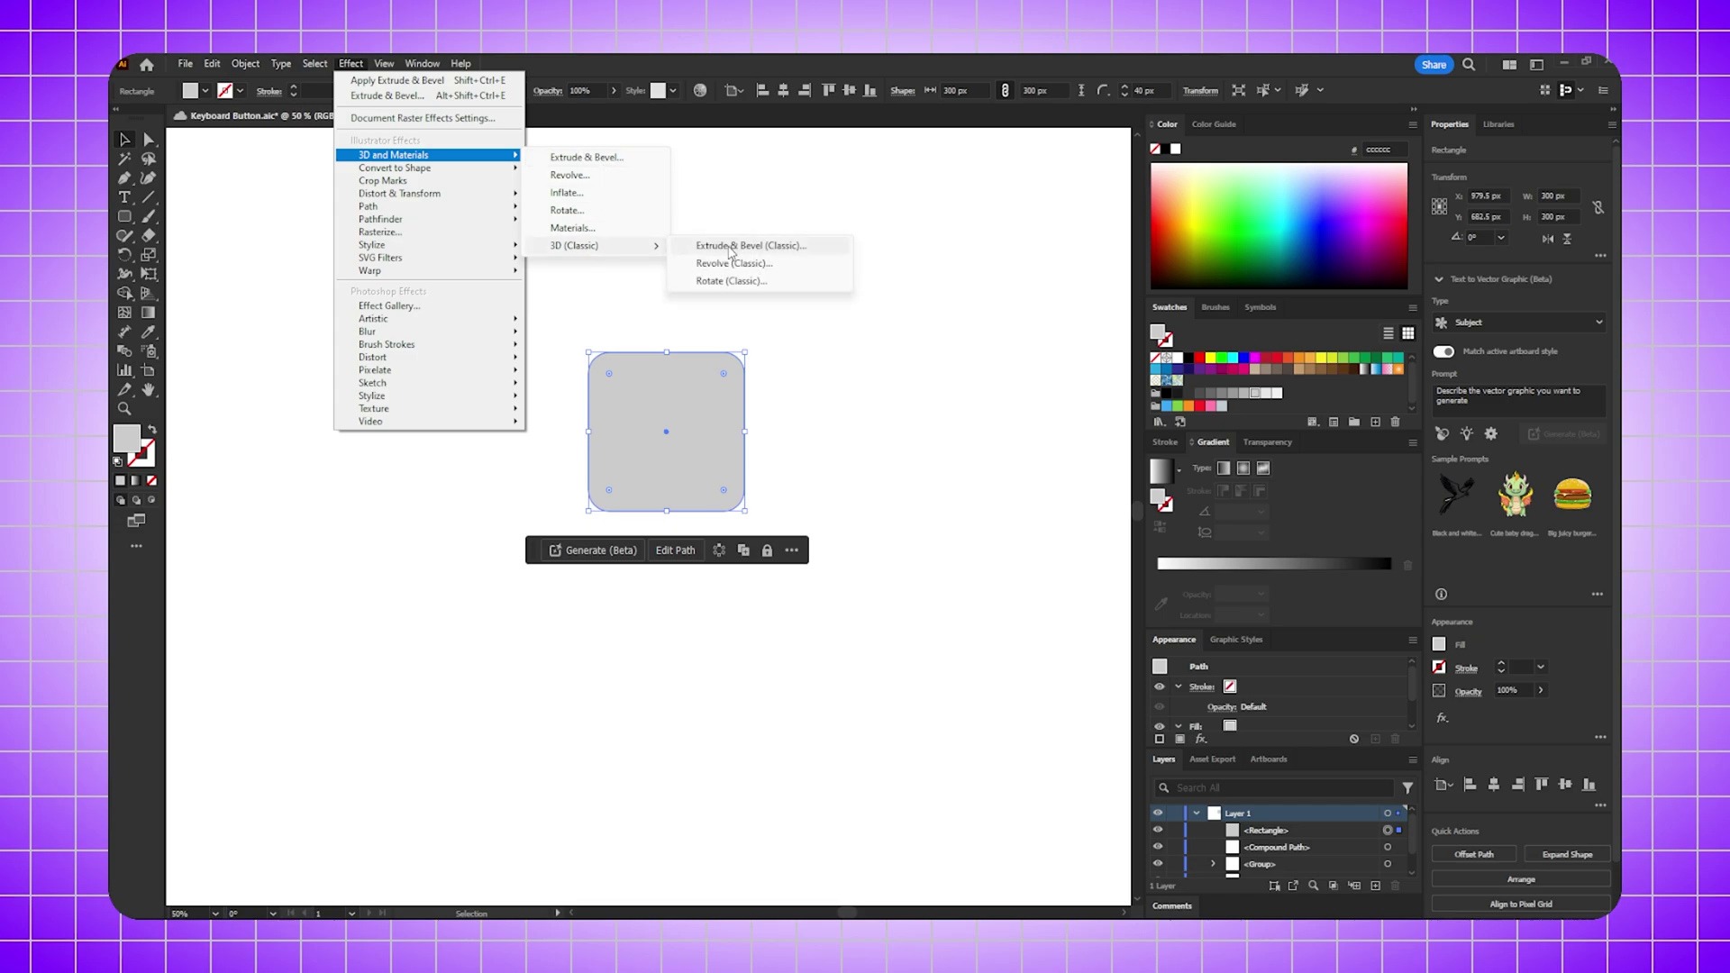
# - Apply a classic Extrude & Bevel with Isometric Top position and 0 extrude depth
pyautogui.click(749, 246)
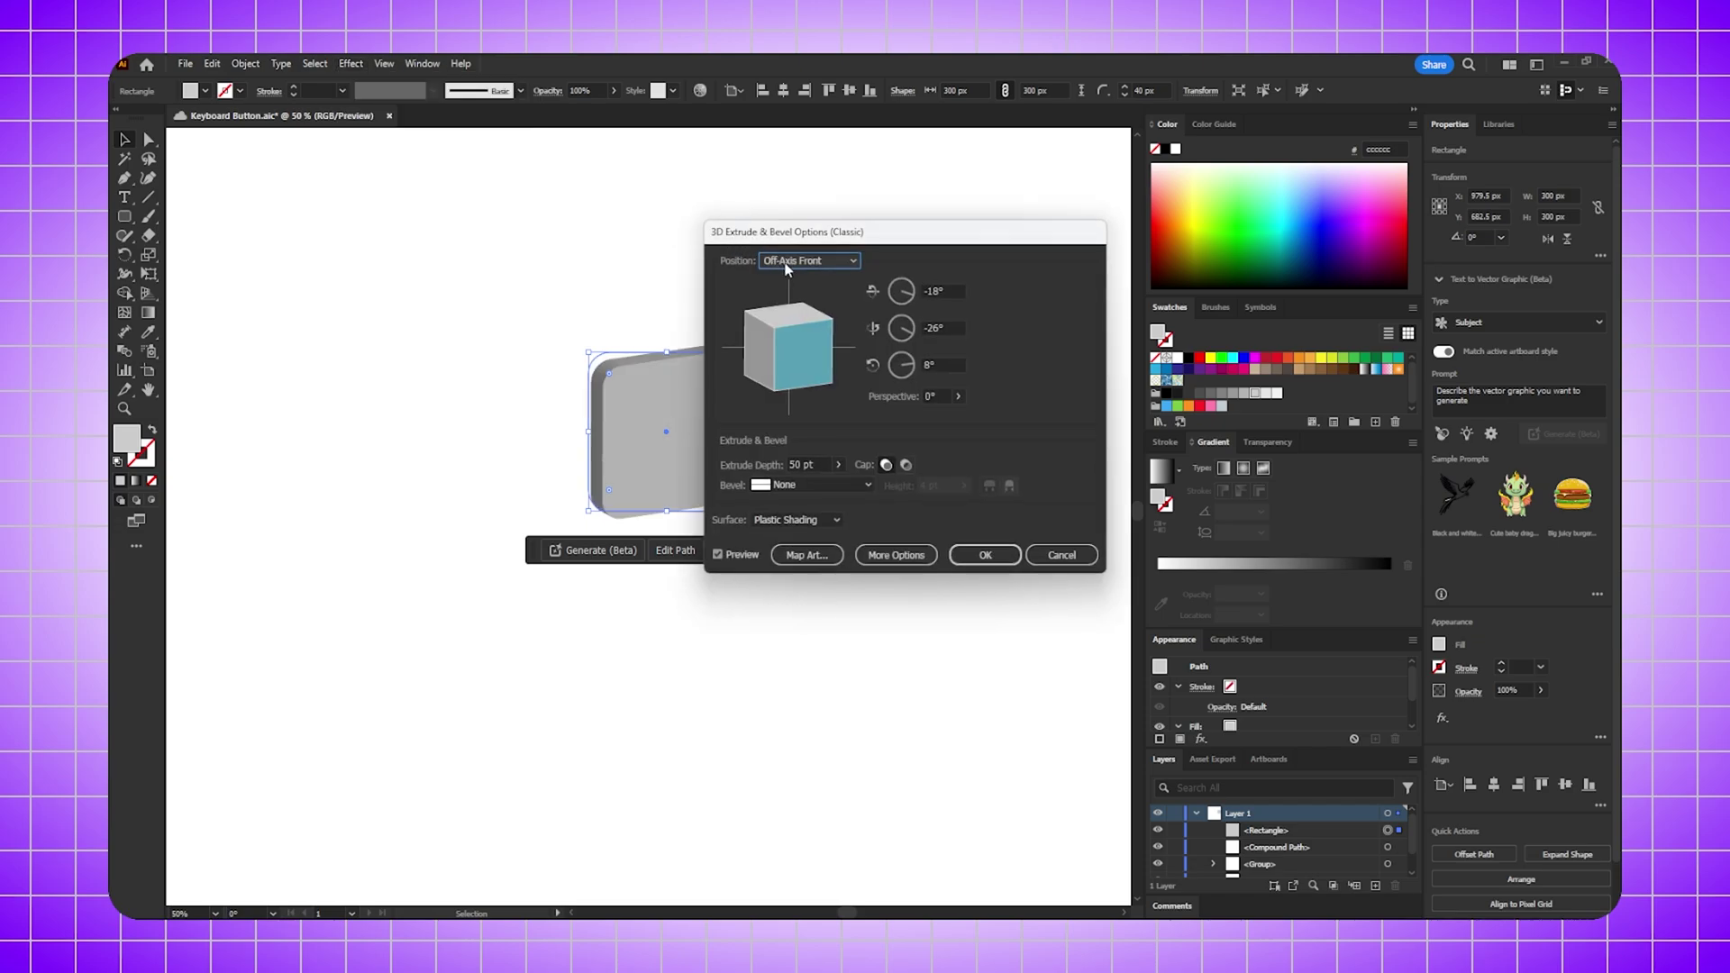
pyautogui.click(808, 262)
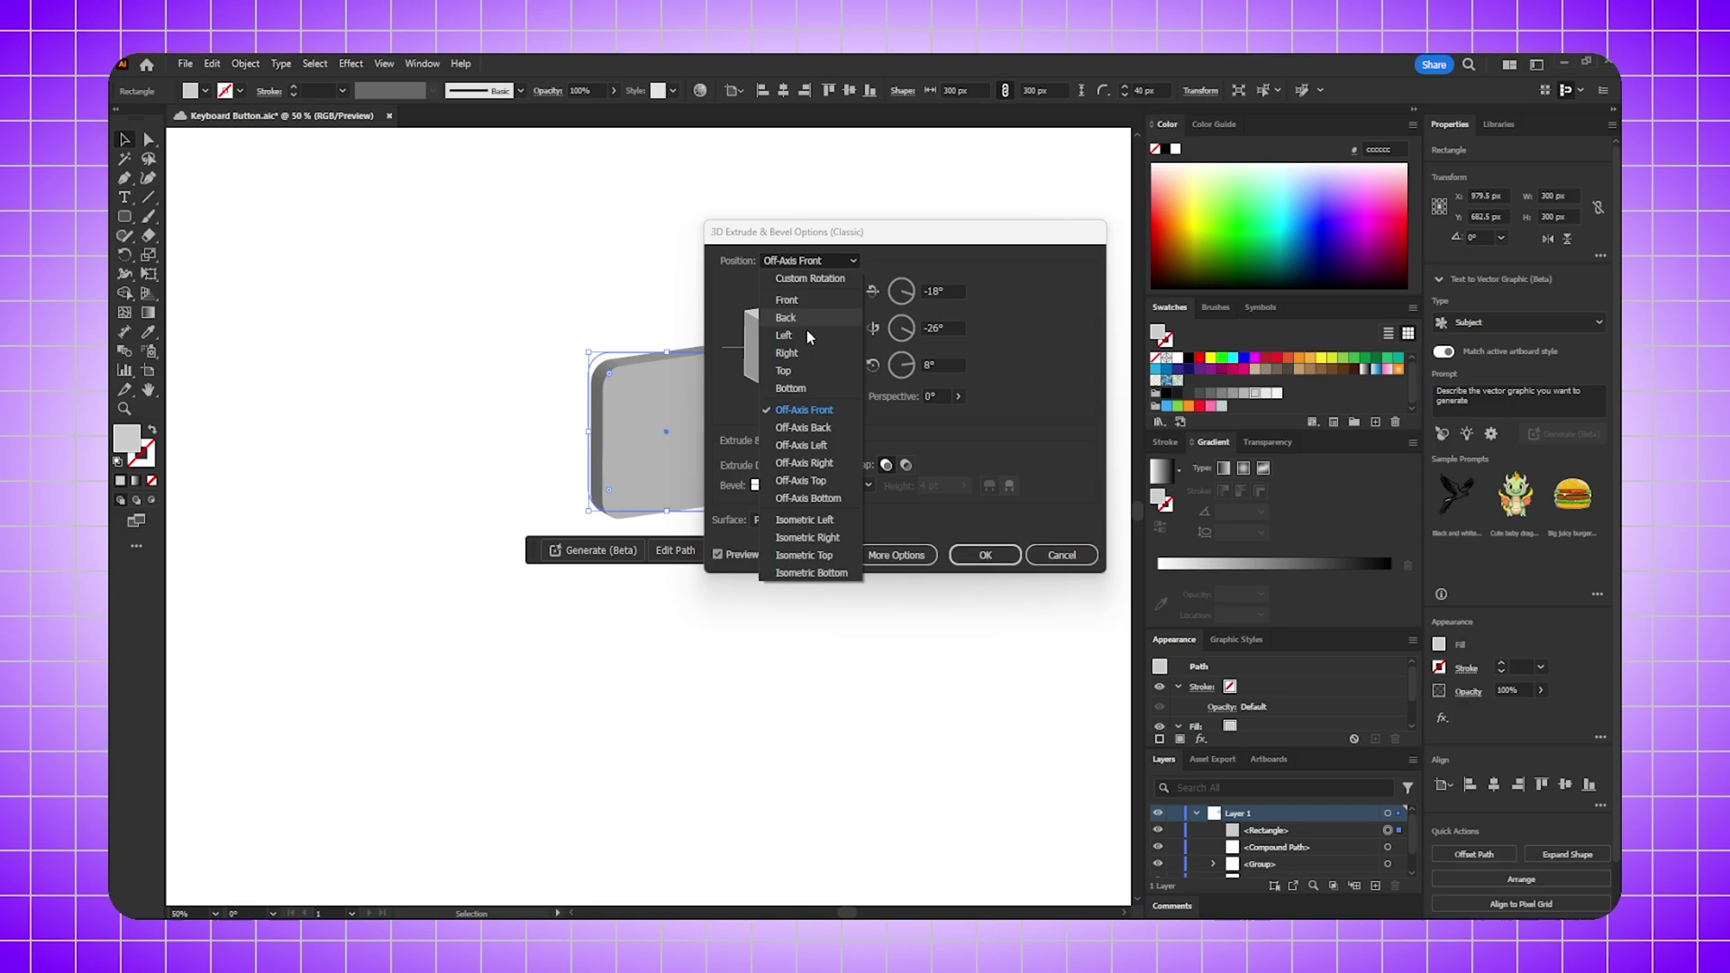
pyautogui.click(804, 555)
pyautogui.doubleClick(801, 465)
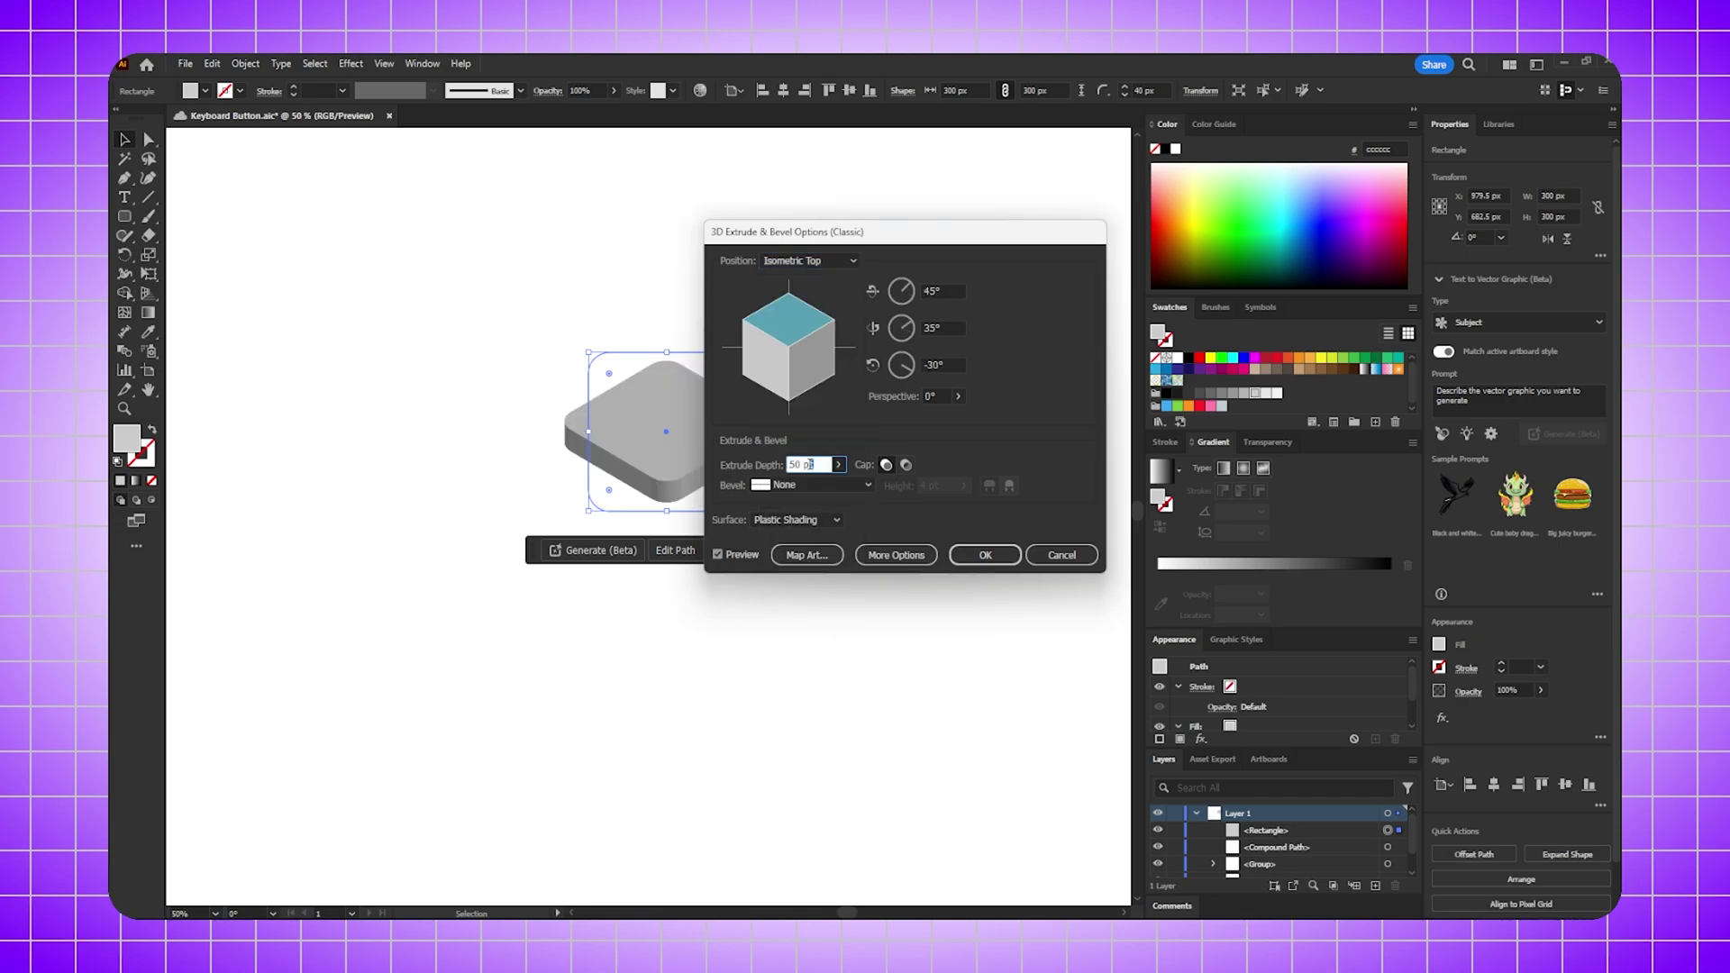
pyautogui.write('0')
pyautogui.click(984, 556)
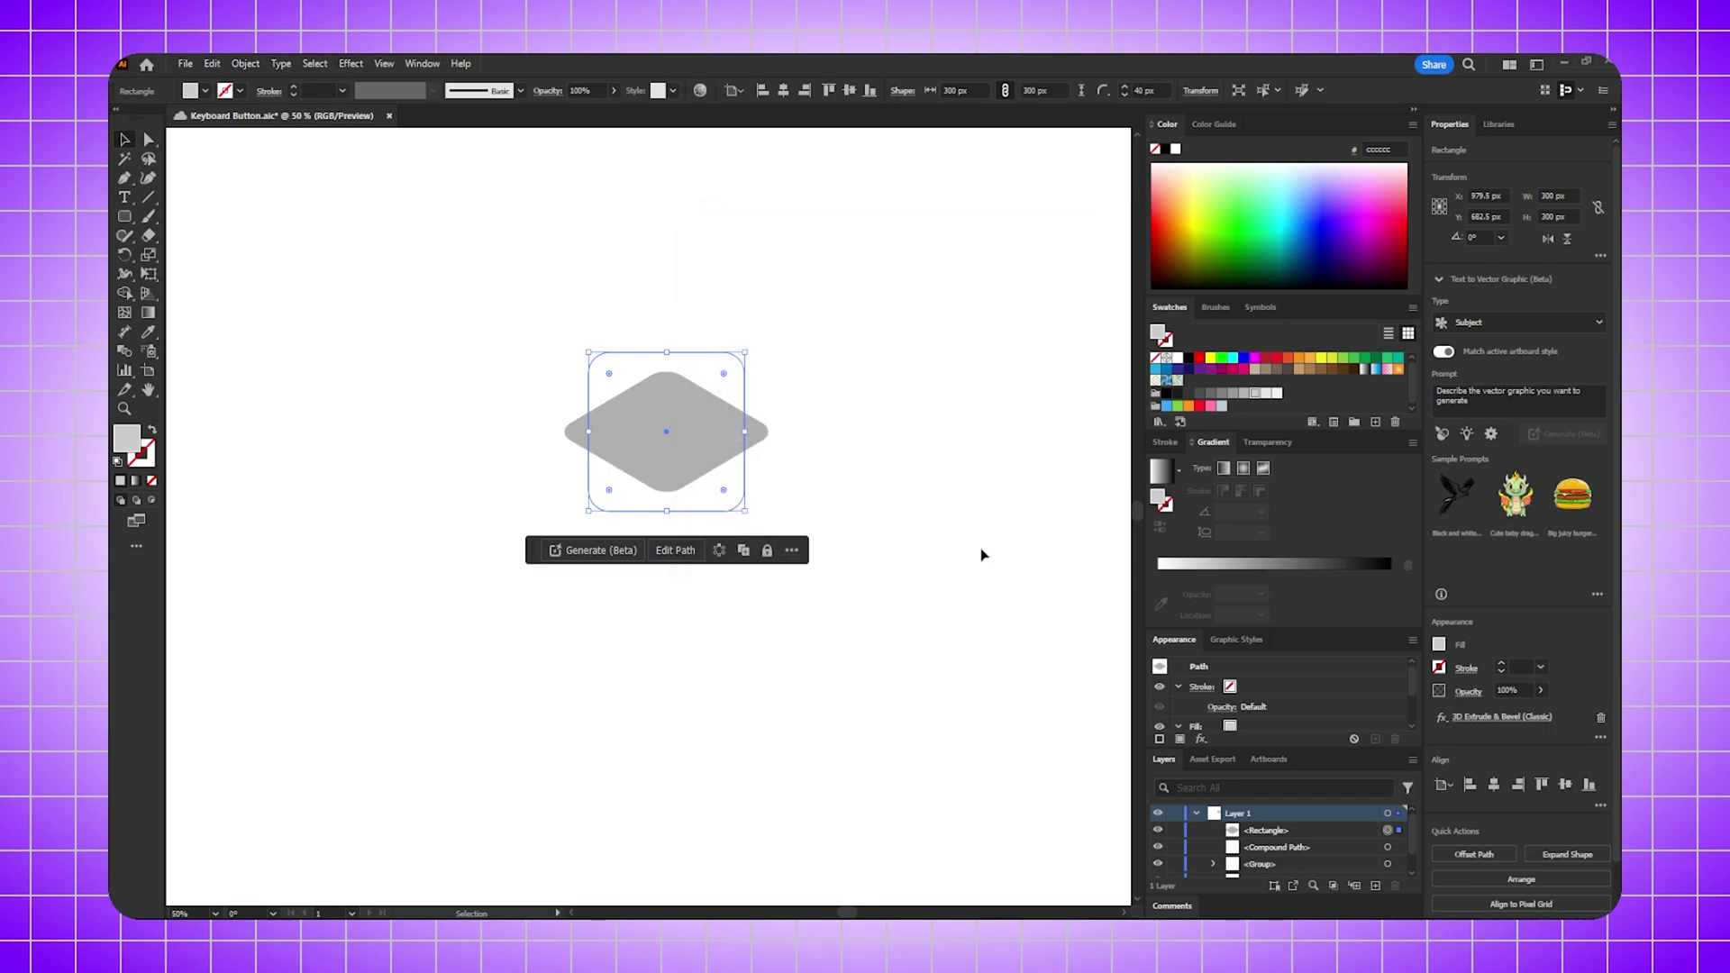
# - Change the flattened diamond's fill to pure white
pyautogui.doubleClick(123, 438)
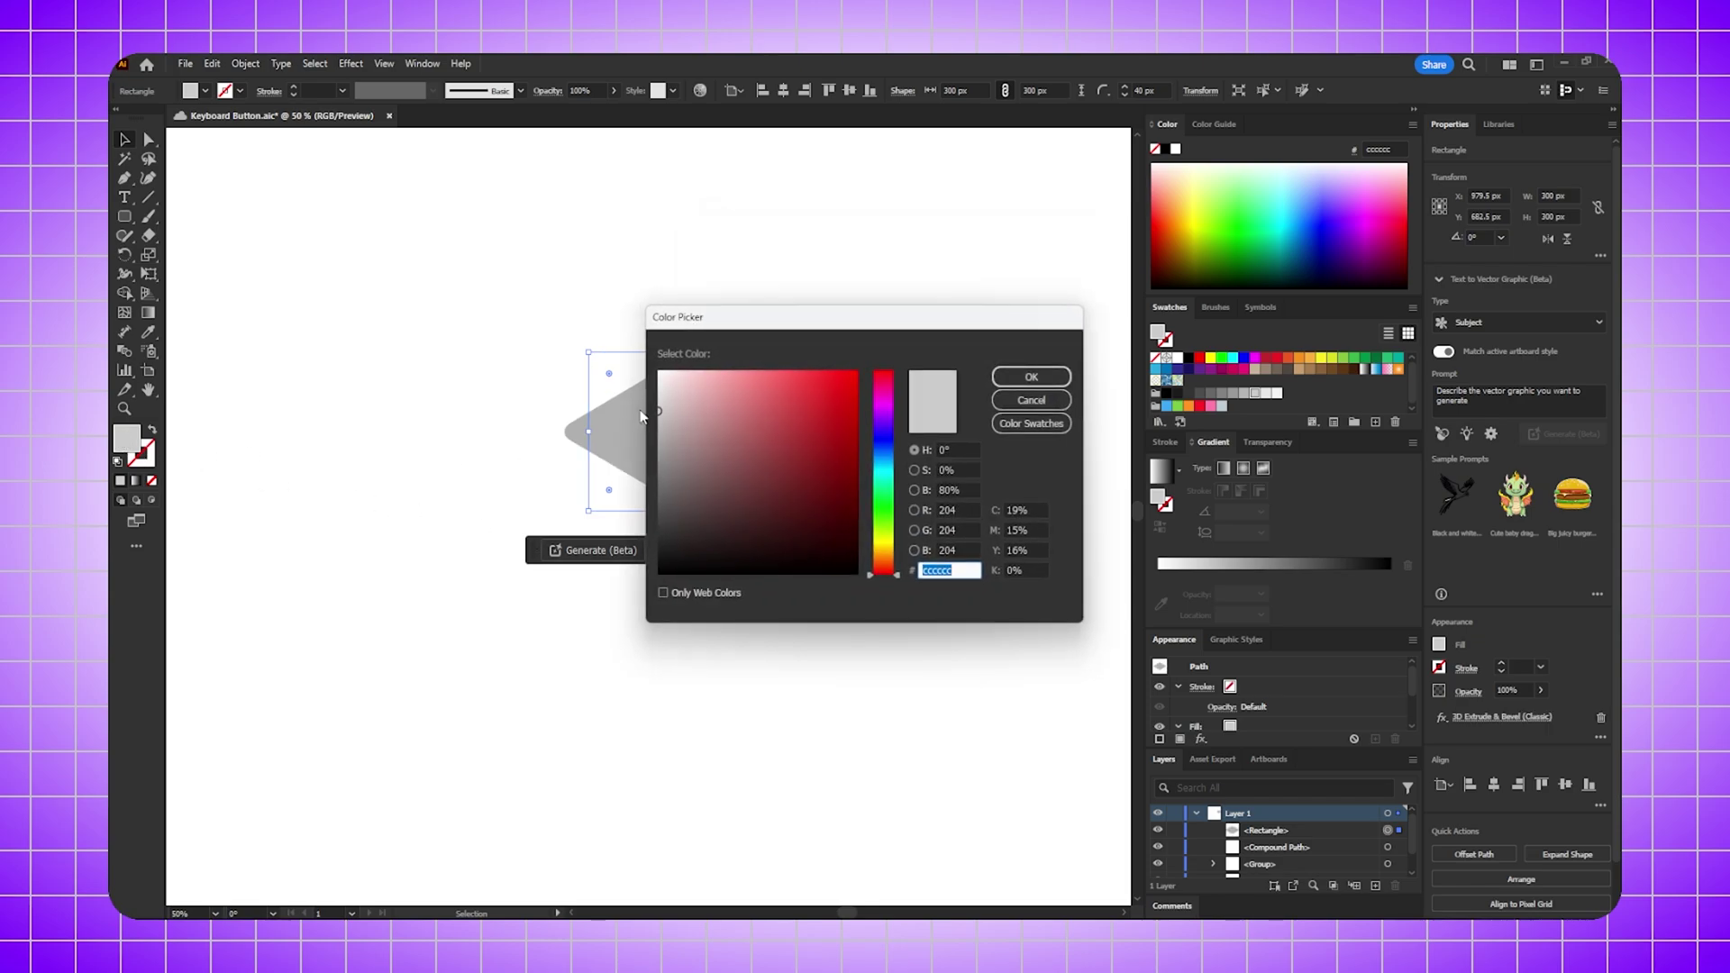
pyautogui.click(663, 376)
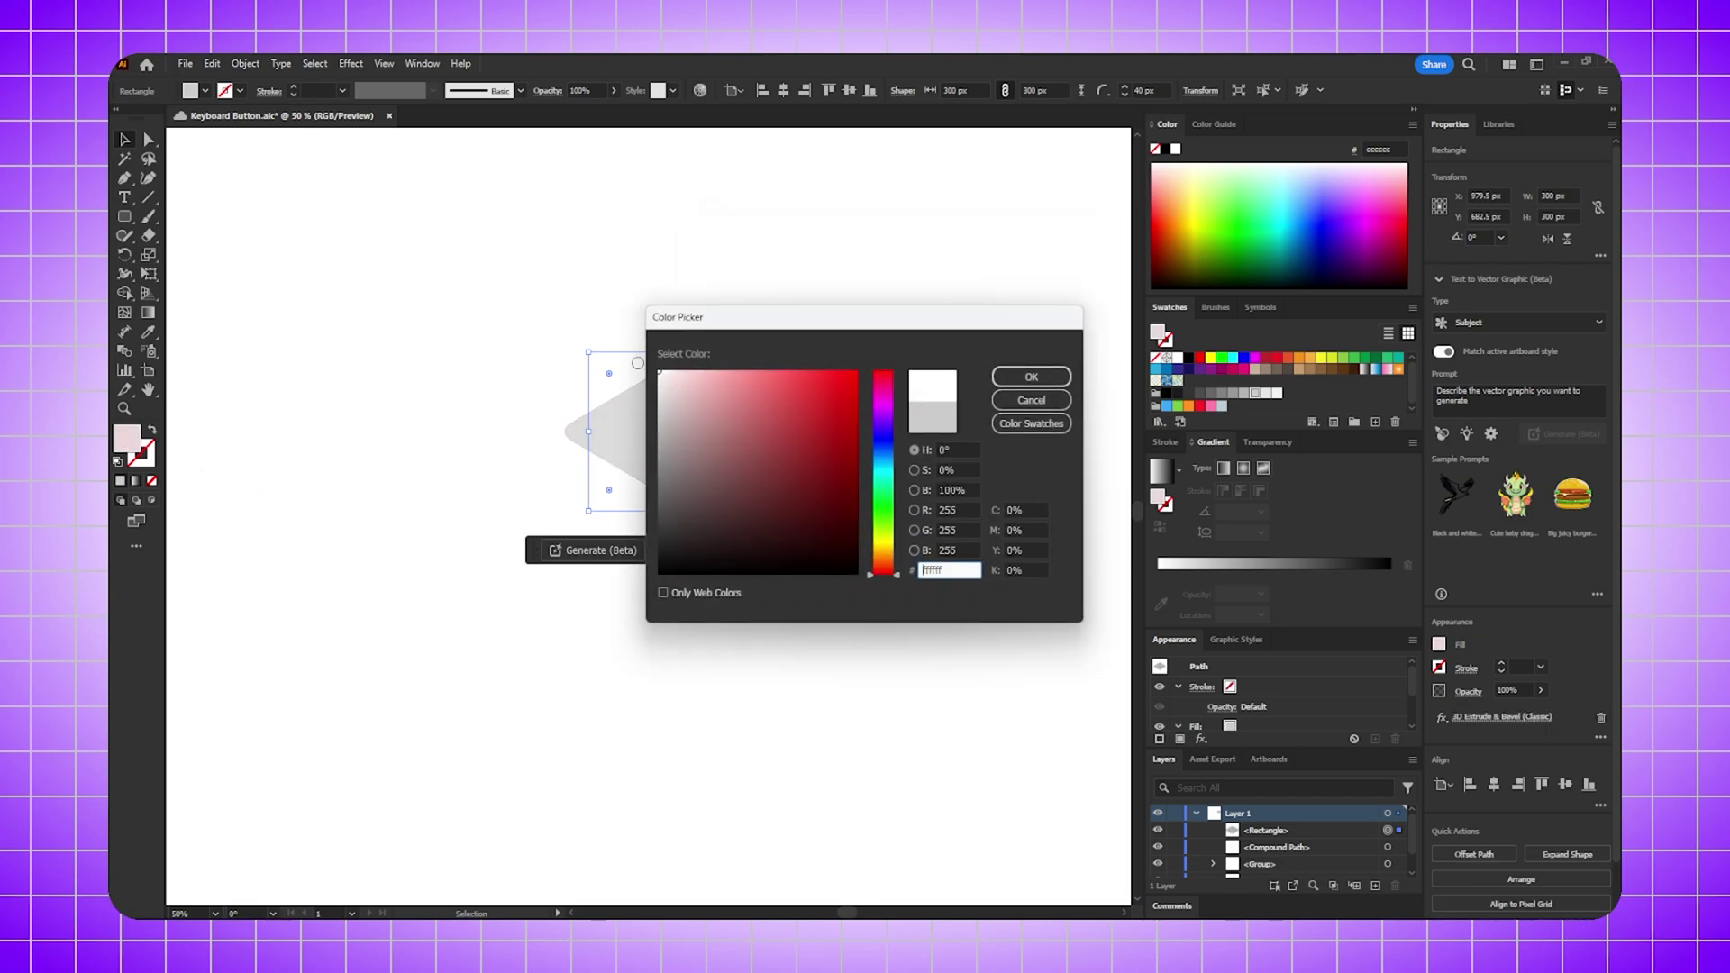
pyautogui.click(1031, 378)
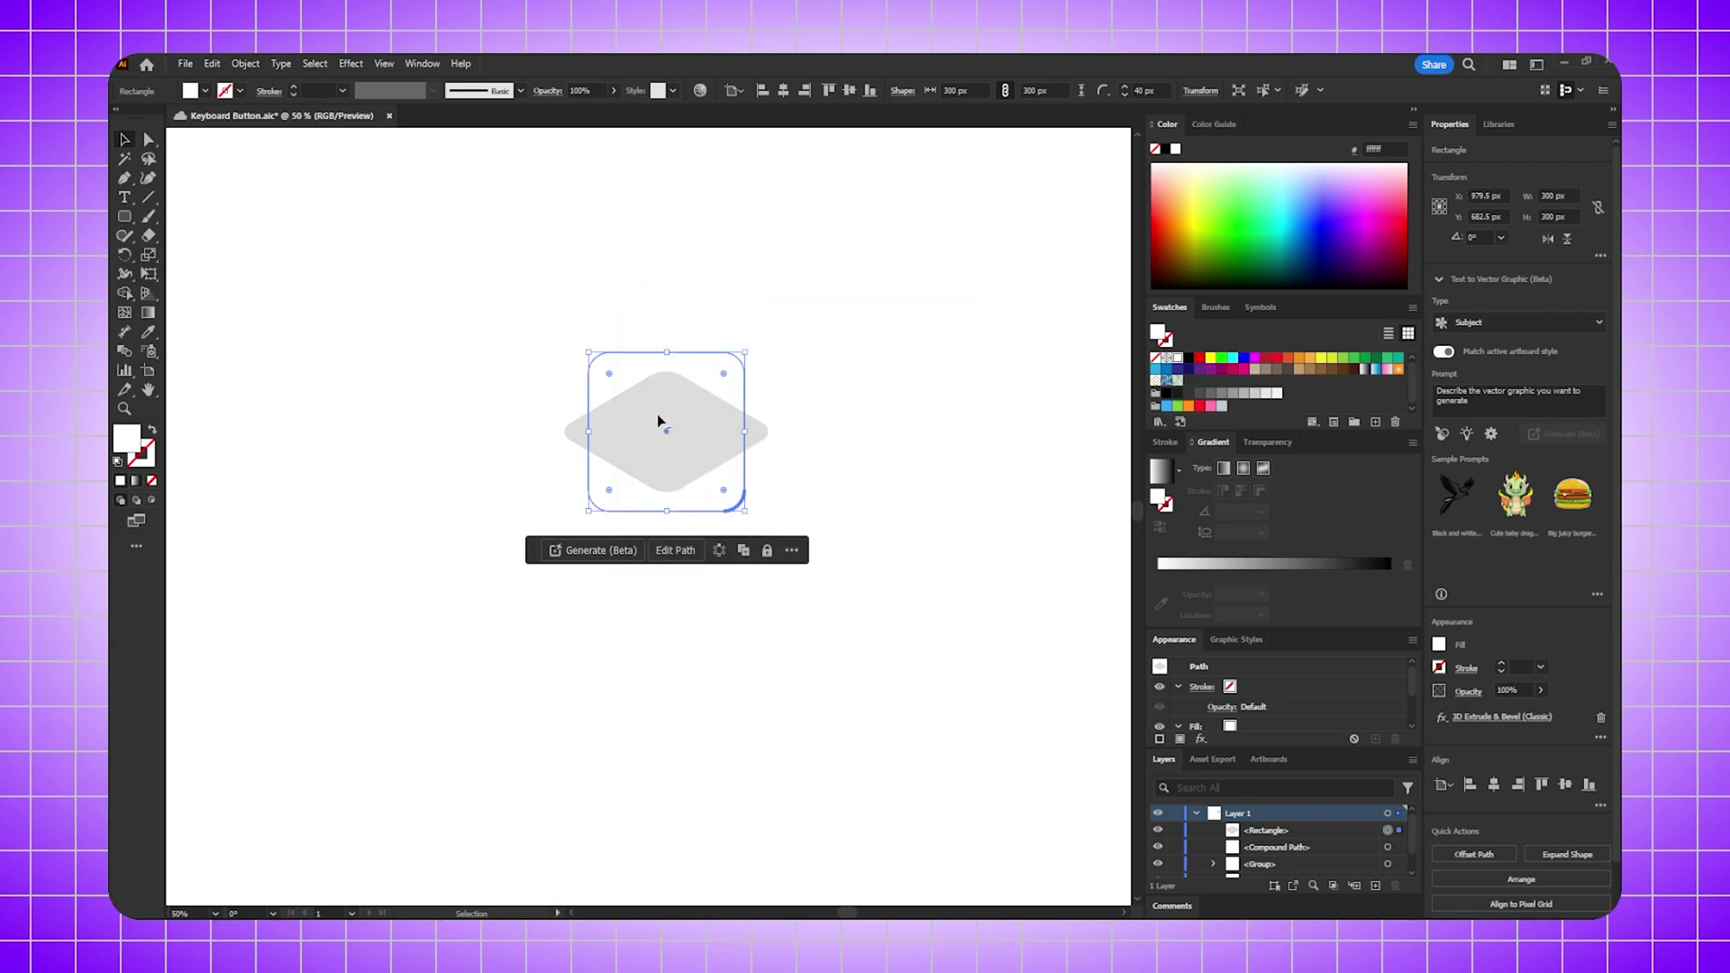
# - Expand the diamond's 3D appearance and ungroup it into a single selected path
pyautogui.click(246, 63)
pyautogui.click(298, 291)
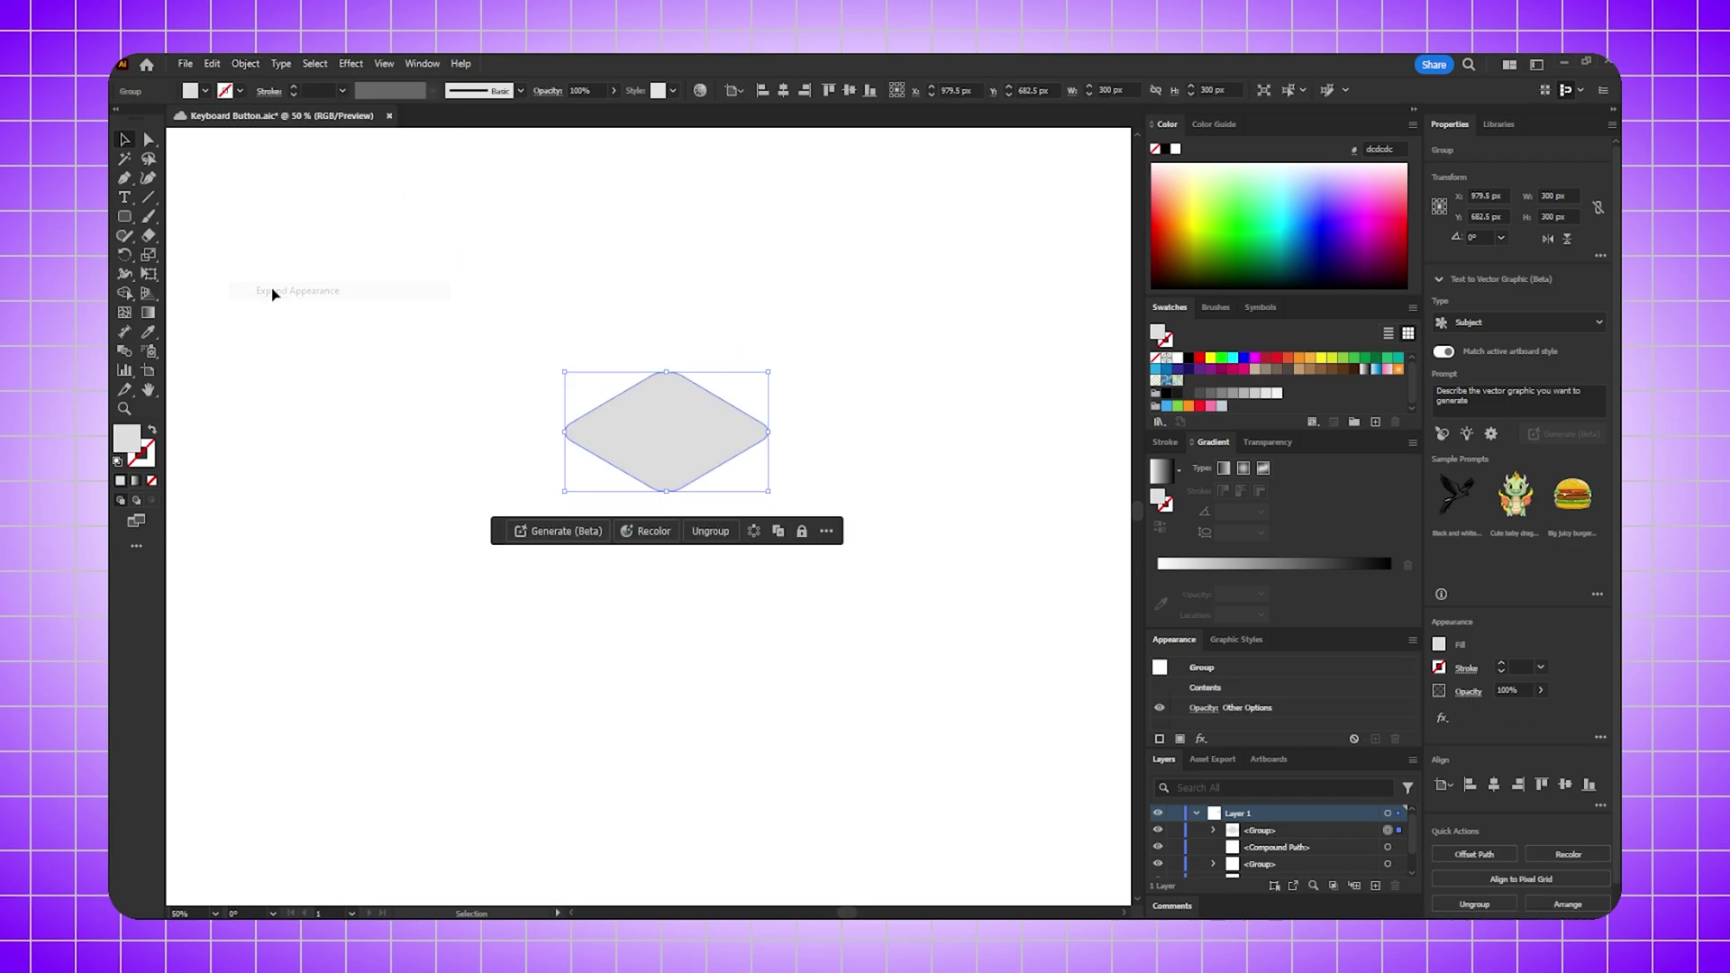
pyautogui.click(710, 530)
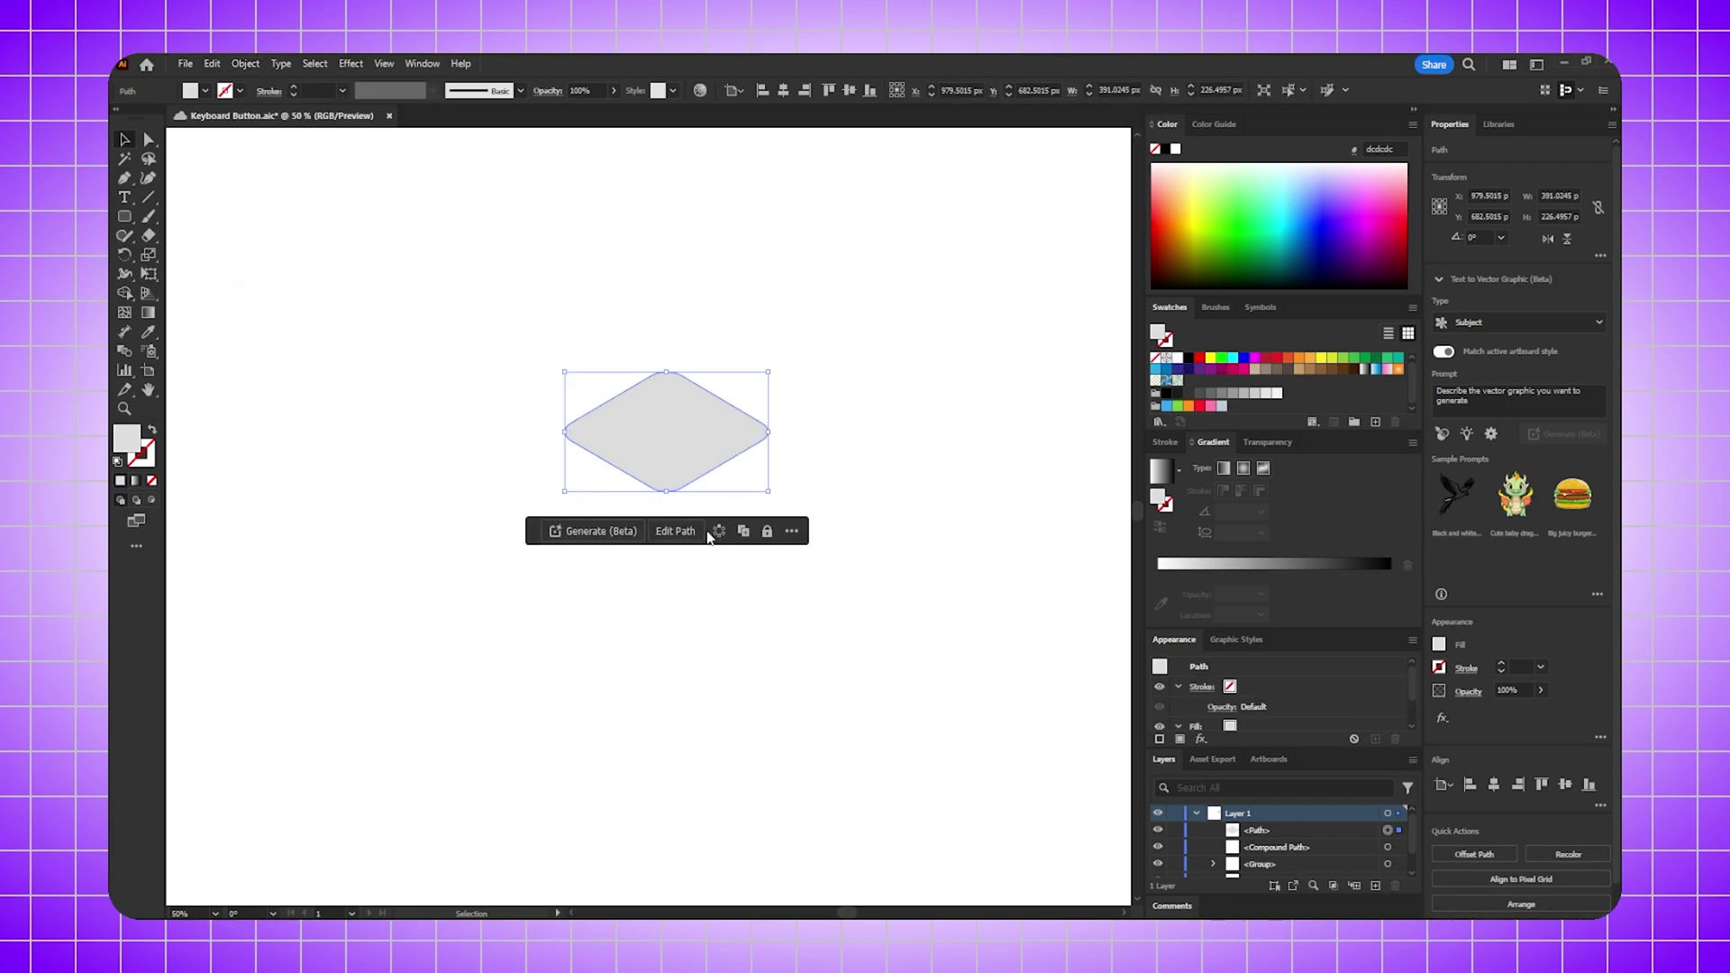
pyautogui.click(826, 456)
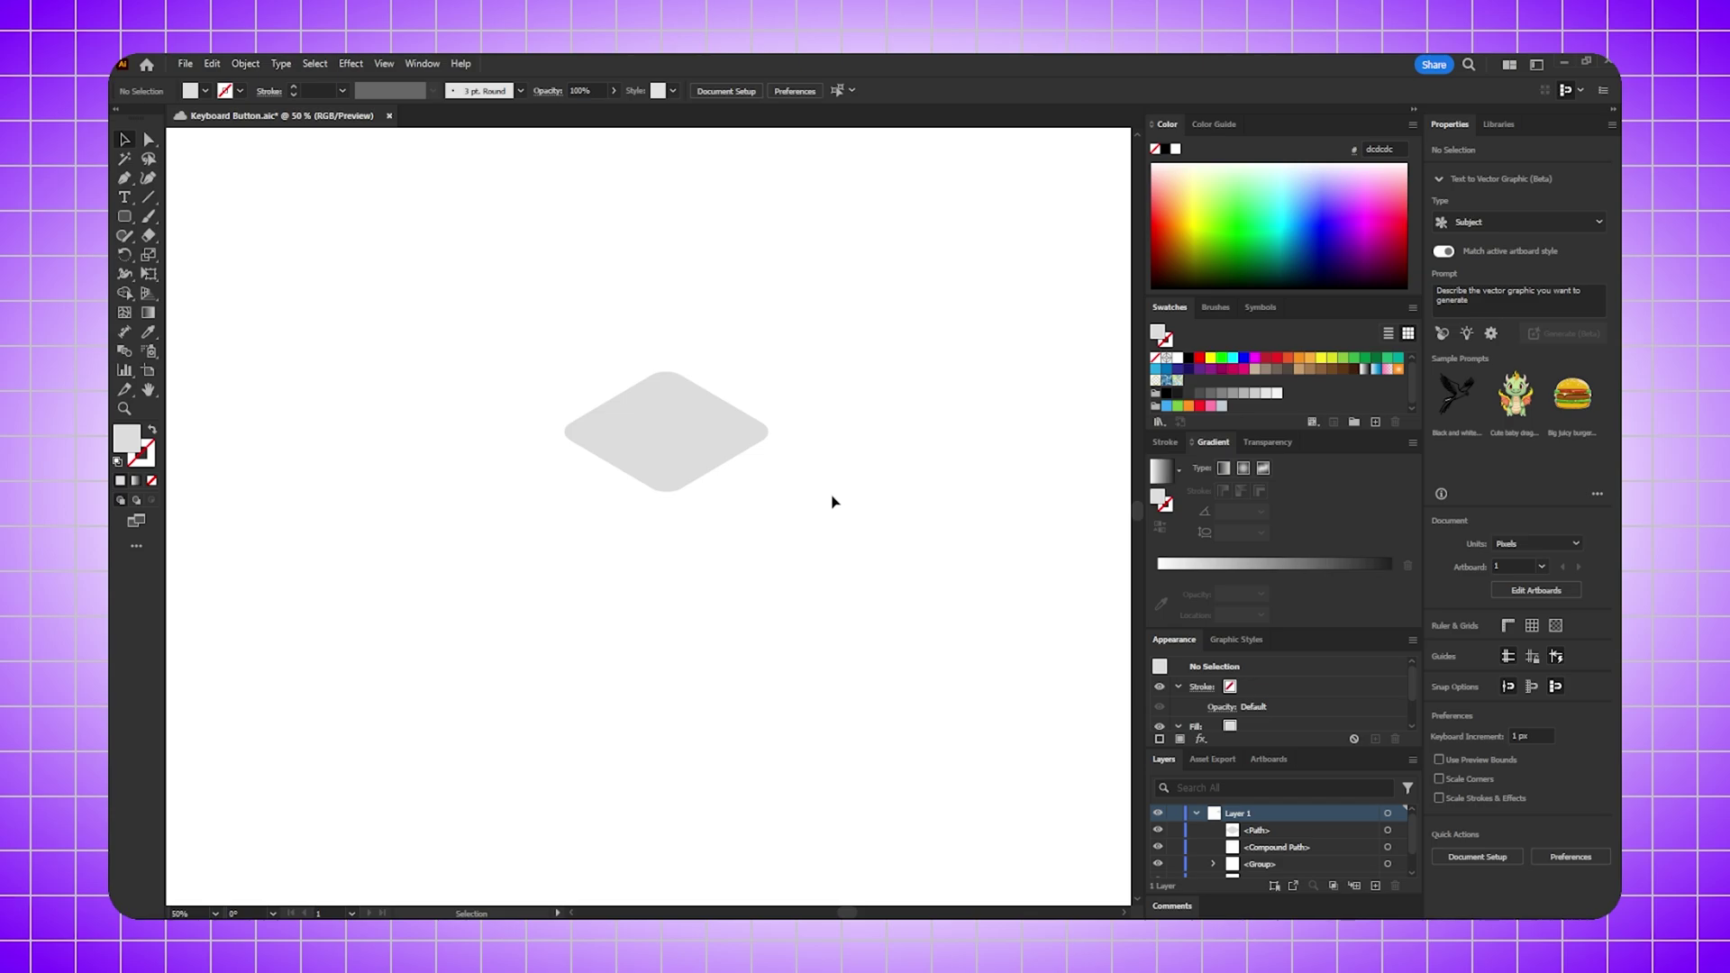
pyautogui.click(690, 473)
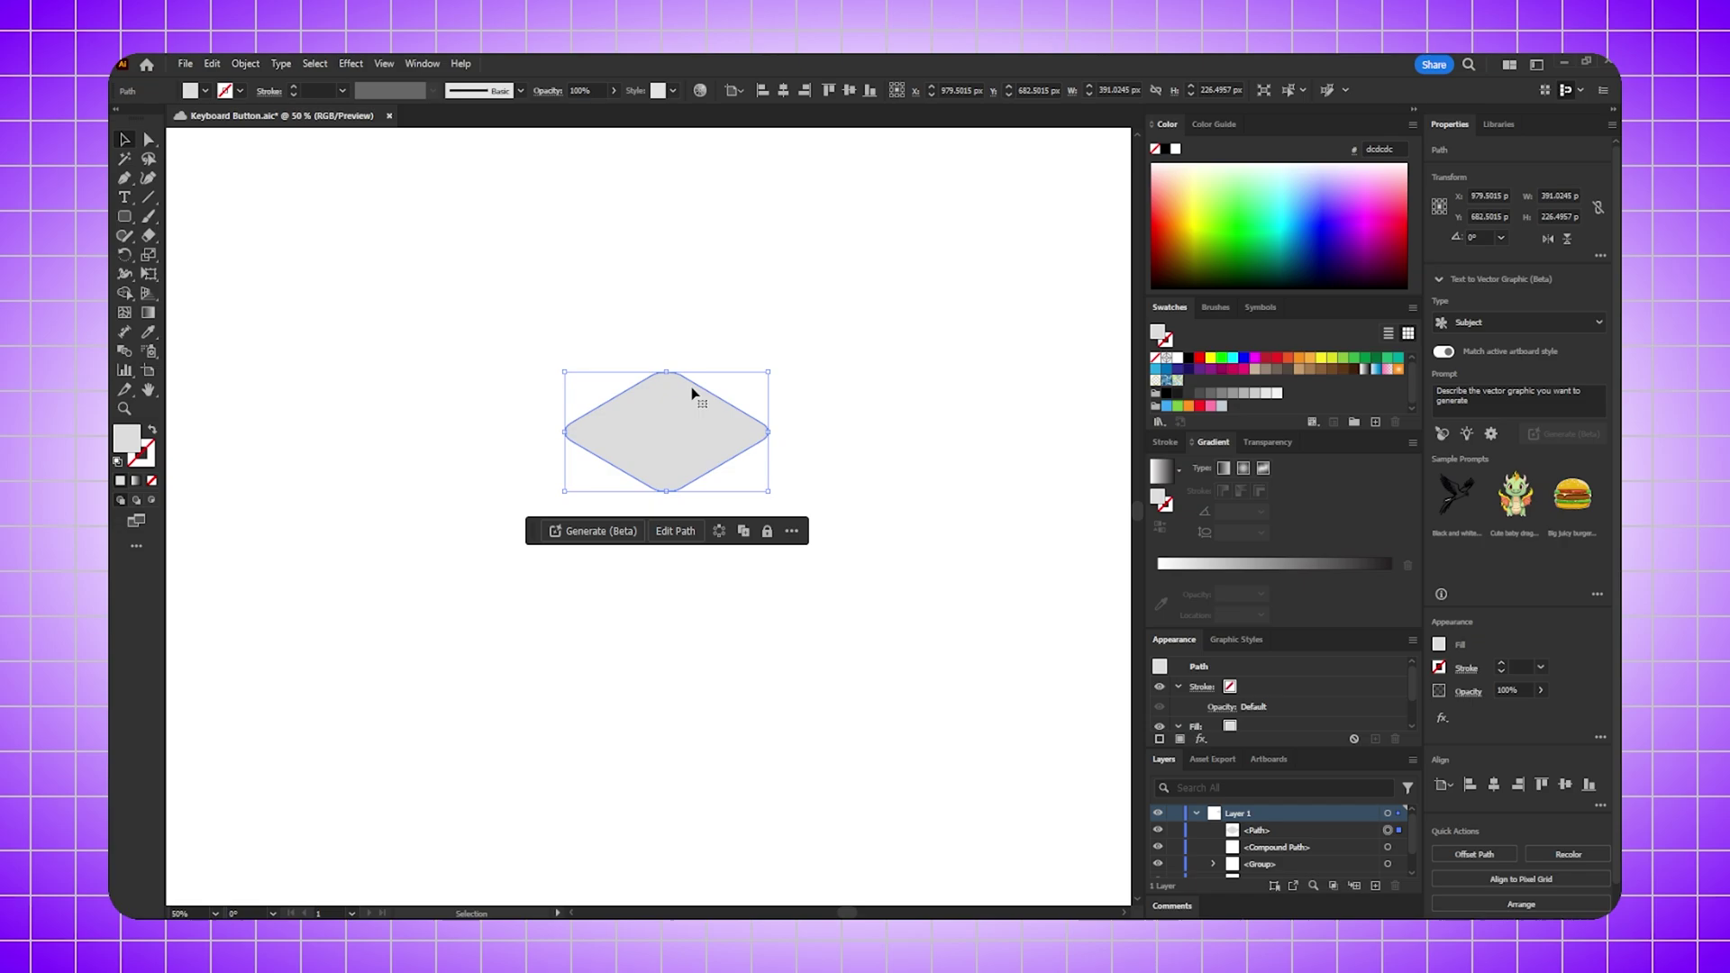
# - Fill the diamond with a black-to-white gradient angled vertically and shifted downward
pyautogui.click(137, 485)
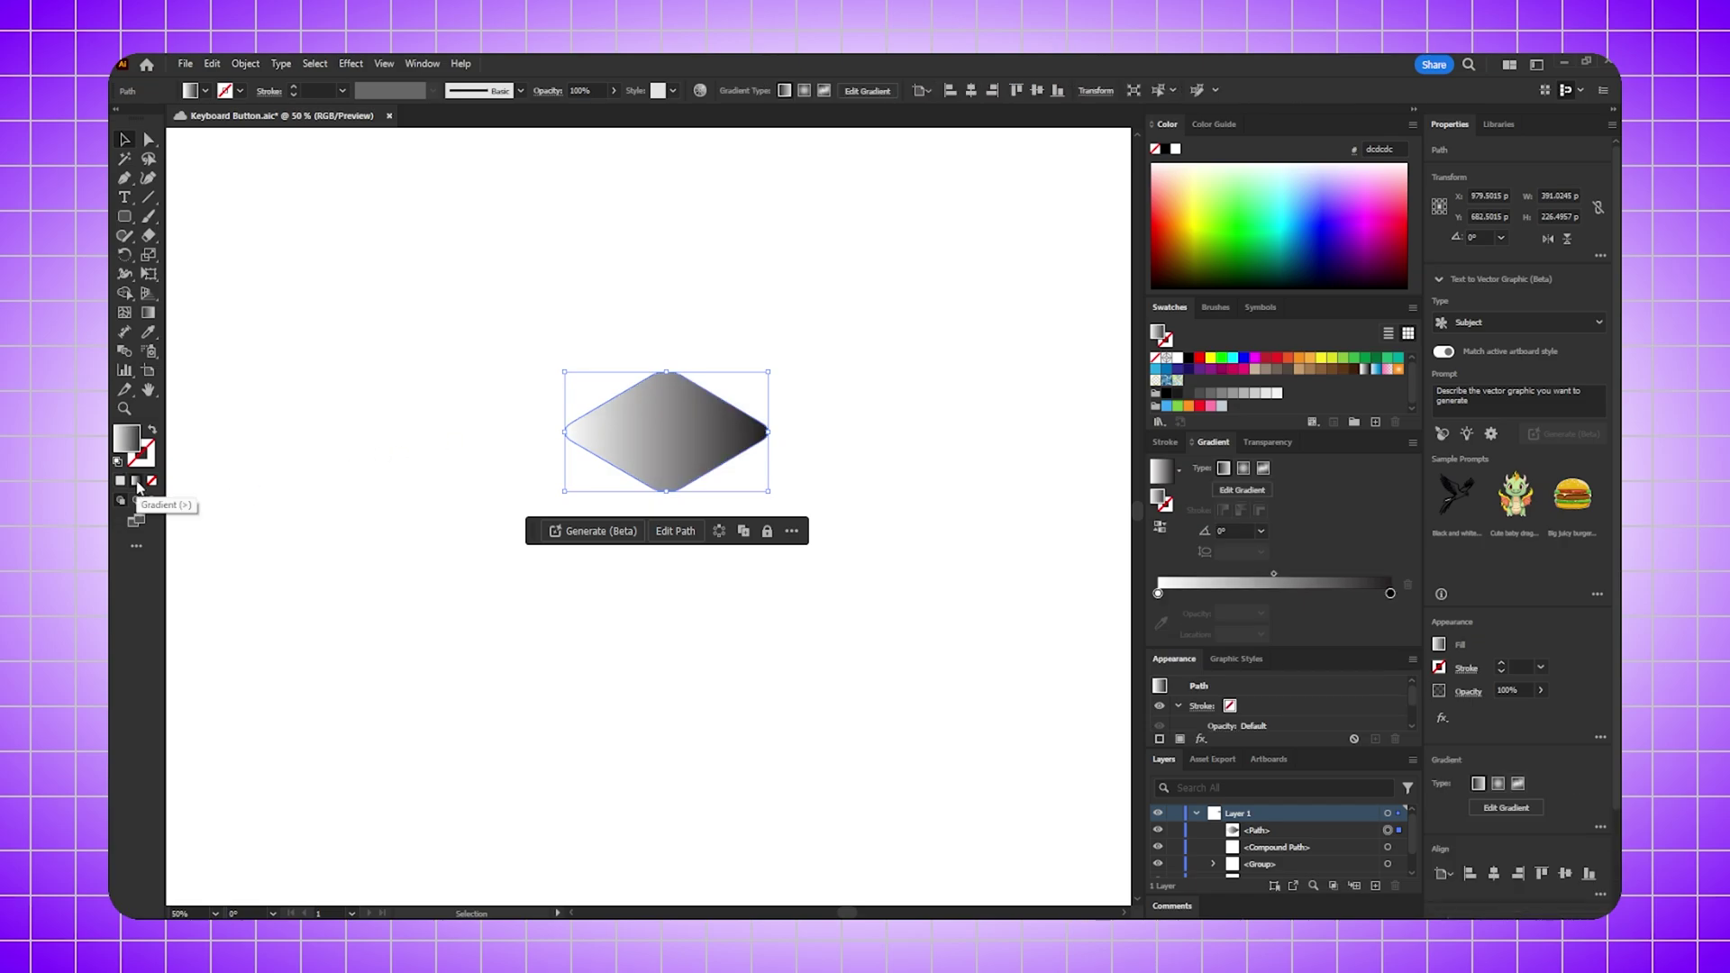
pyautogui.click(149, 313)
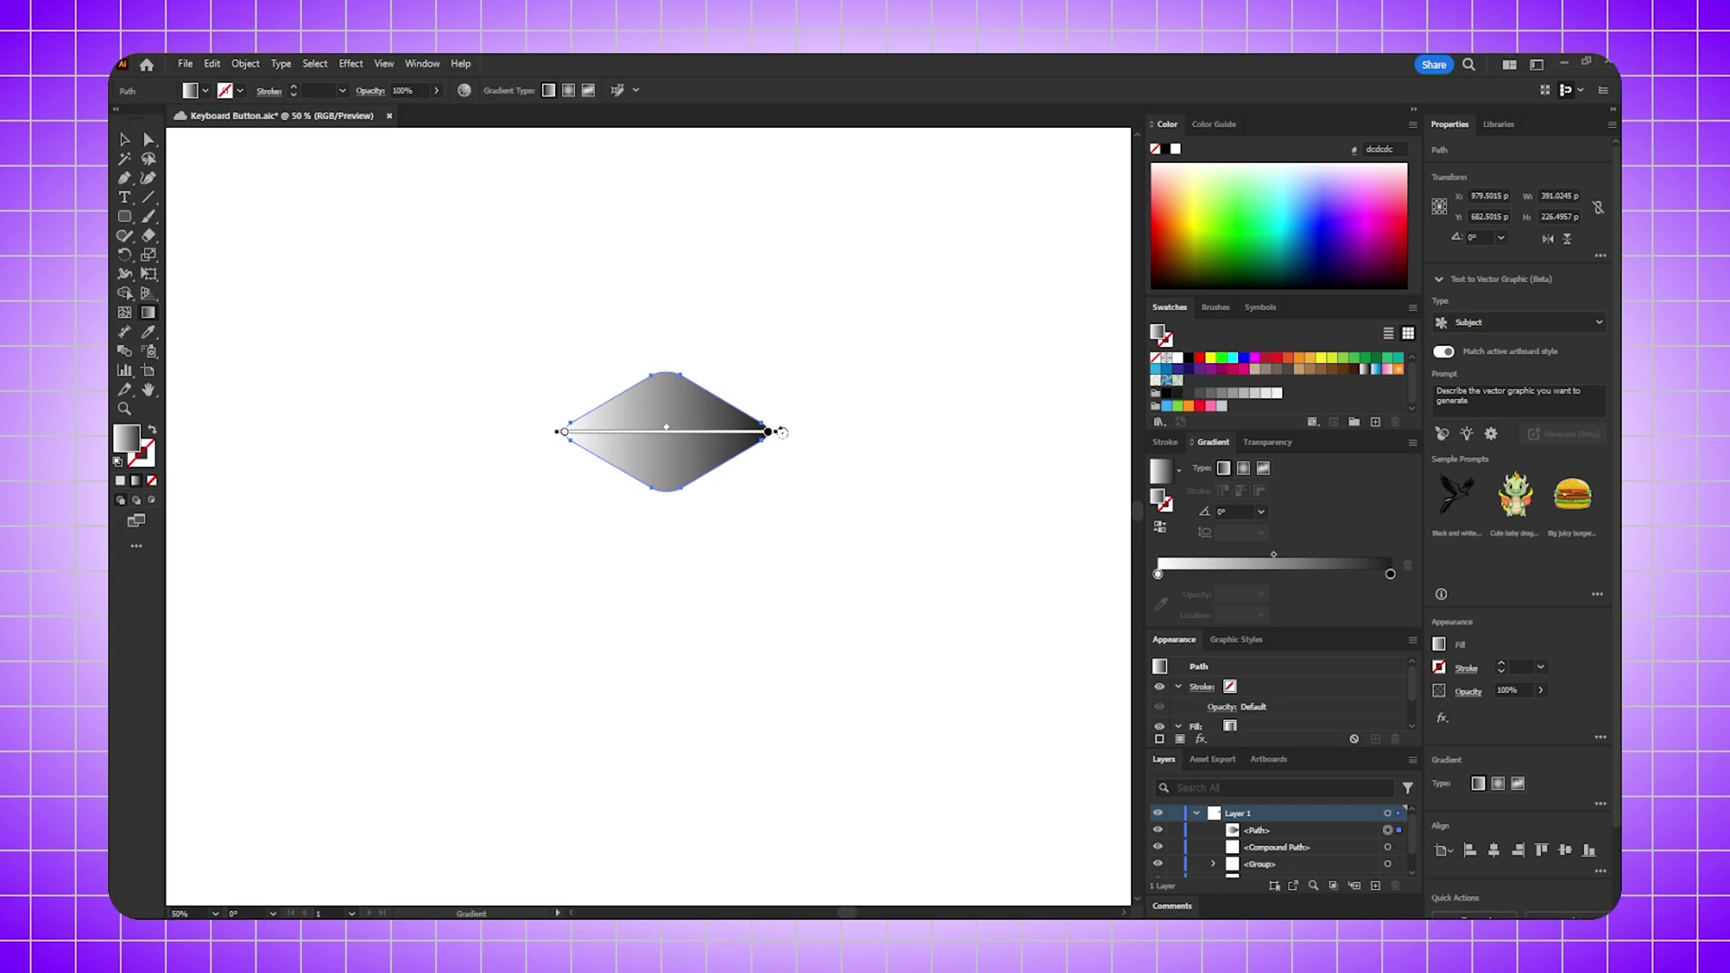
pyautogui.moveTo(770, 431); pyautogui.dragTo(666, 224)
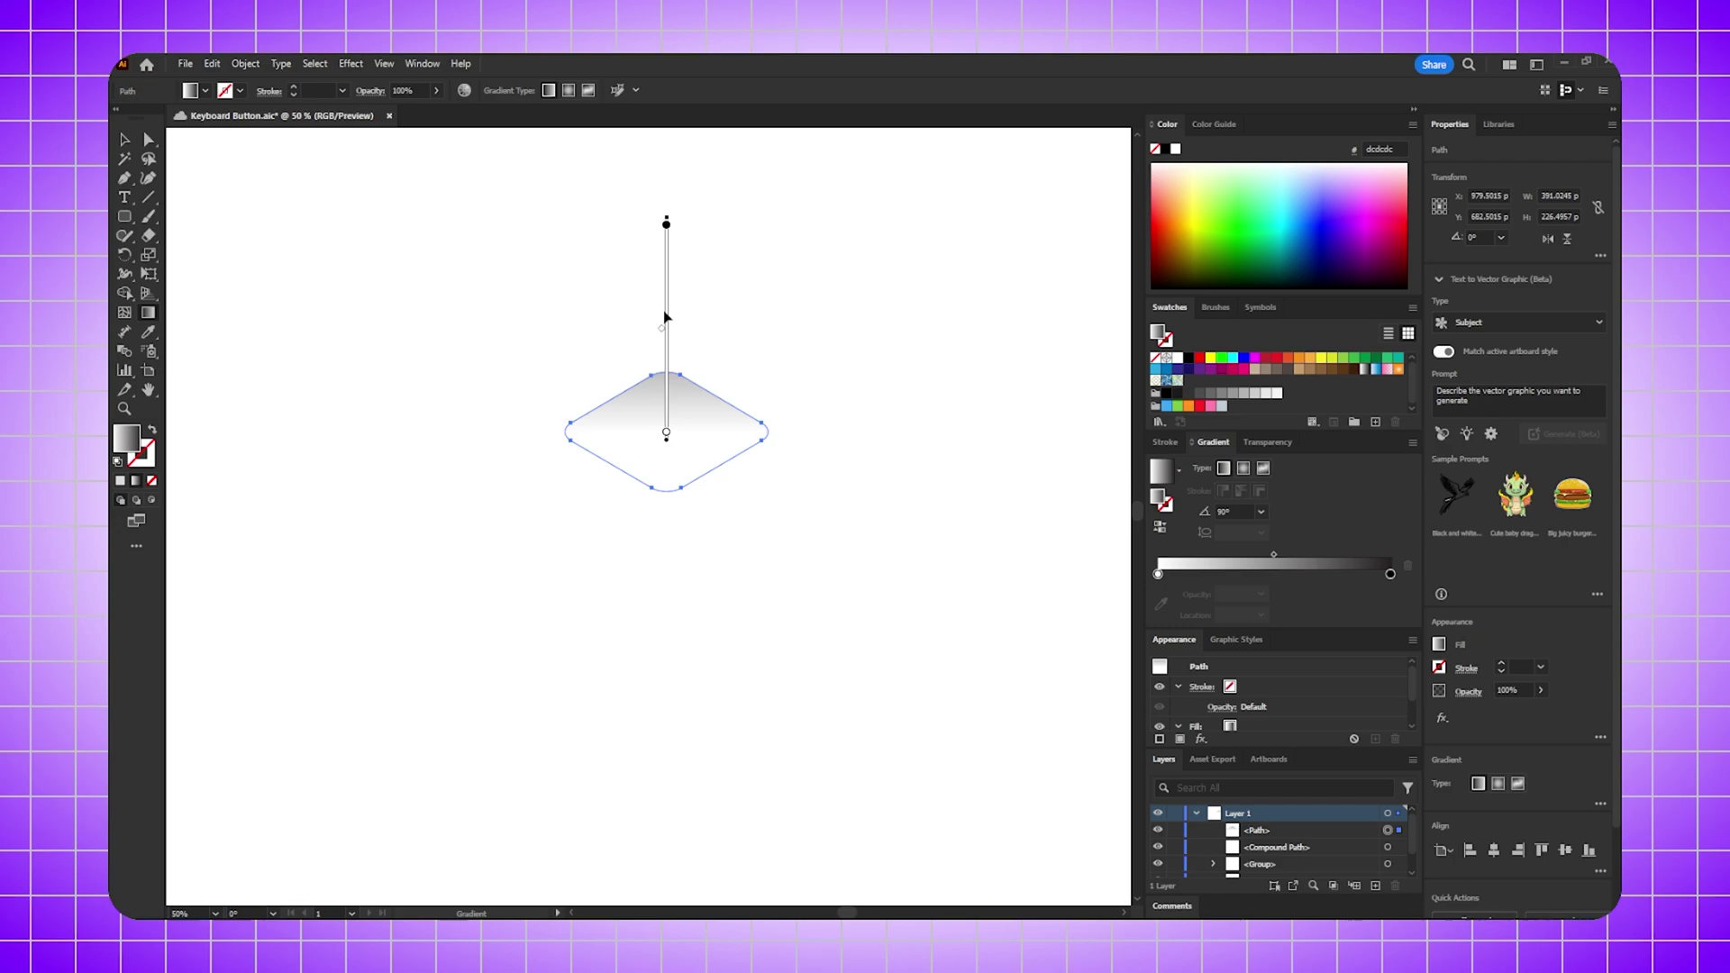
pyautogui.moveTo(666, 224); pyautogui.dragTo(666, 365)
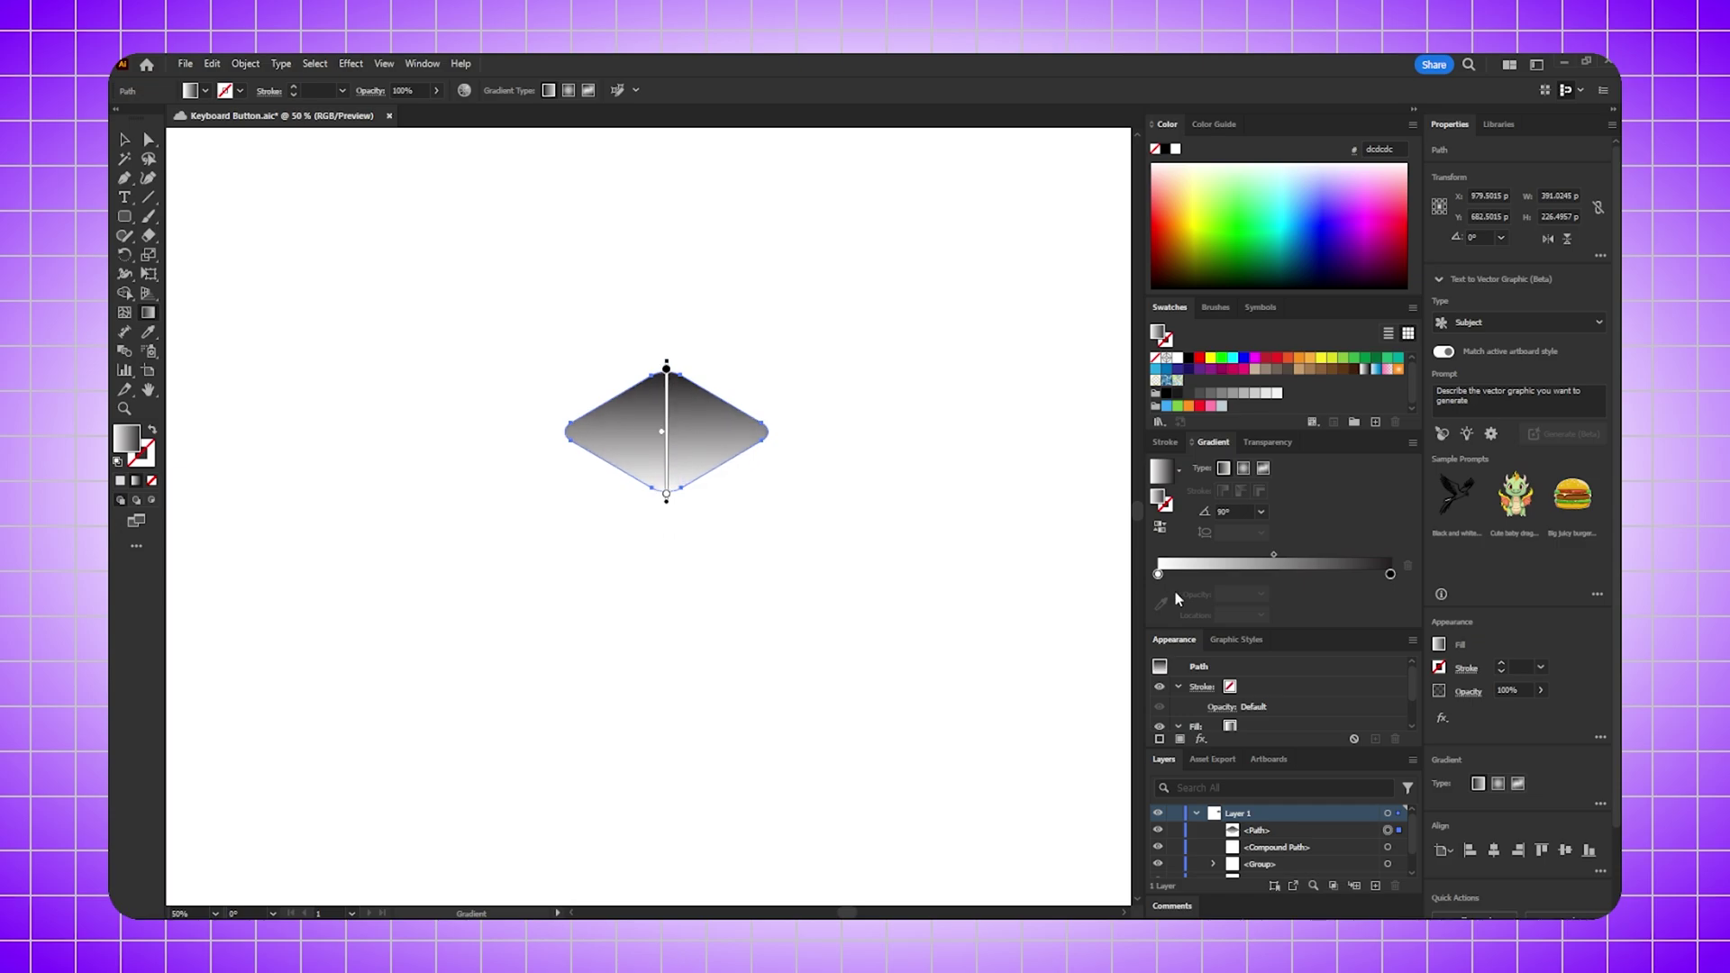
# - Set the three gradient stops to red, orange and yellow
pyautogui.click(1157, 575)
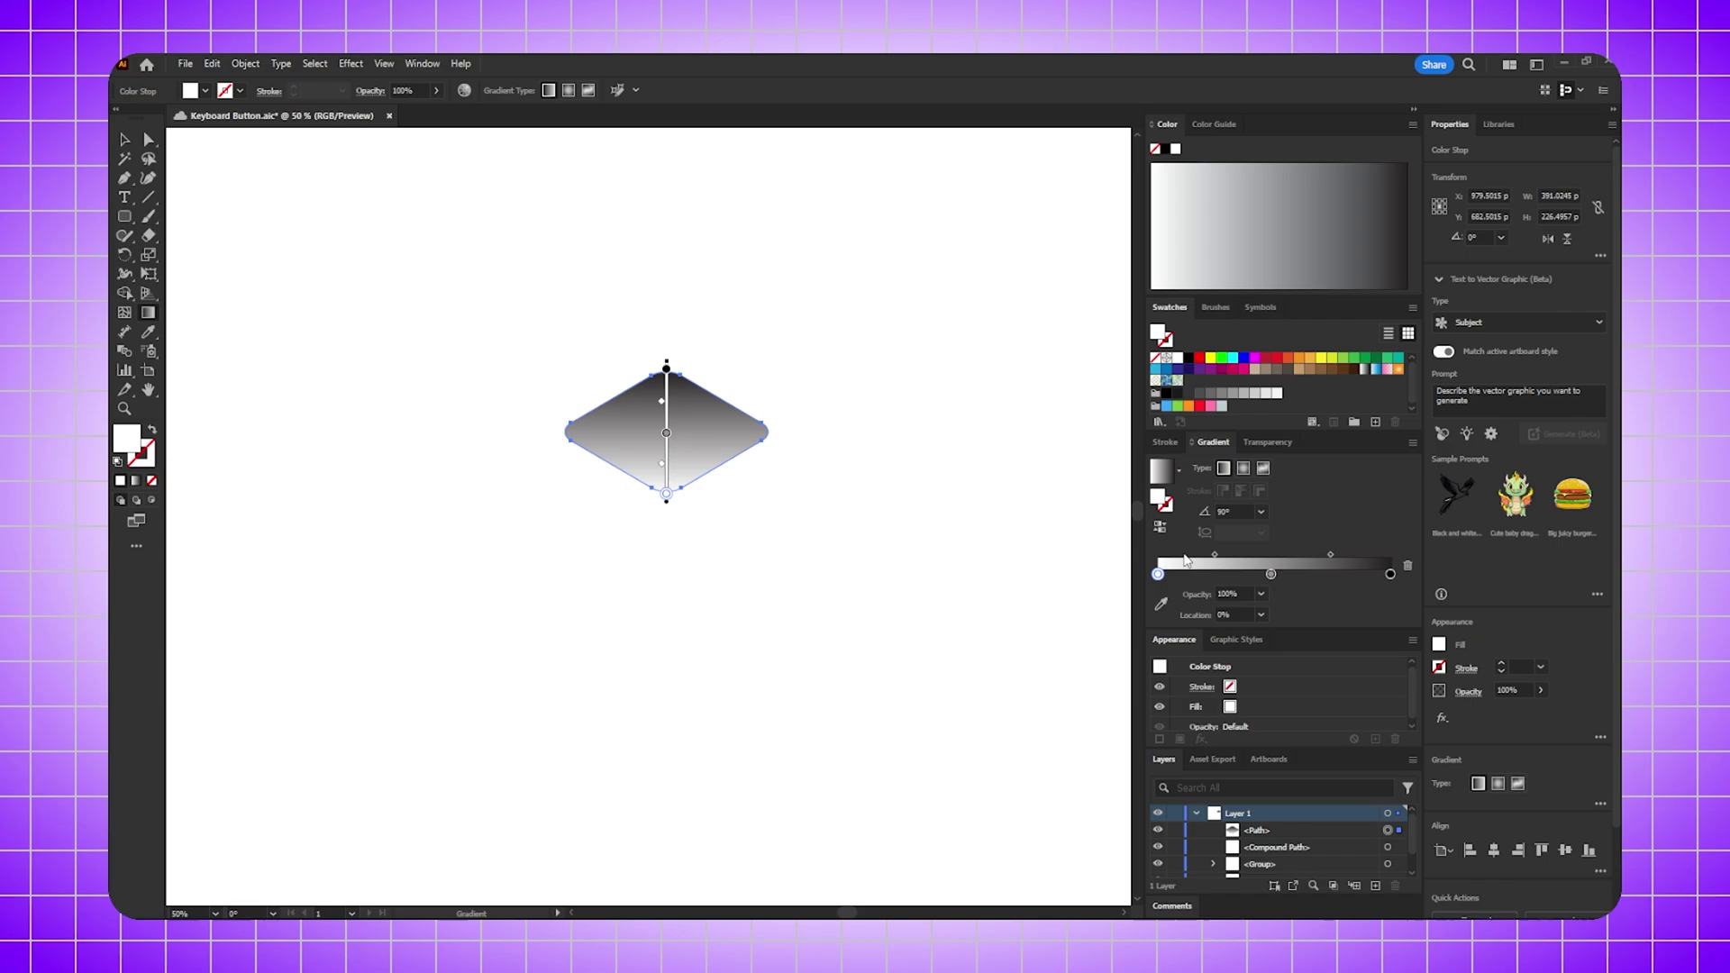
pyautogui.click(1276, 362)
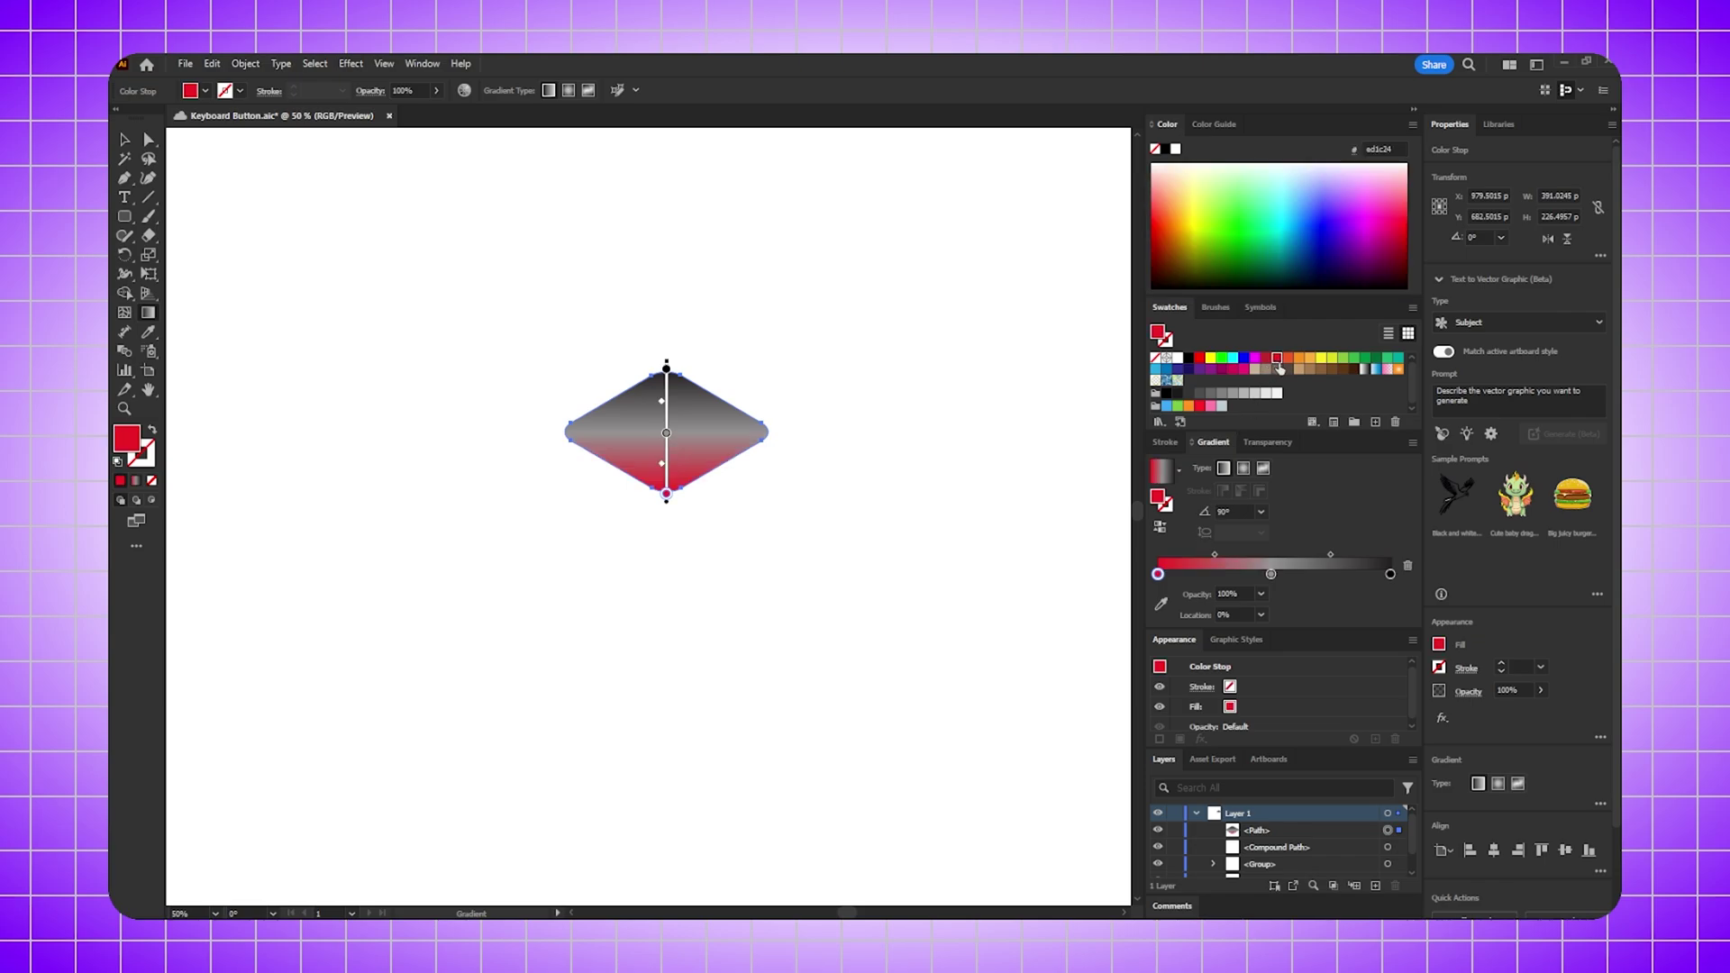
pyautogui.click(1272, 575)
pyautogui.click(1303, 363)
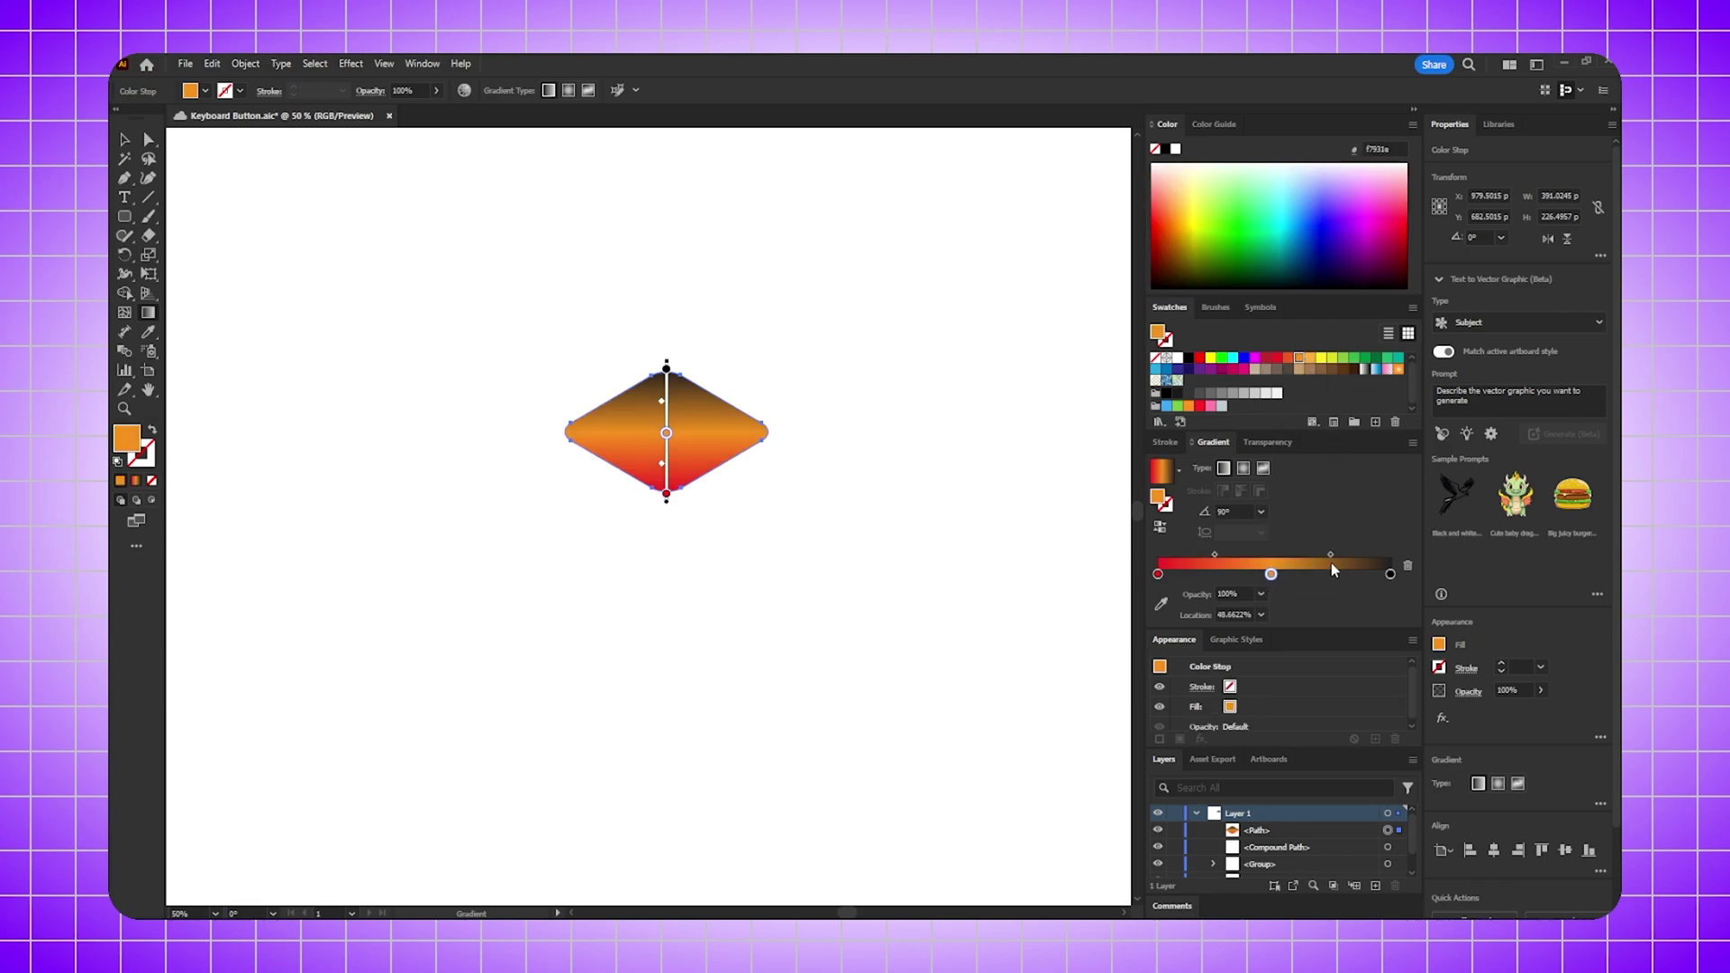
pyautogui.click(1391, 575)
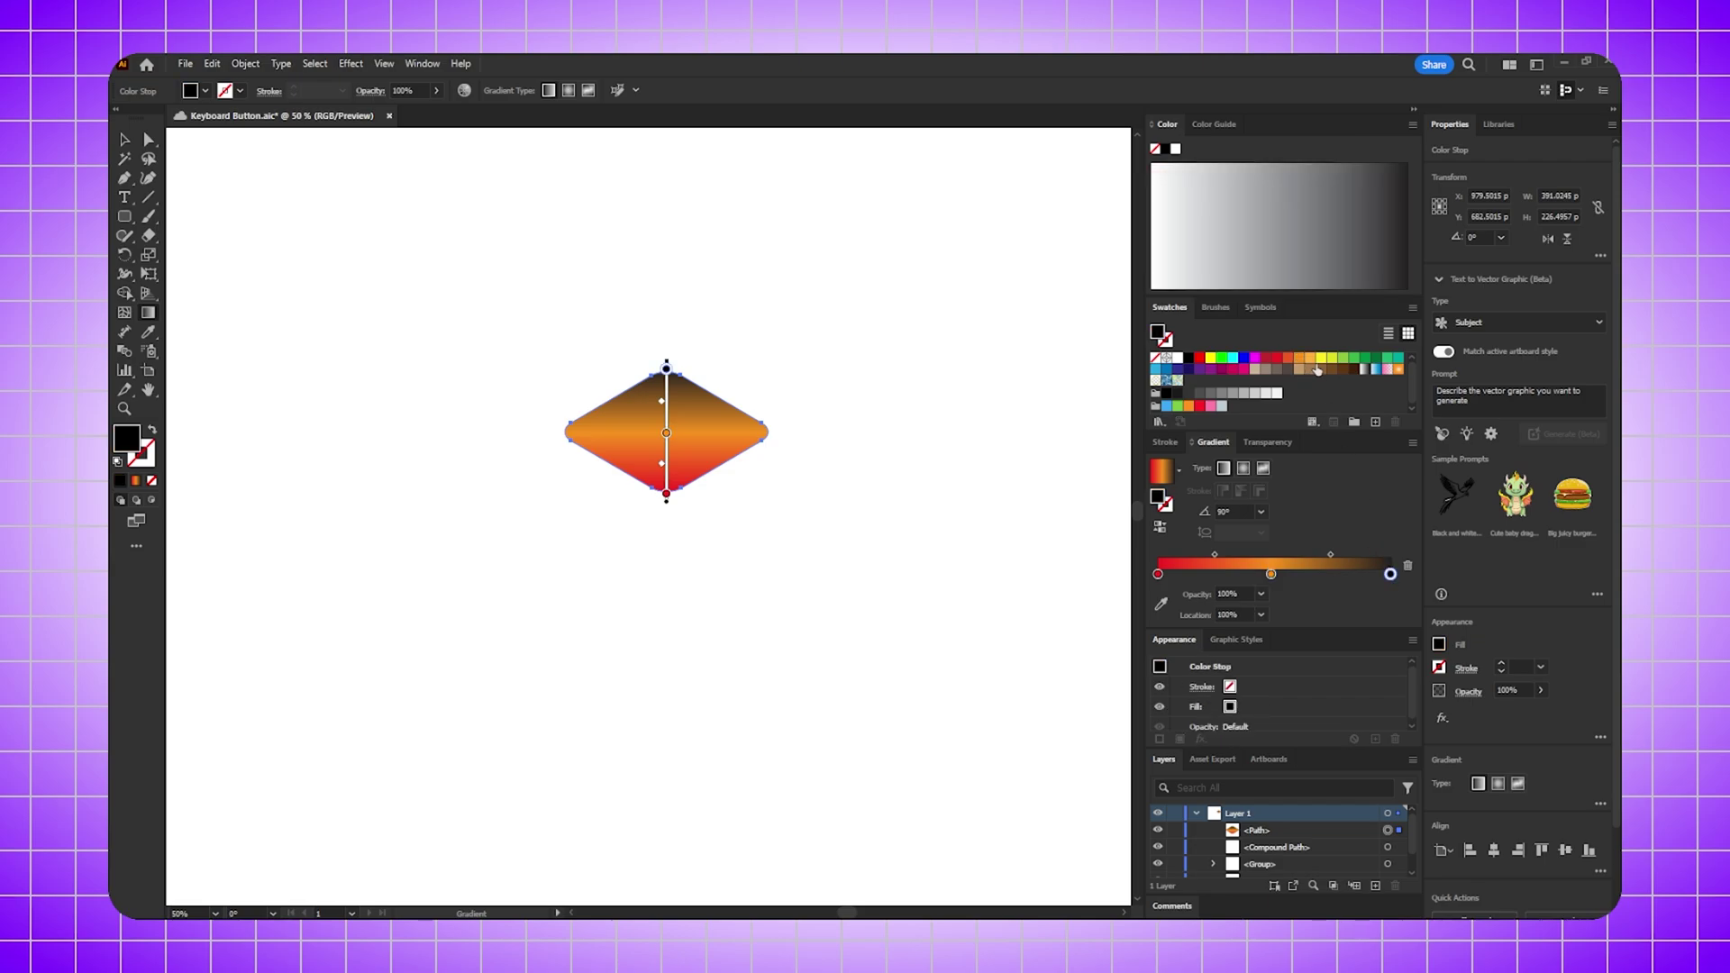
pyautogui.click(1324, 365)
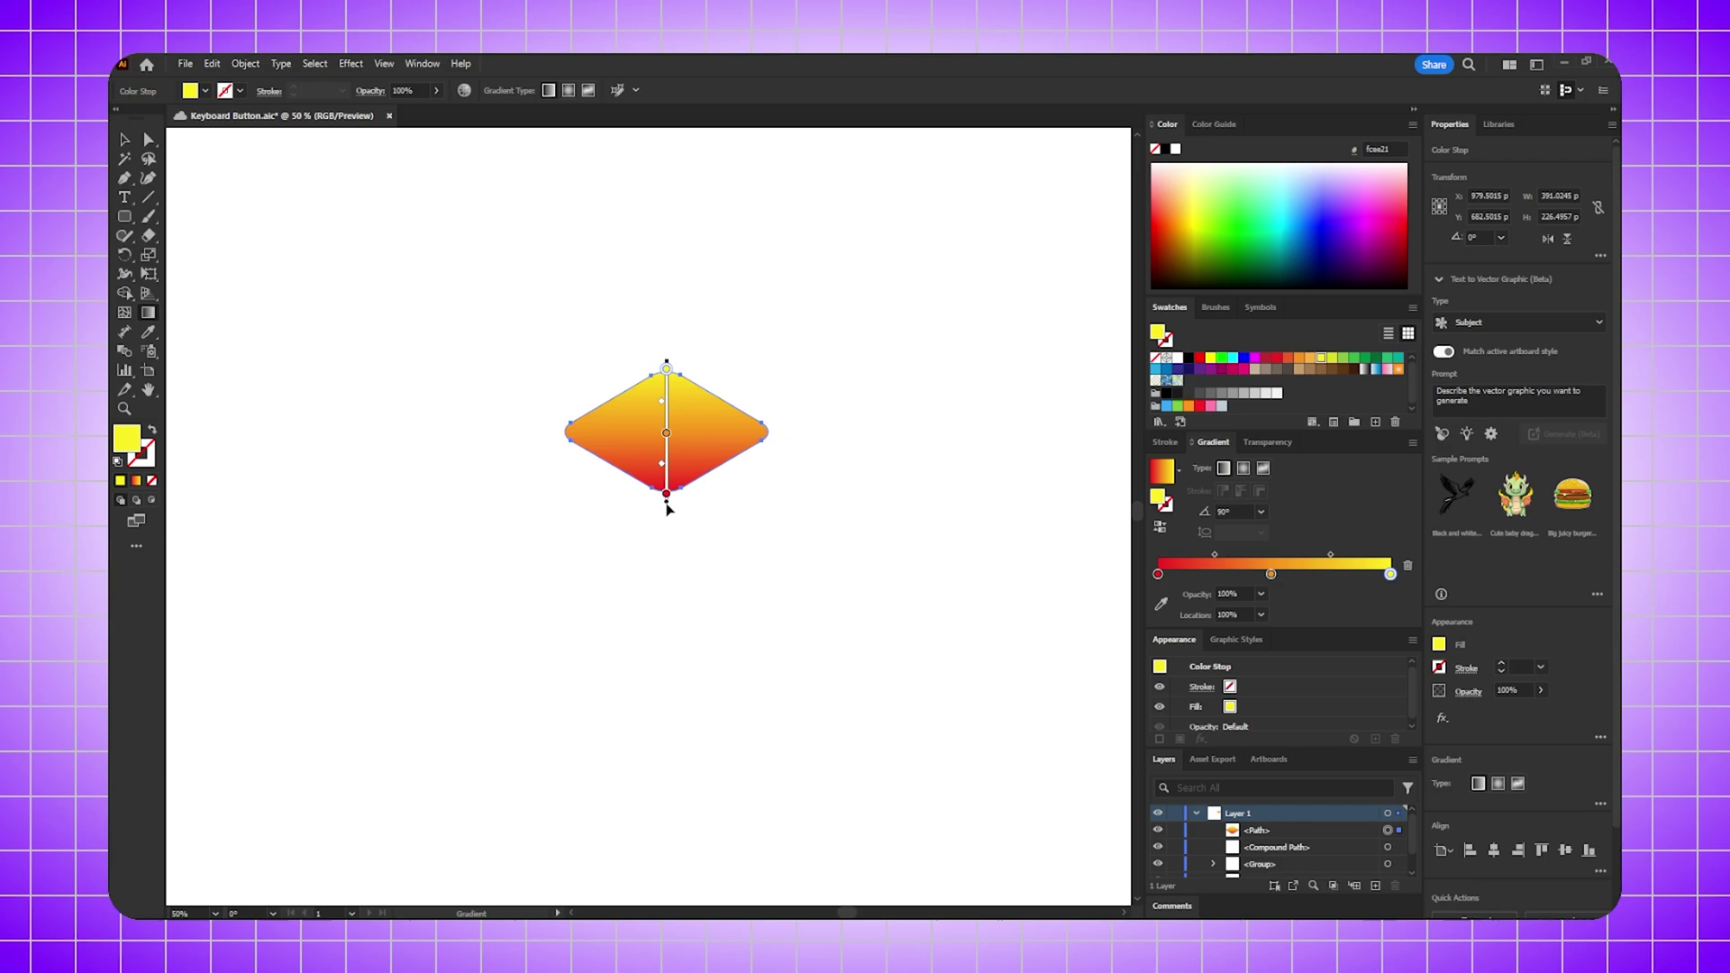
# - Fine-tune the gradient's bottom end point and colour midpoint on the diamond
pyautogui.moveTo(668, 506); pyautogui.dragTo(665, 501)
pyautogui.moveTo(665, 407); pyautogui.dragTo(668, 423)
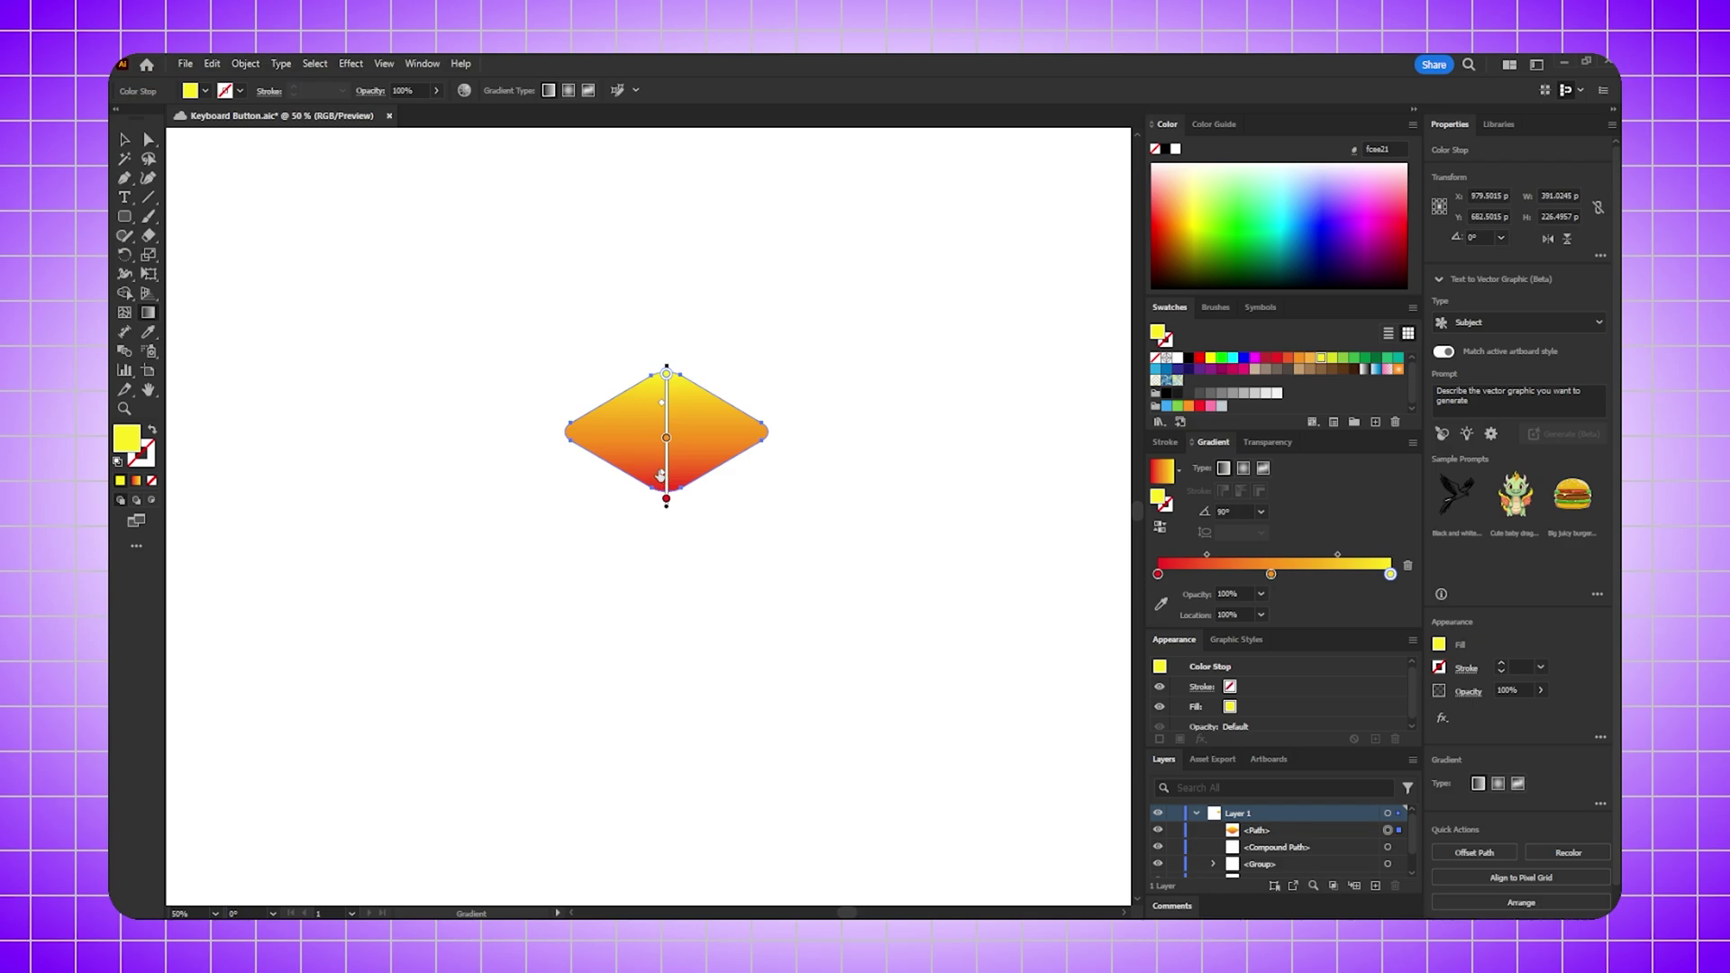
pyautogui.press('v')
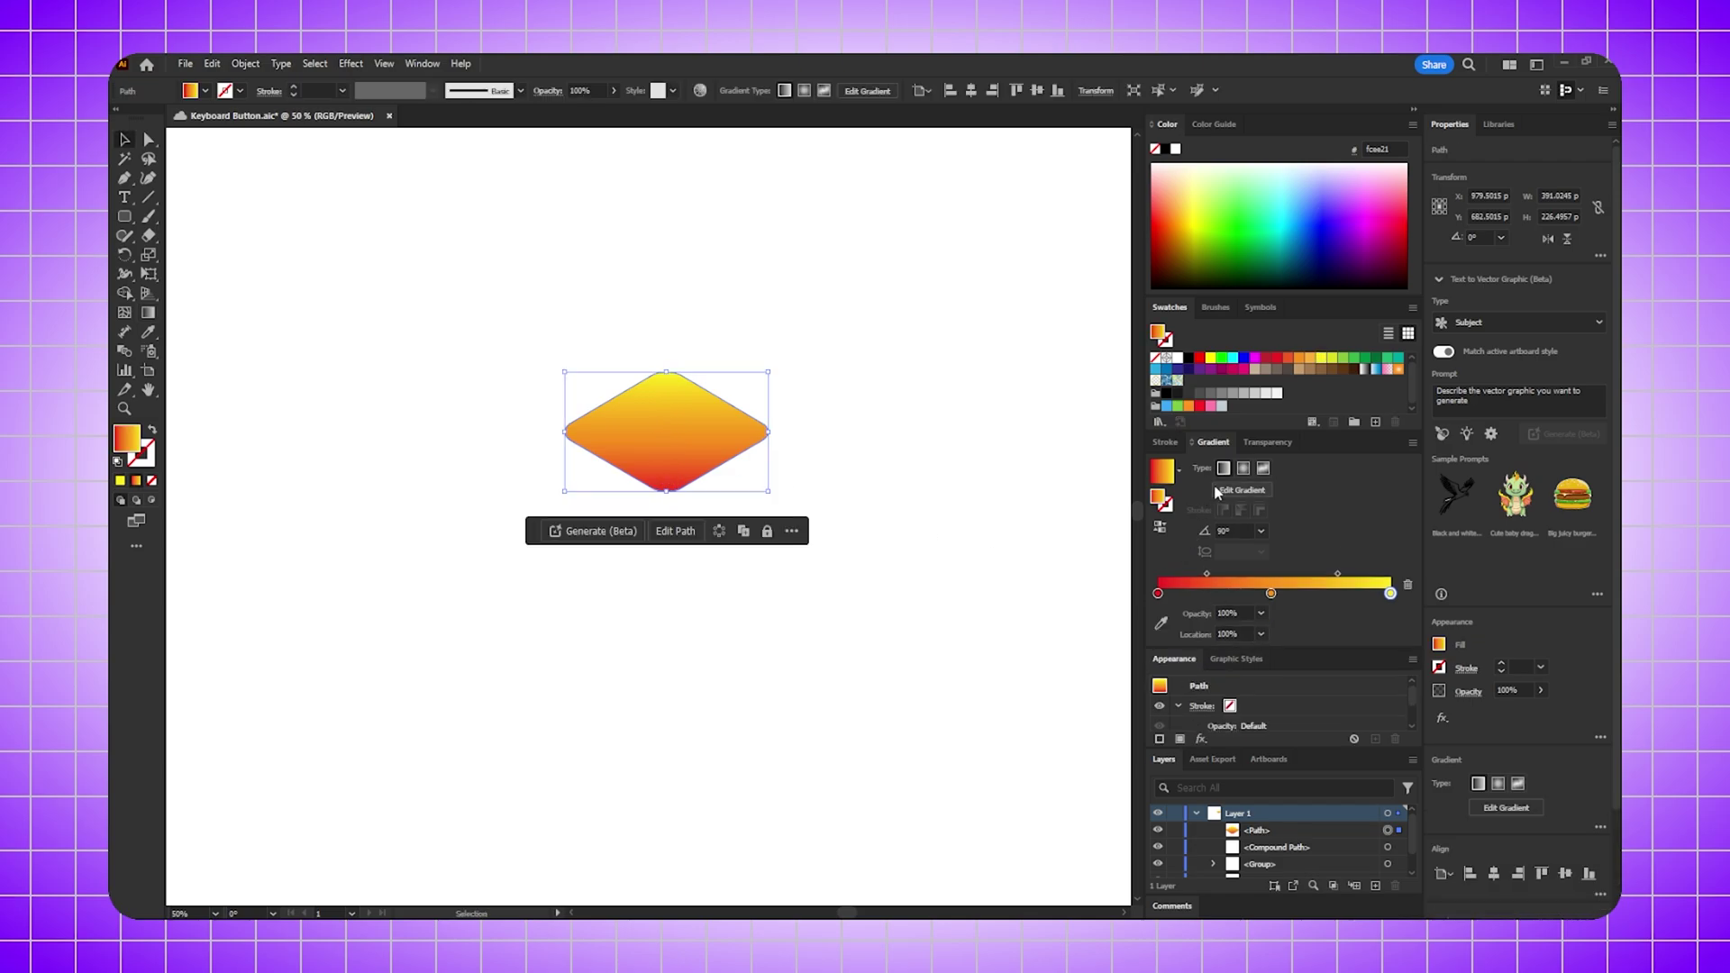
pyautogui.press('g')
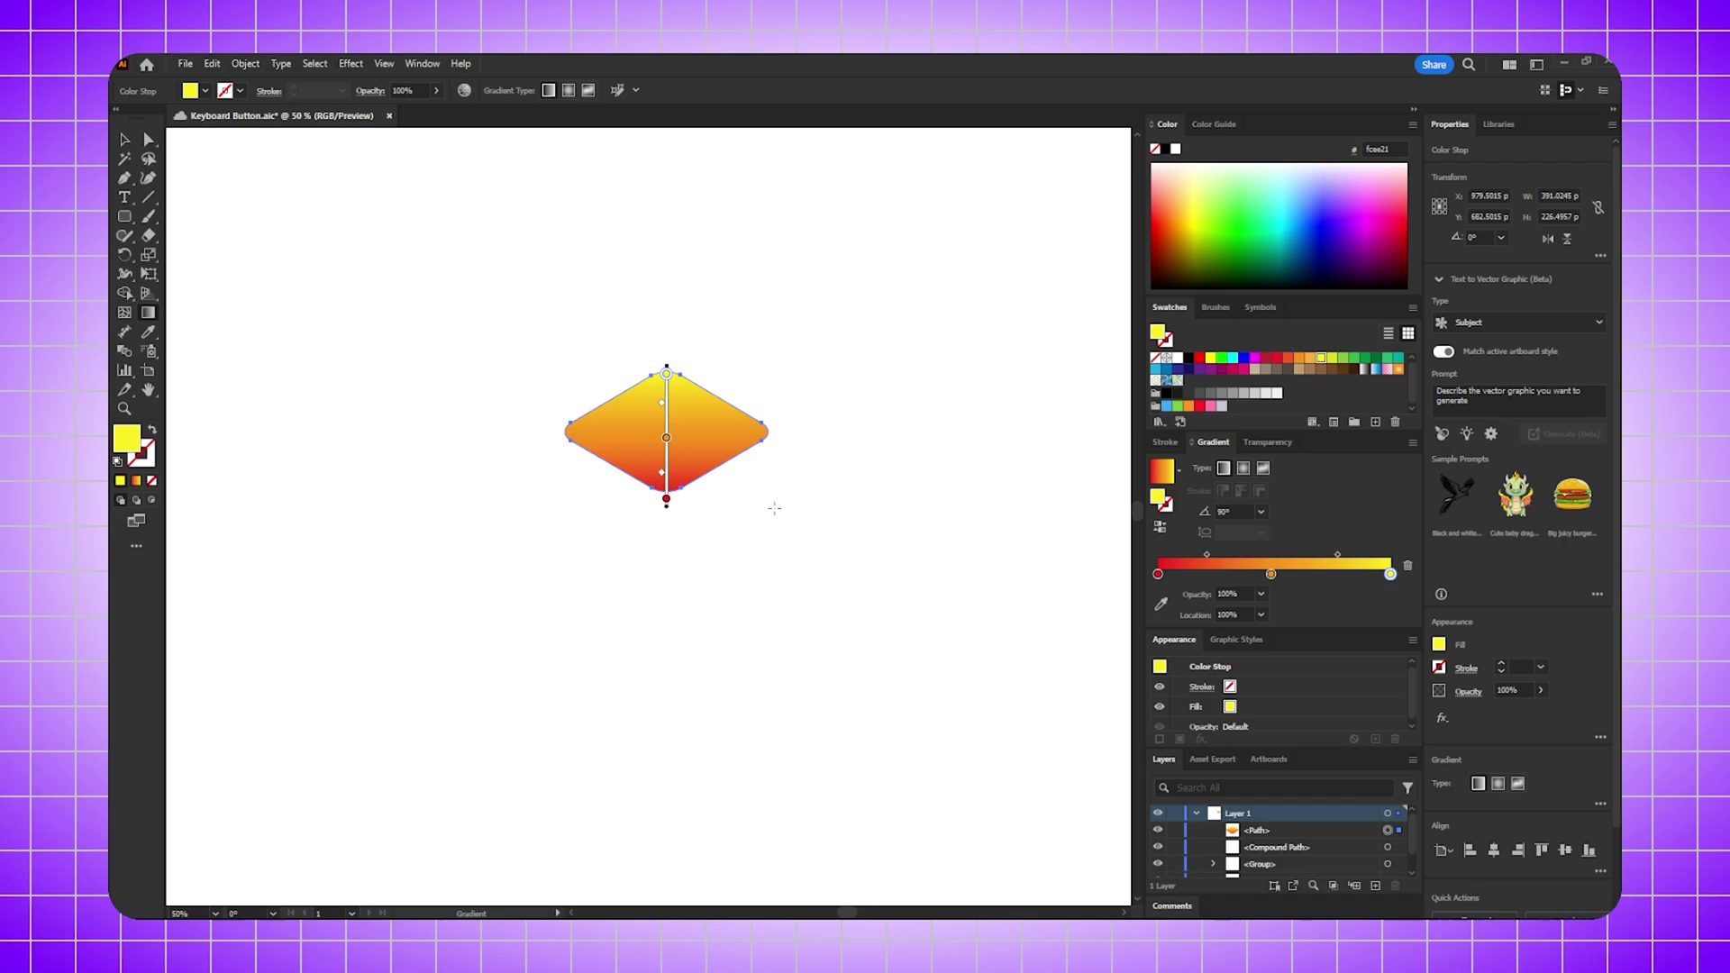
pyautogui.press('v')
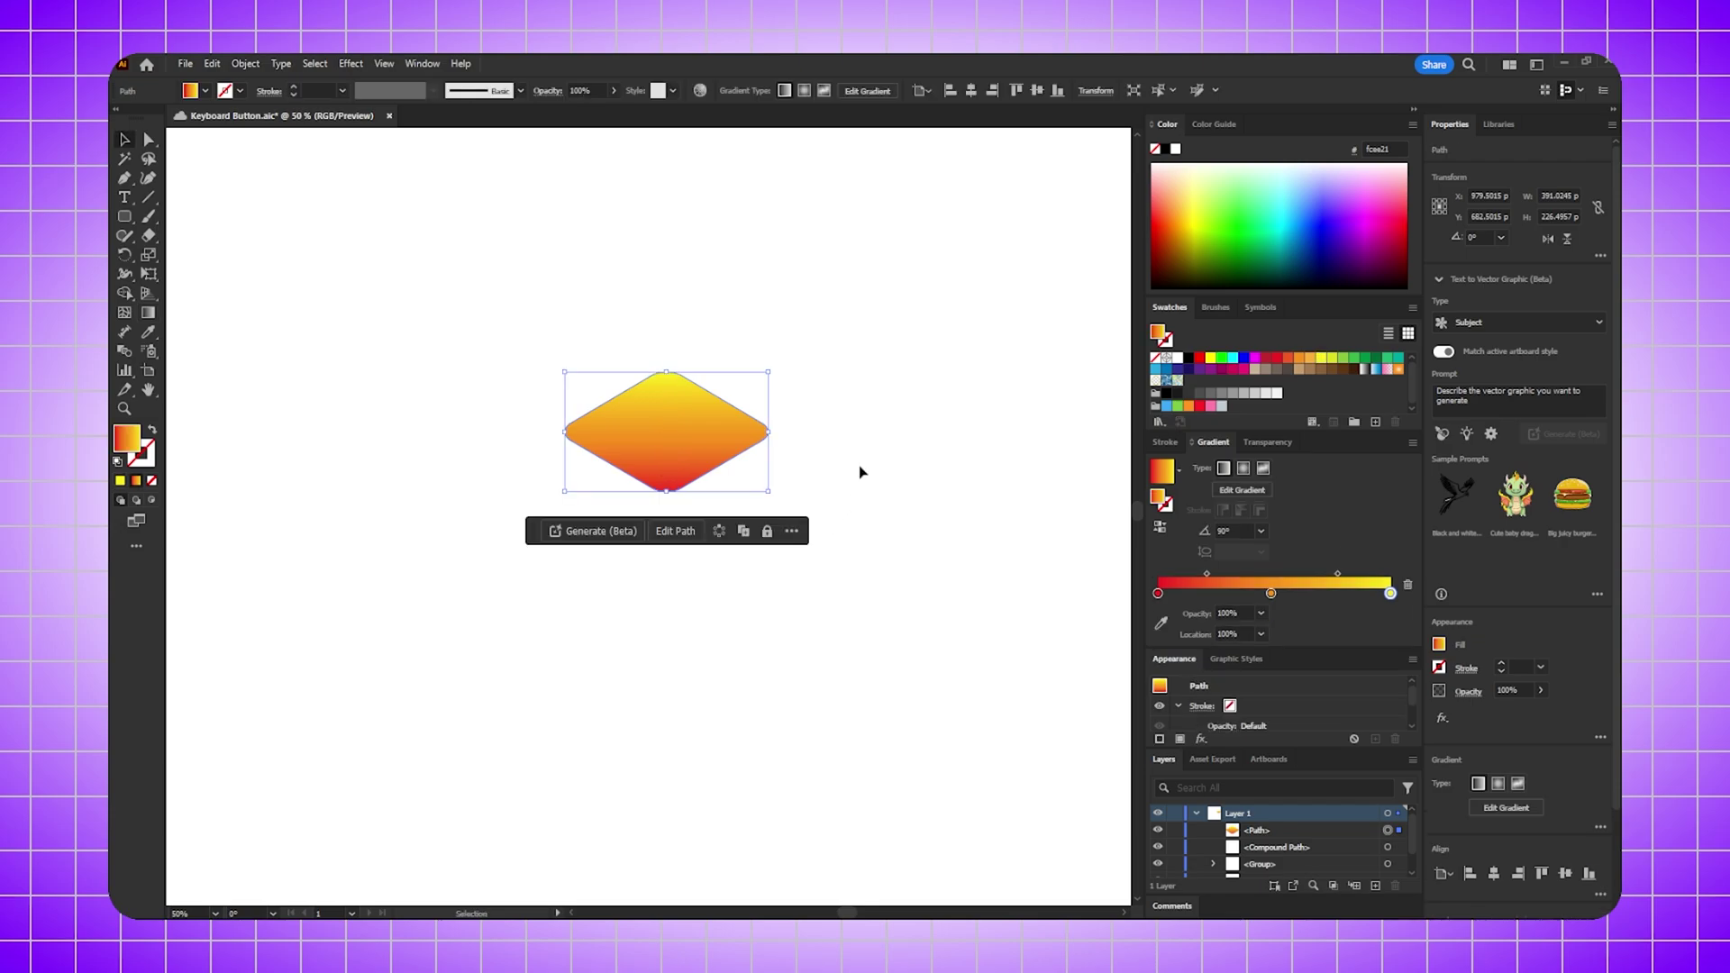
# - Give the diamond a thin 1 pt gradient stroke
pyautogui.click(852, 474)
pyautogui.click(725, 432)
pyautogui.click(149, 457)
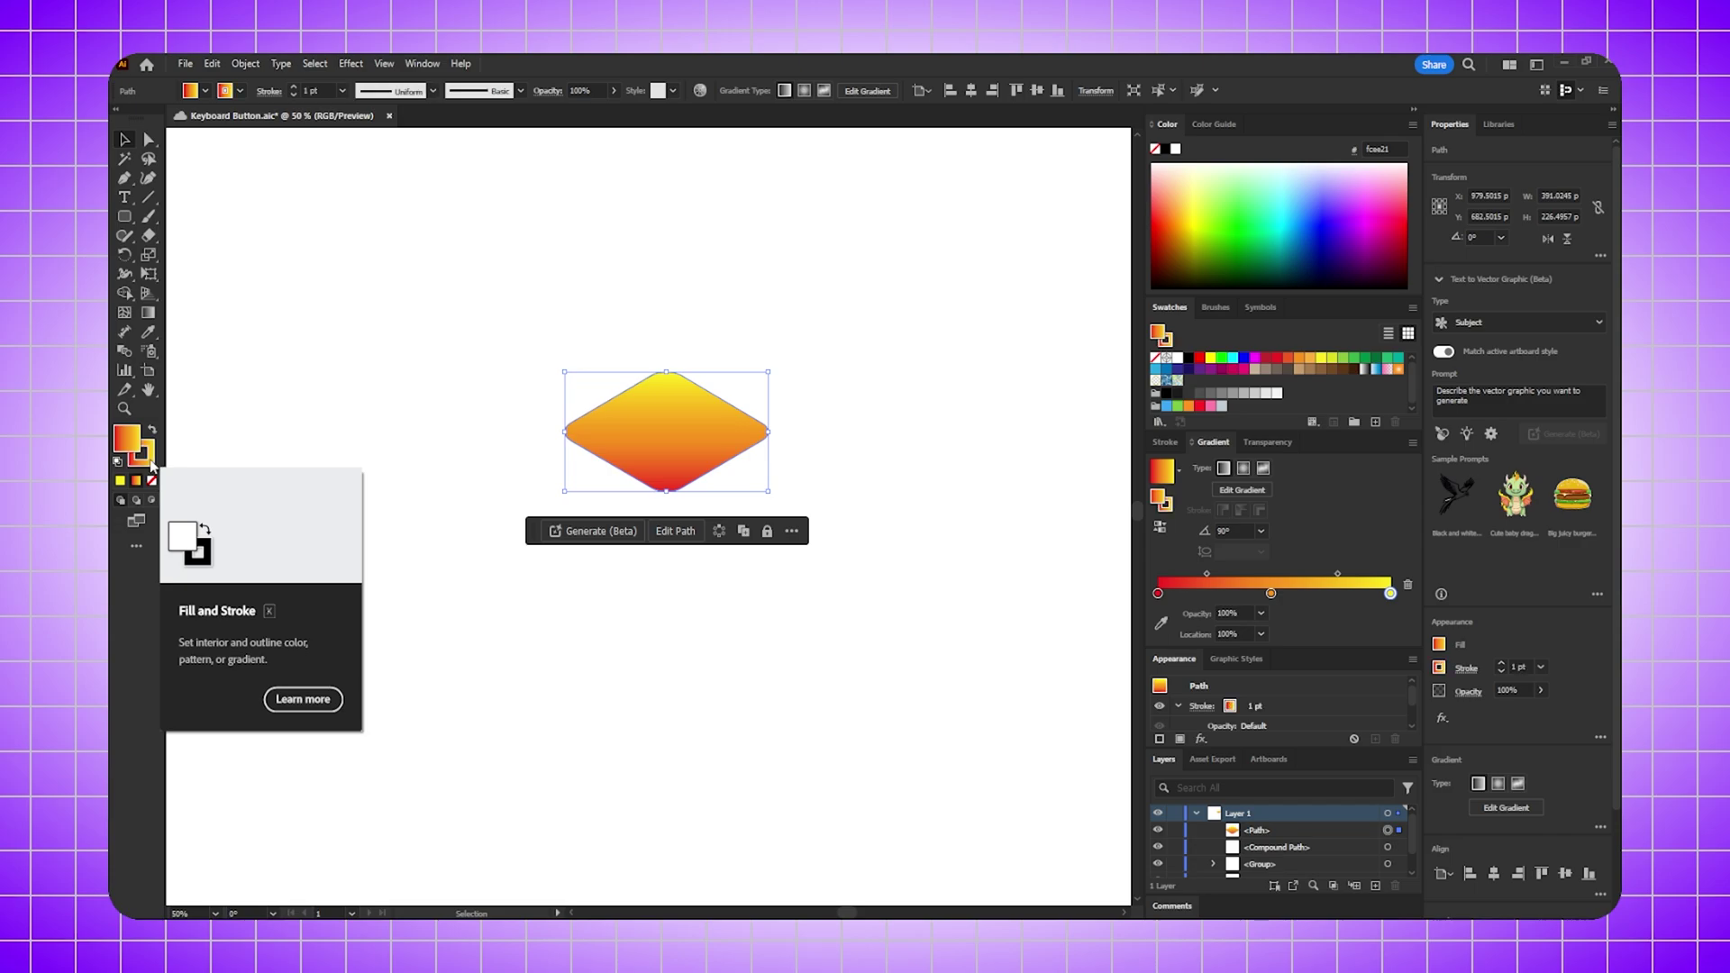
# - Alt-drag a duplicate of the diamond to just below the original
pyautogui.click(405, 487)
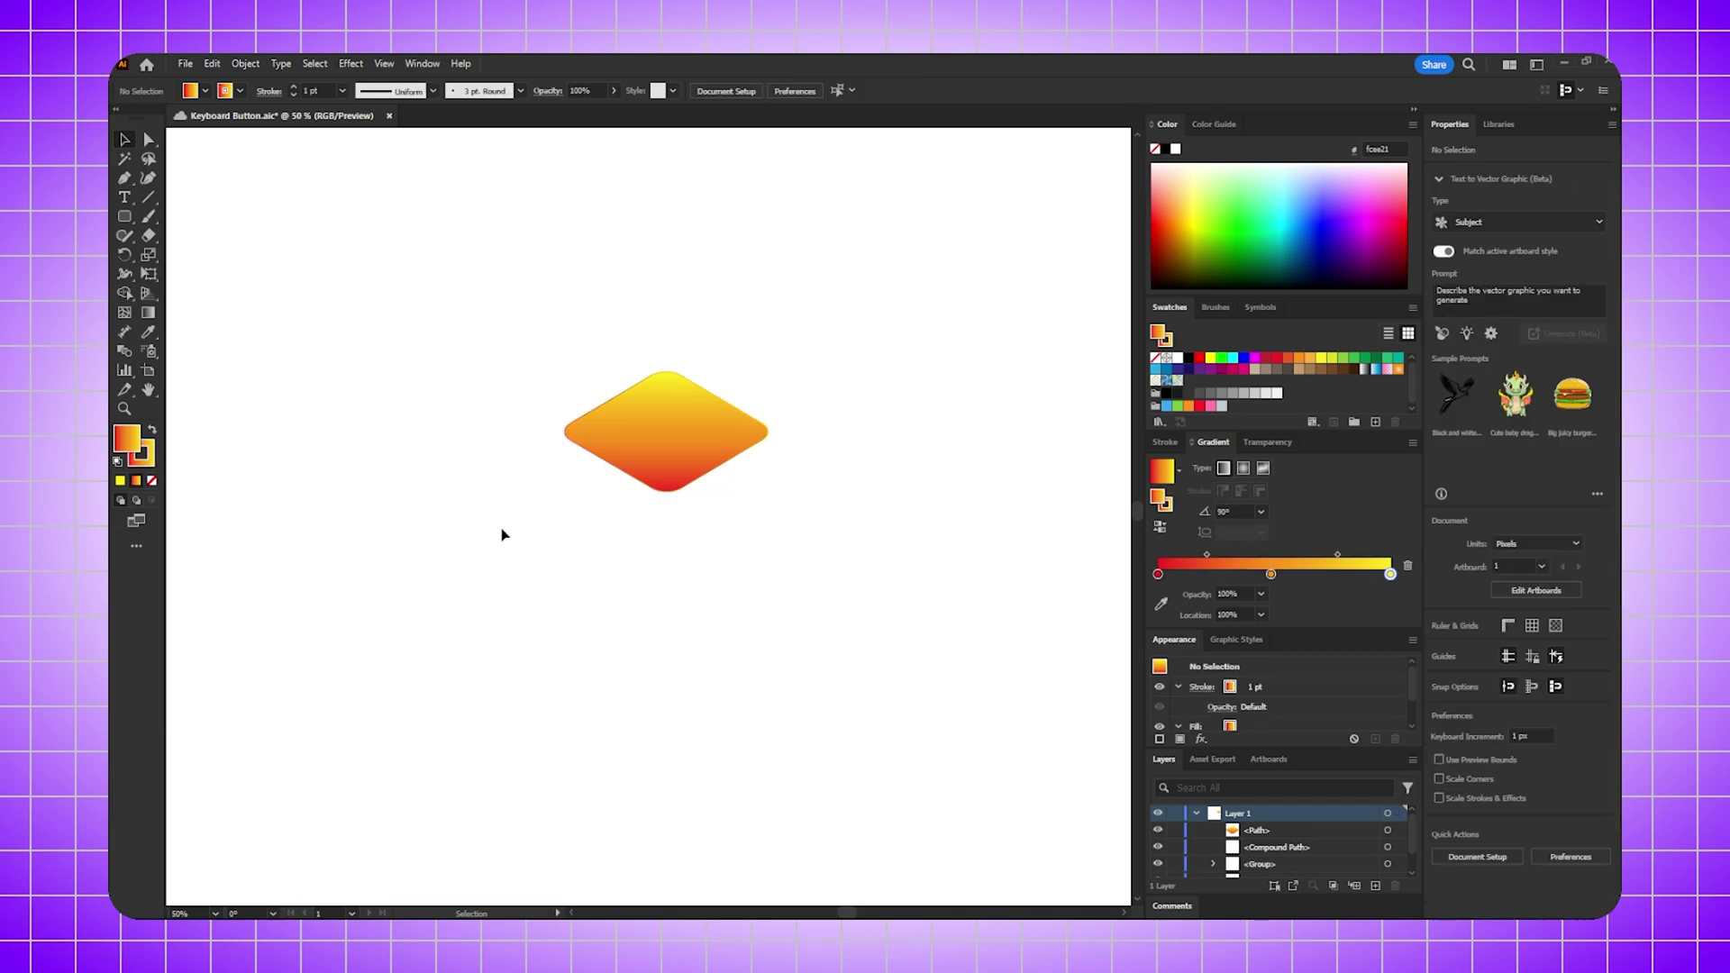
pyautogui.click(662, 449)
pyautogui.moveTo(682, 419); pyautogui.dragTo(683, 521)
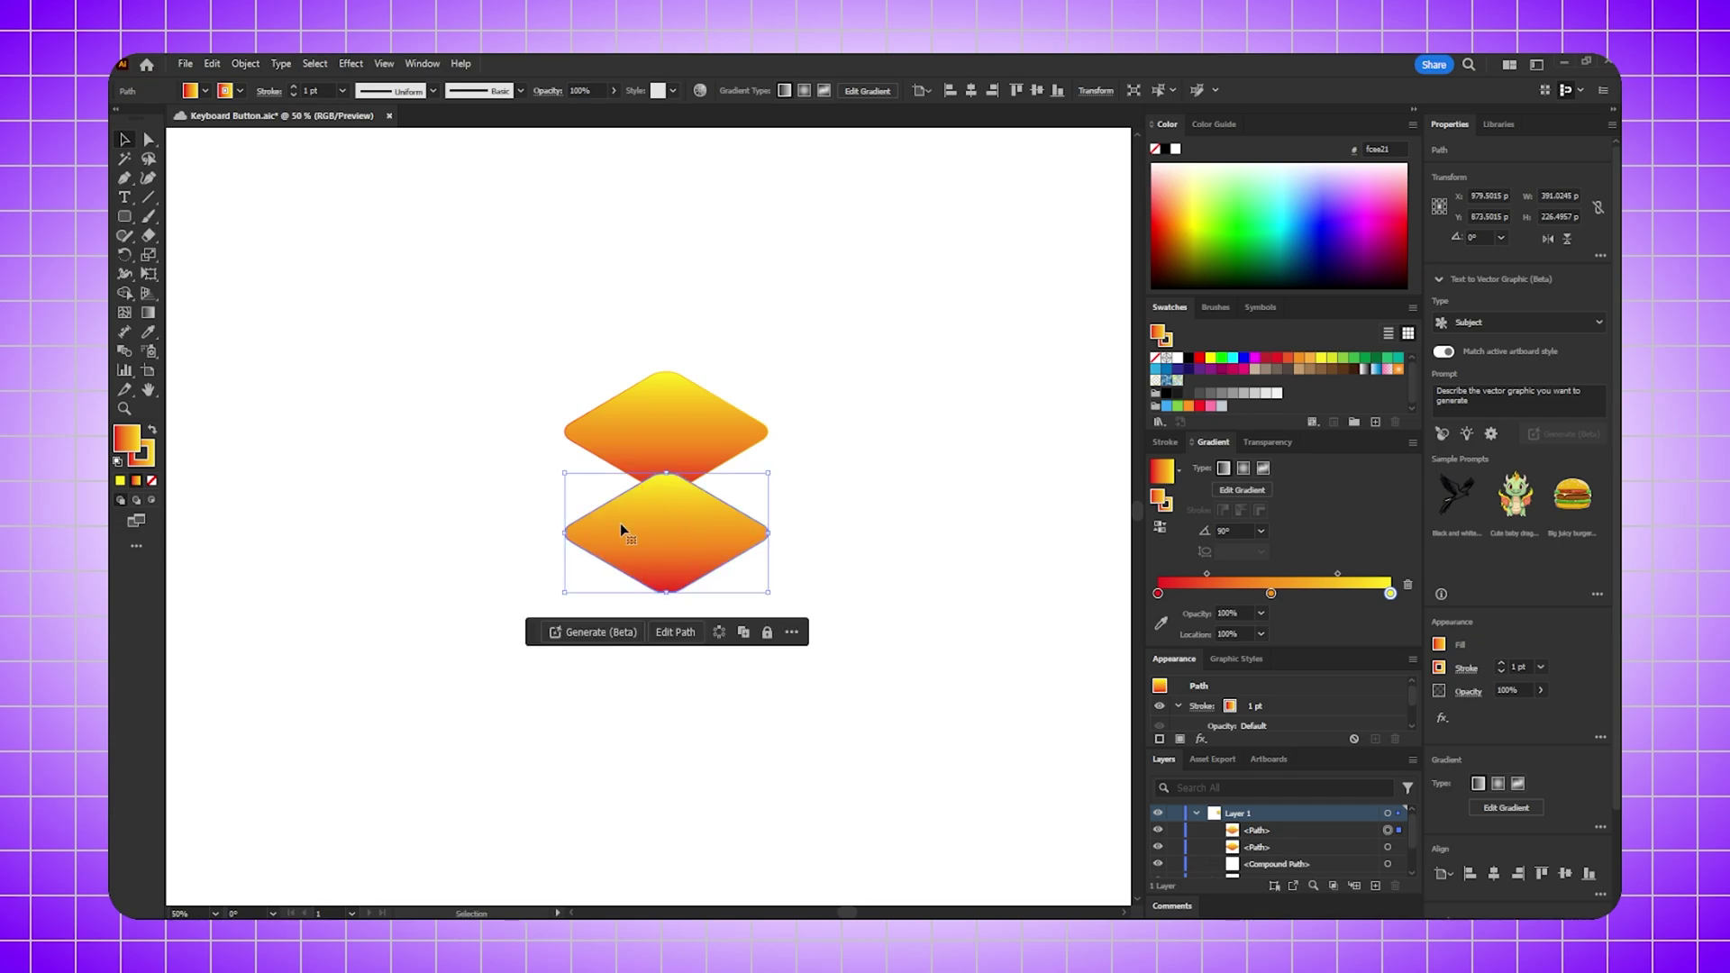
# - Make the copy's first gradient stop magenta and shift its blend point toward orange
pyautogui.click(1159, 592)
pyautogui.click(1373, 219)
pyautogui.moveTo(1210, 578)
pyautogui.mouseDown()
pyautogui.moveTo(1300, 595)
pyautogui.moveTo(1232, 571)
pyautogui.mouseUp()
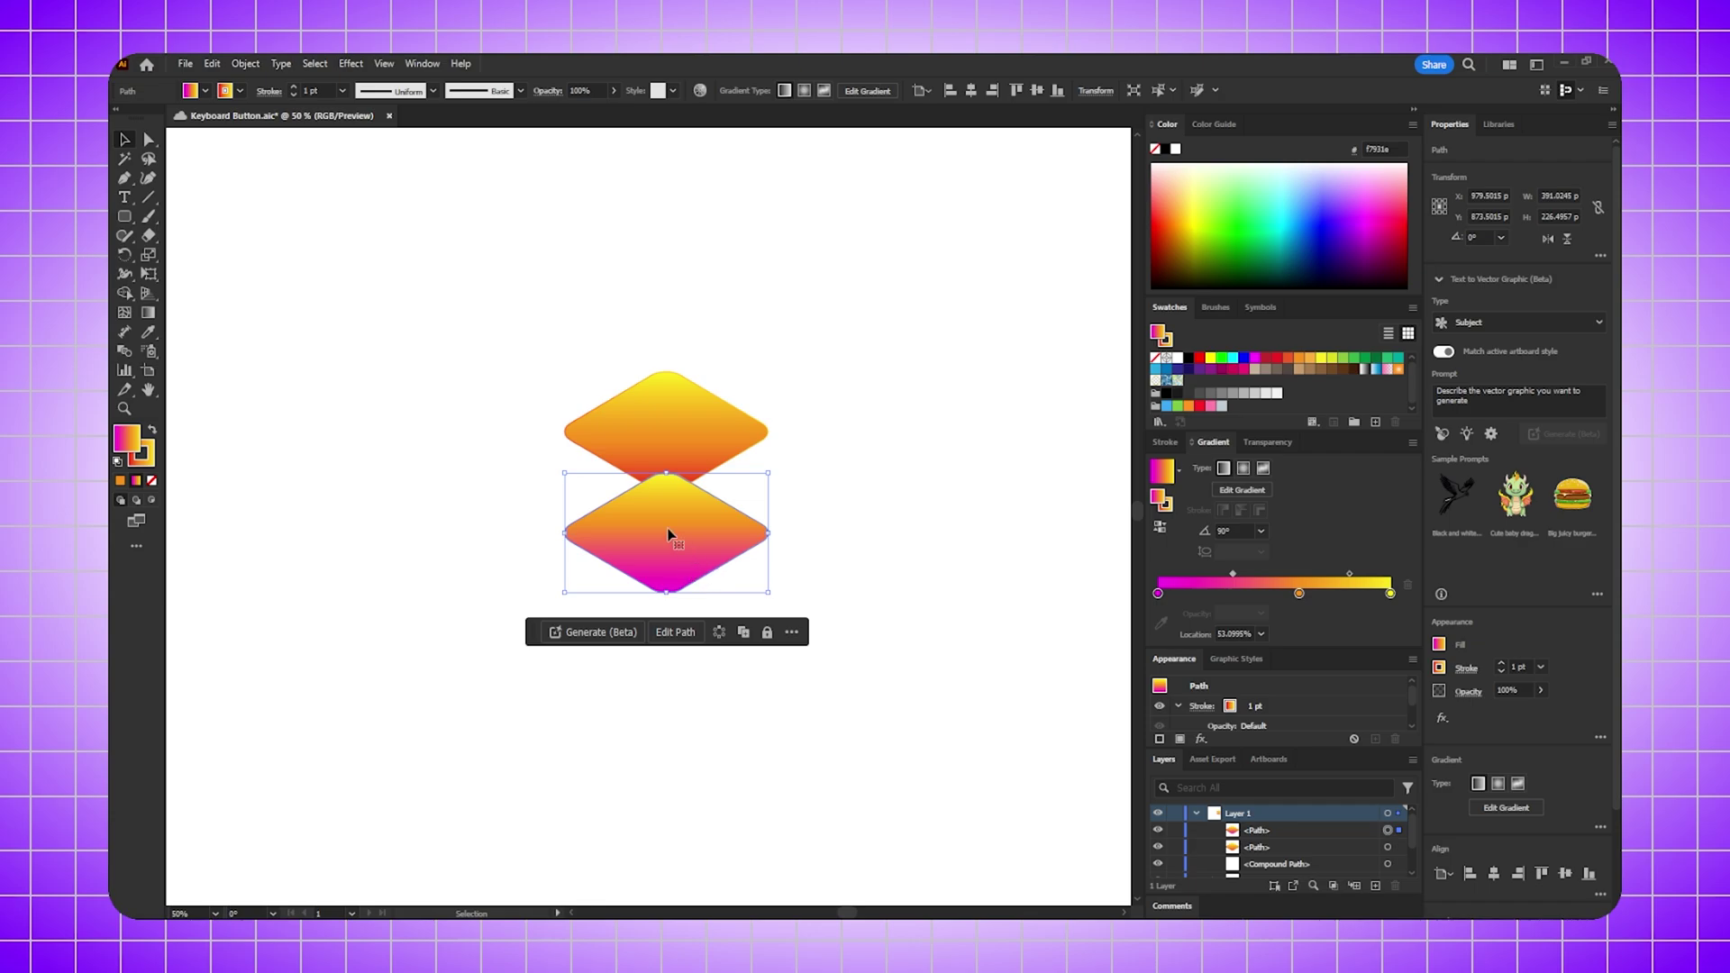
# - Send the lower diamond behind the upper one, then blend the two diamonds
pyautogui.rightClick(667, 416)
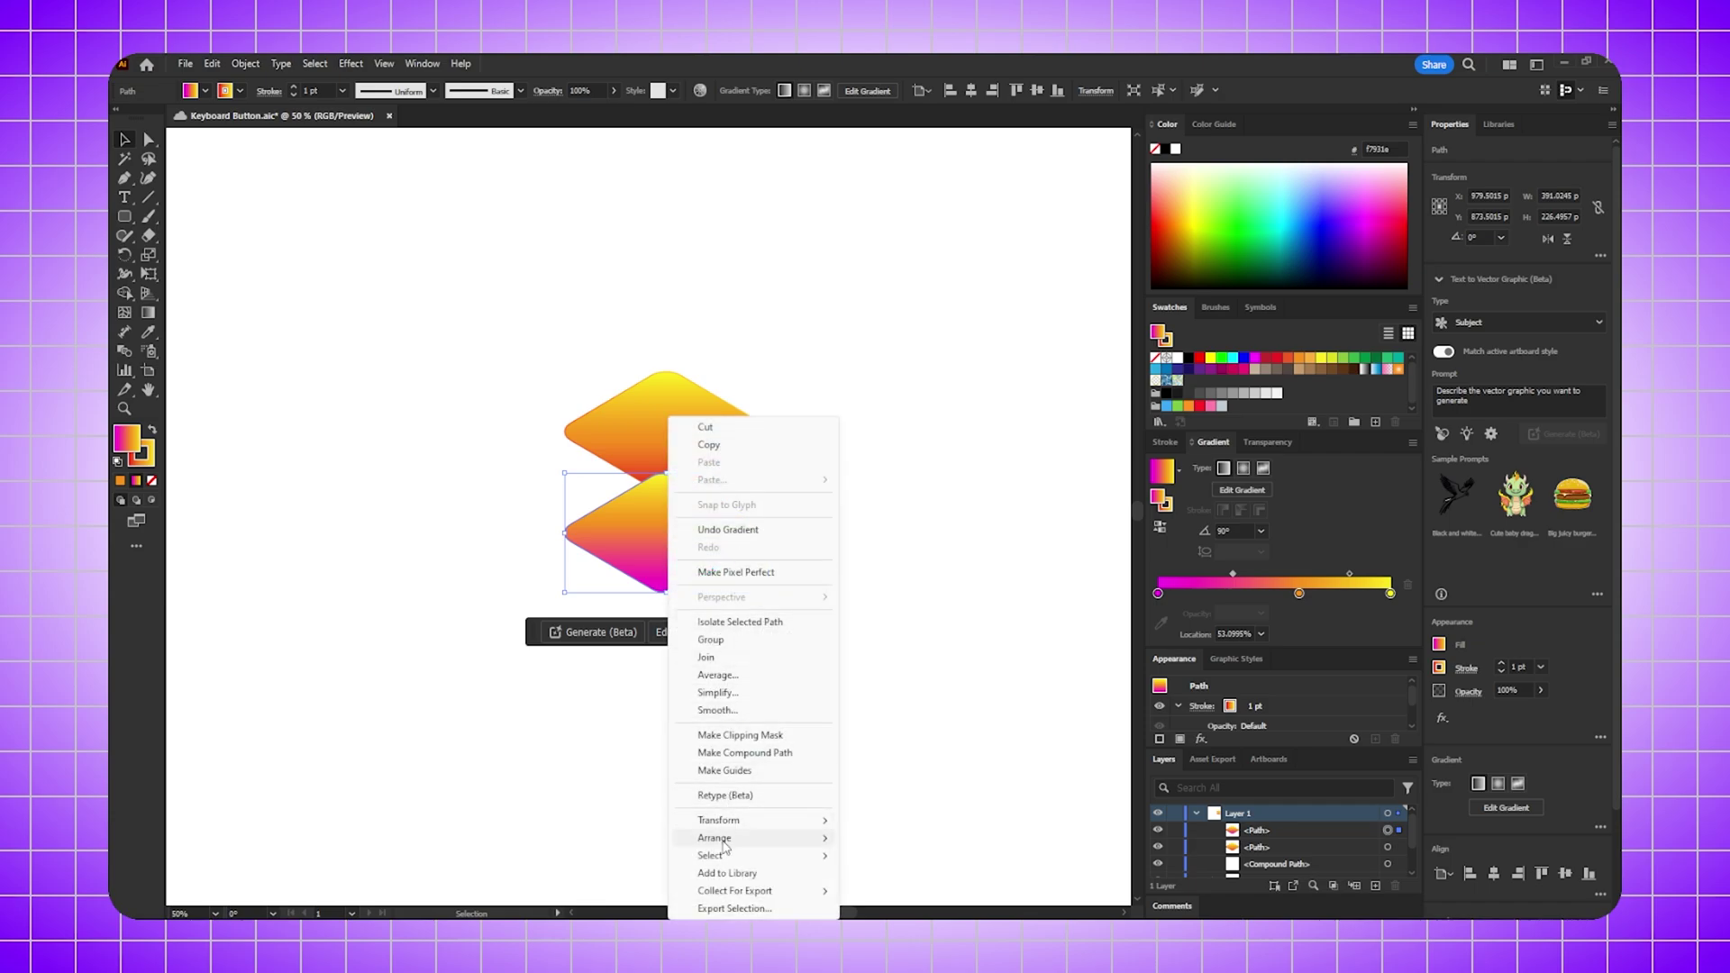
pyautogui.moveTo(715, 838)
pyautogui.click(893, 813)
pyautogui.click(831, 539)
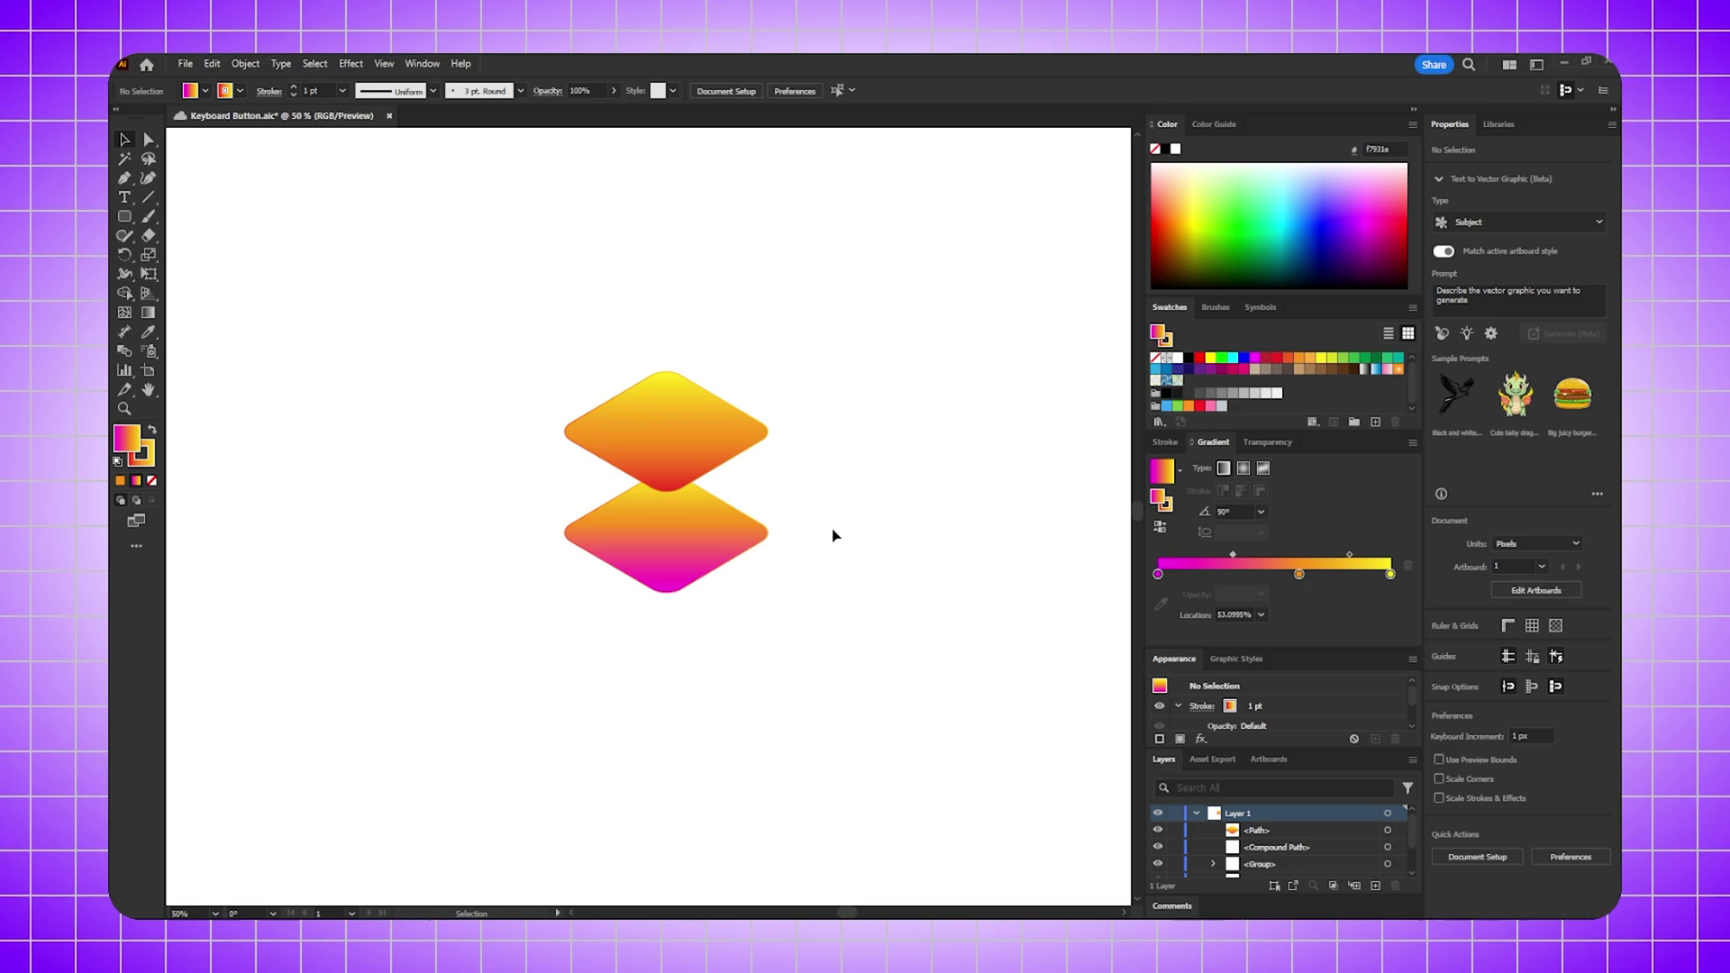
pyautogui.moveTo(644, 494); pyautogui.dragTo(824, 618)
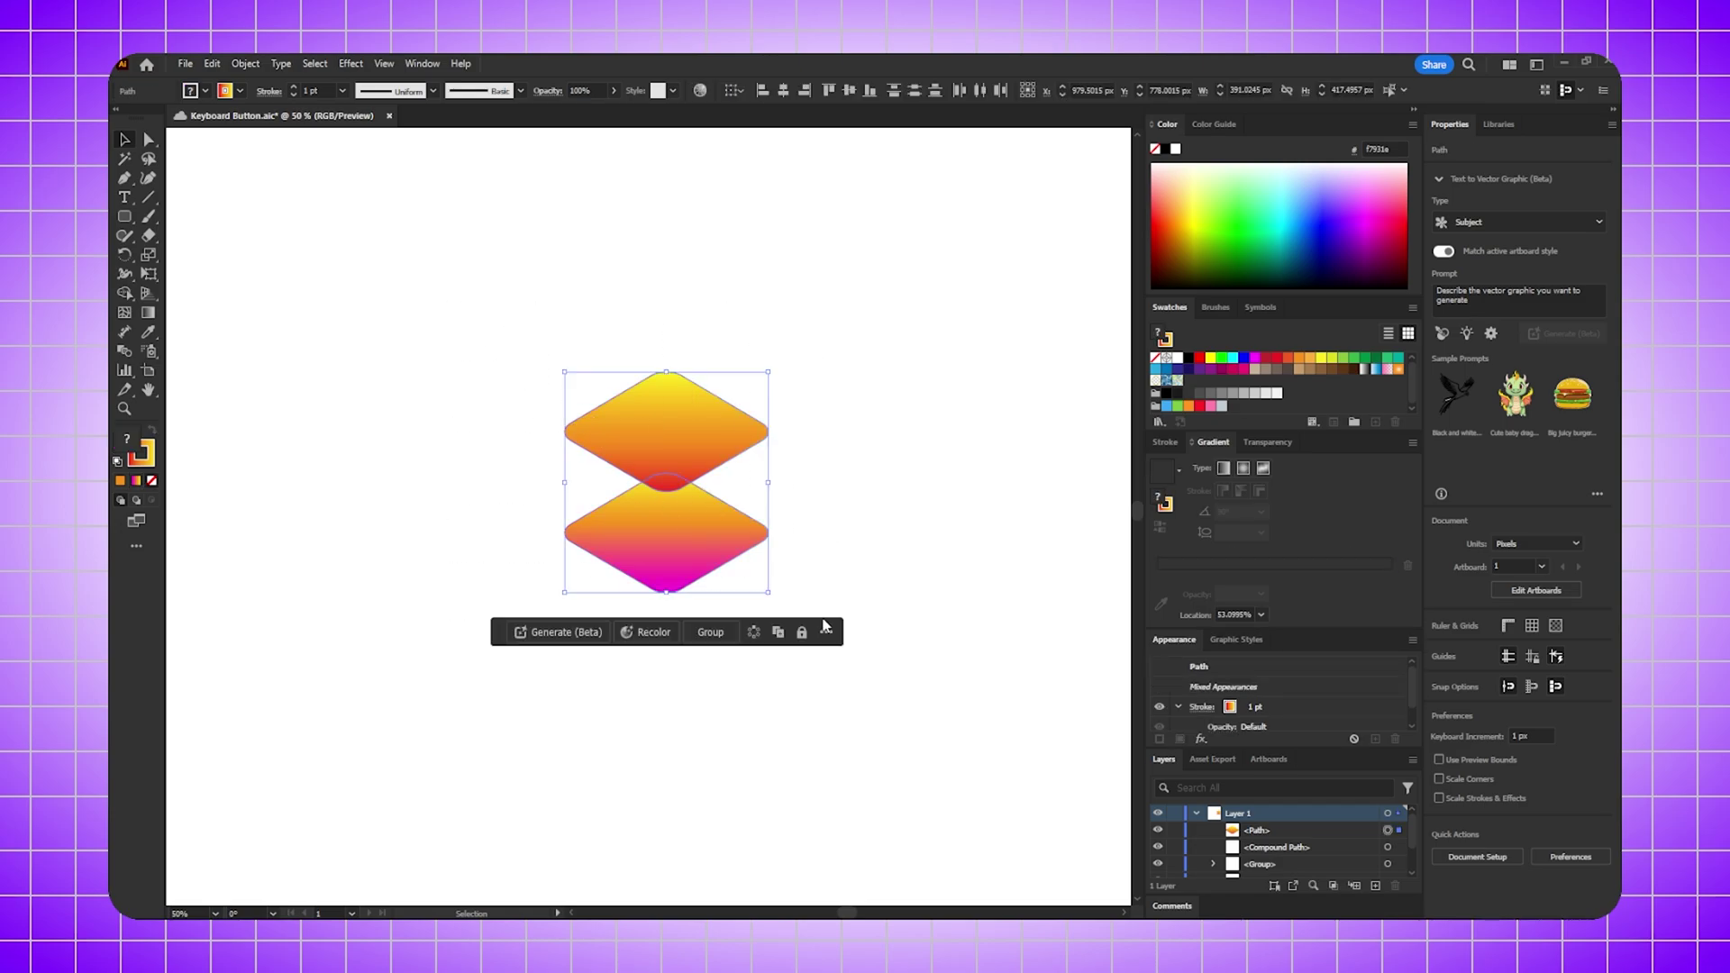
pyautogui.click(244, 63)
pyautogui.moveTo(270, 559)
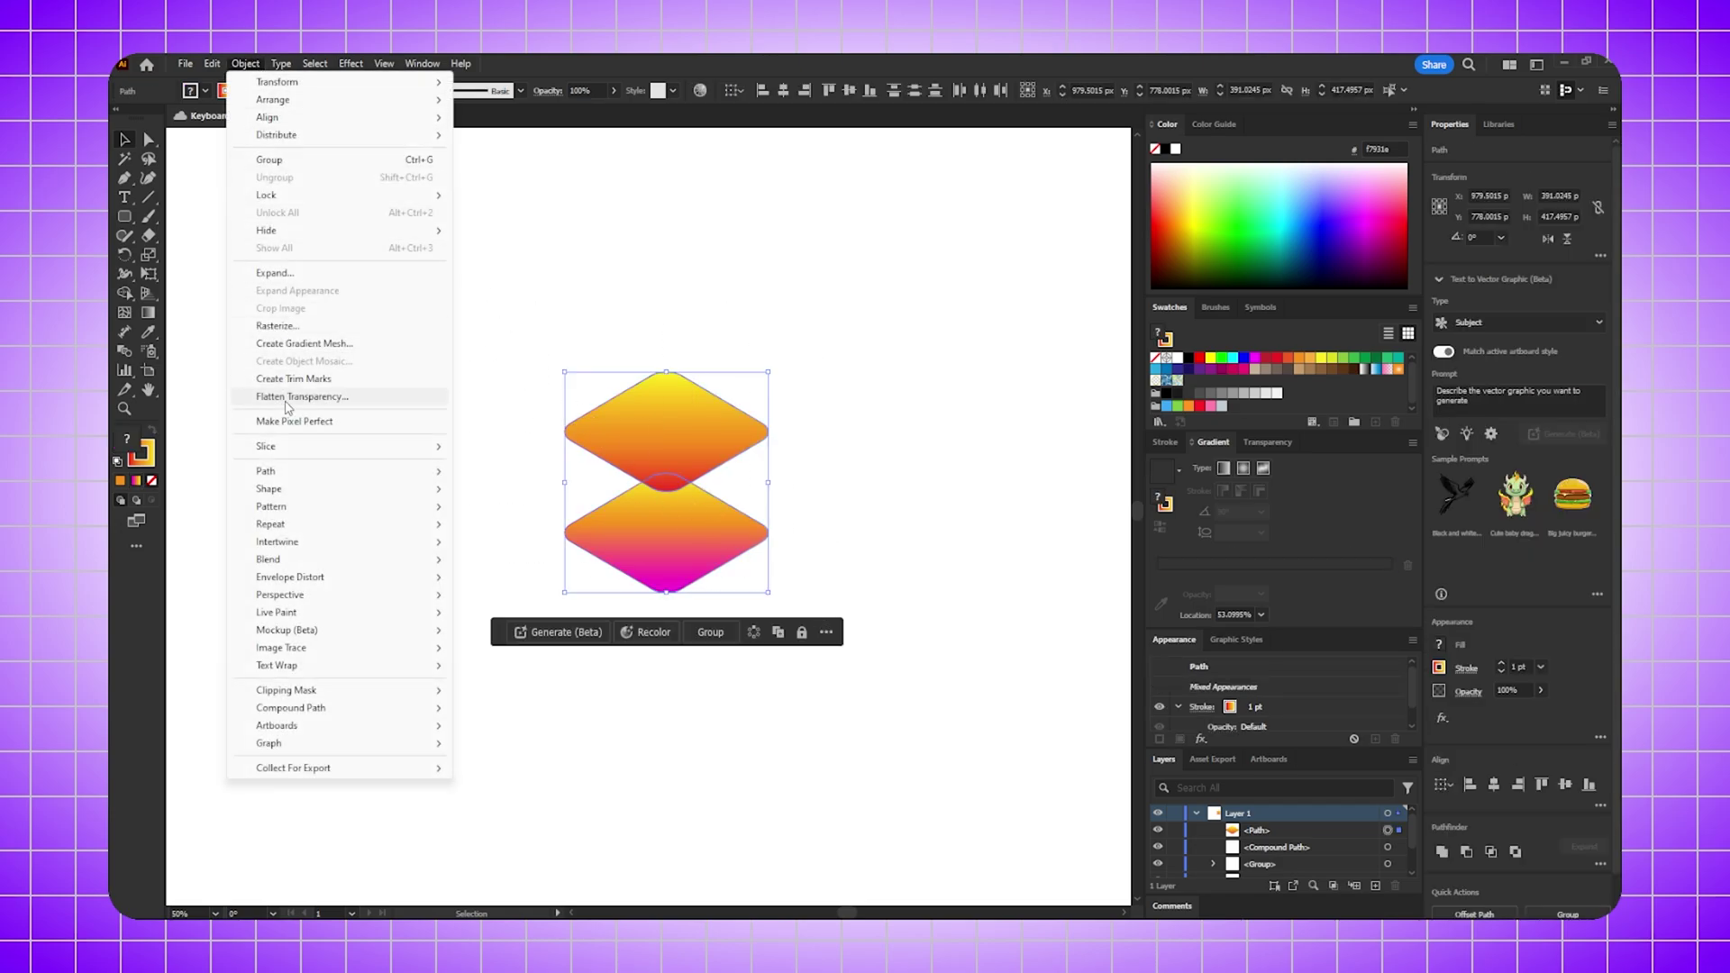
pyautogui.click(489, 558)
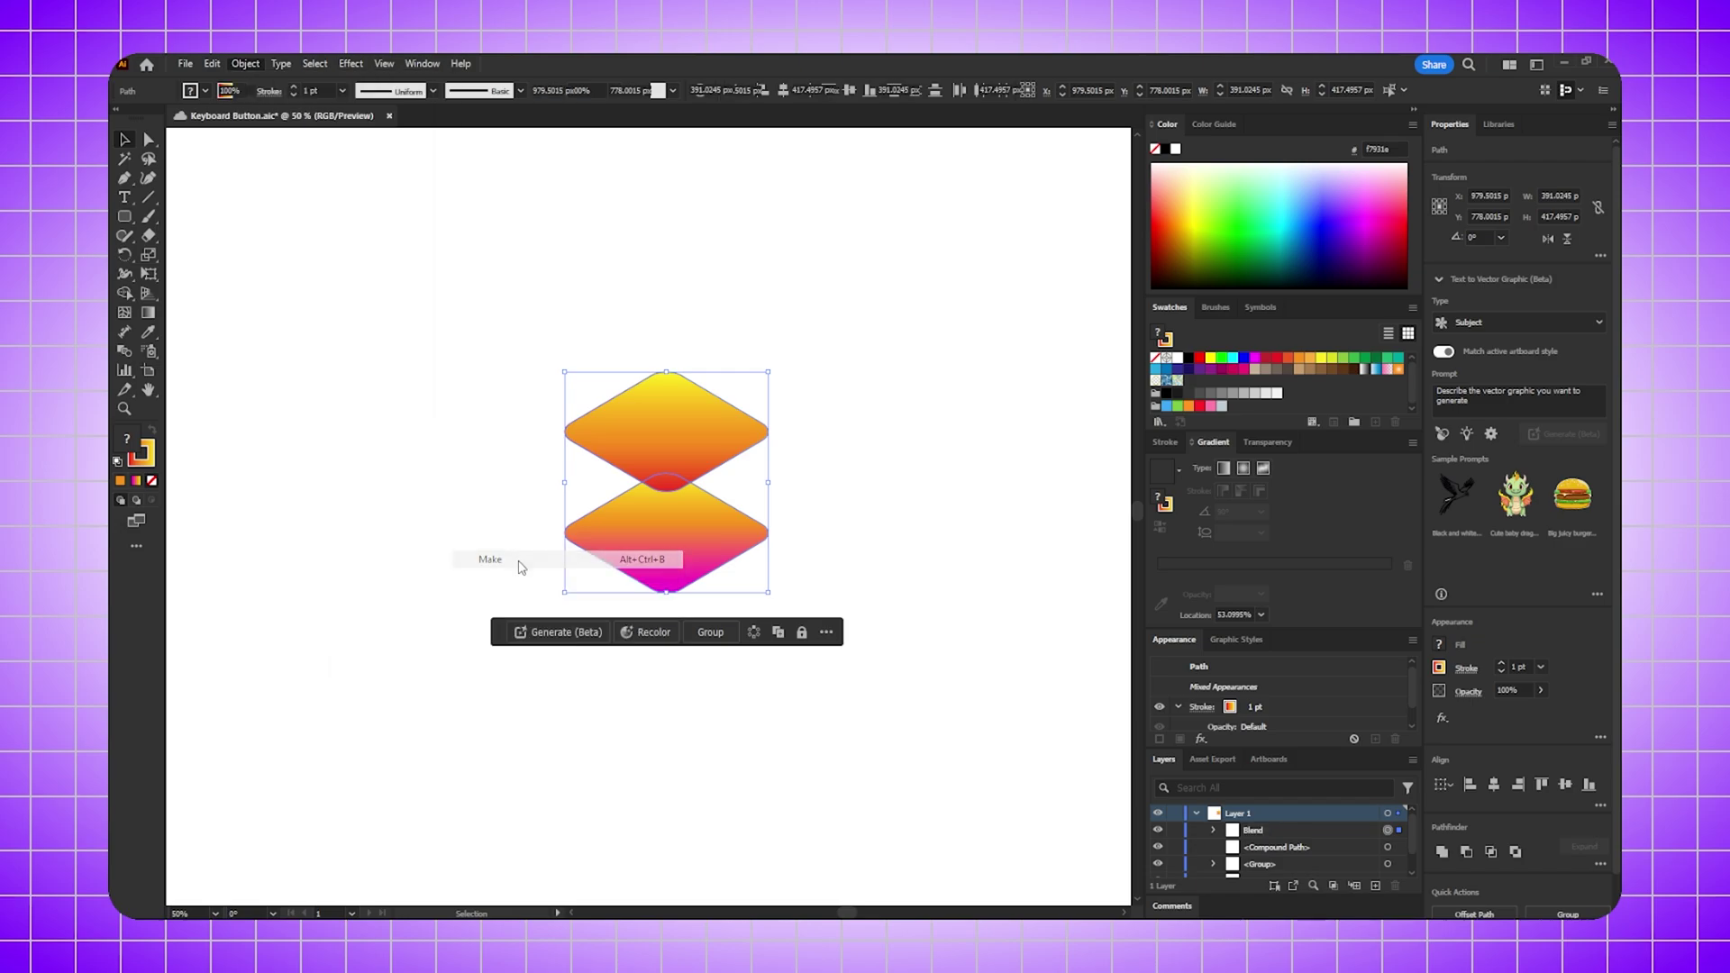
# - Set the blend spacing to Specified Steps in Blend Options
pyautogui.click(245, 63)
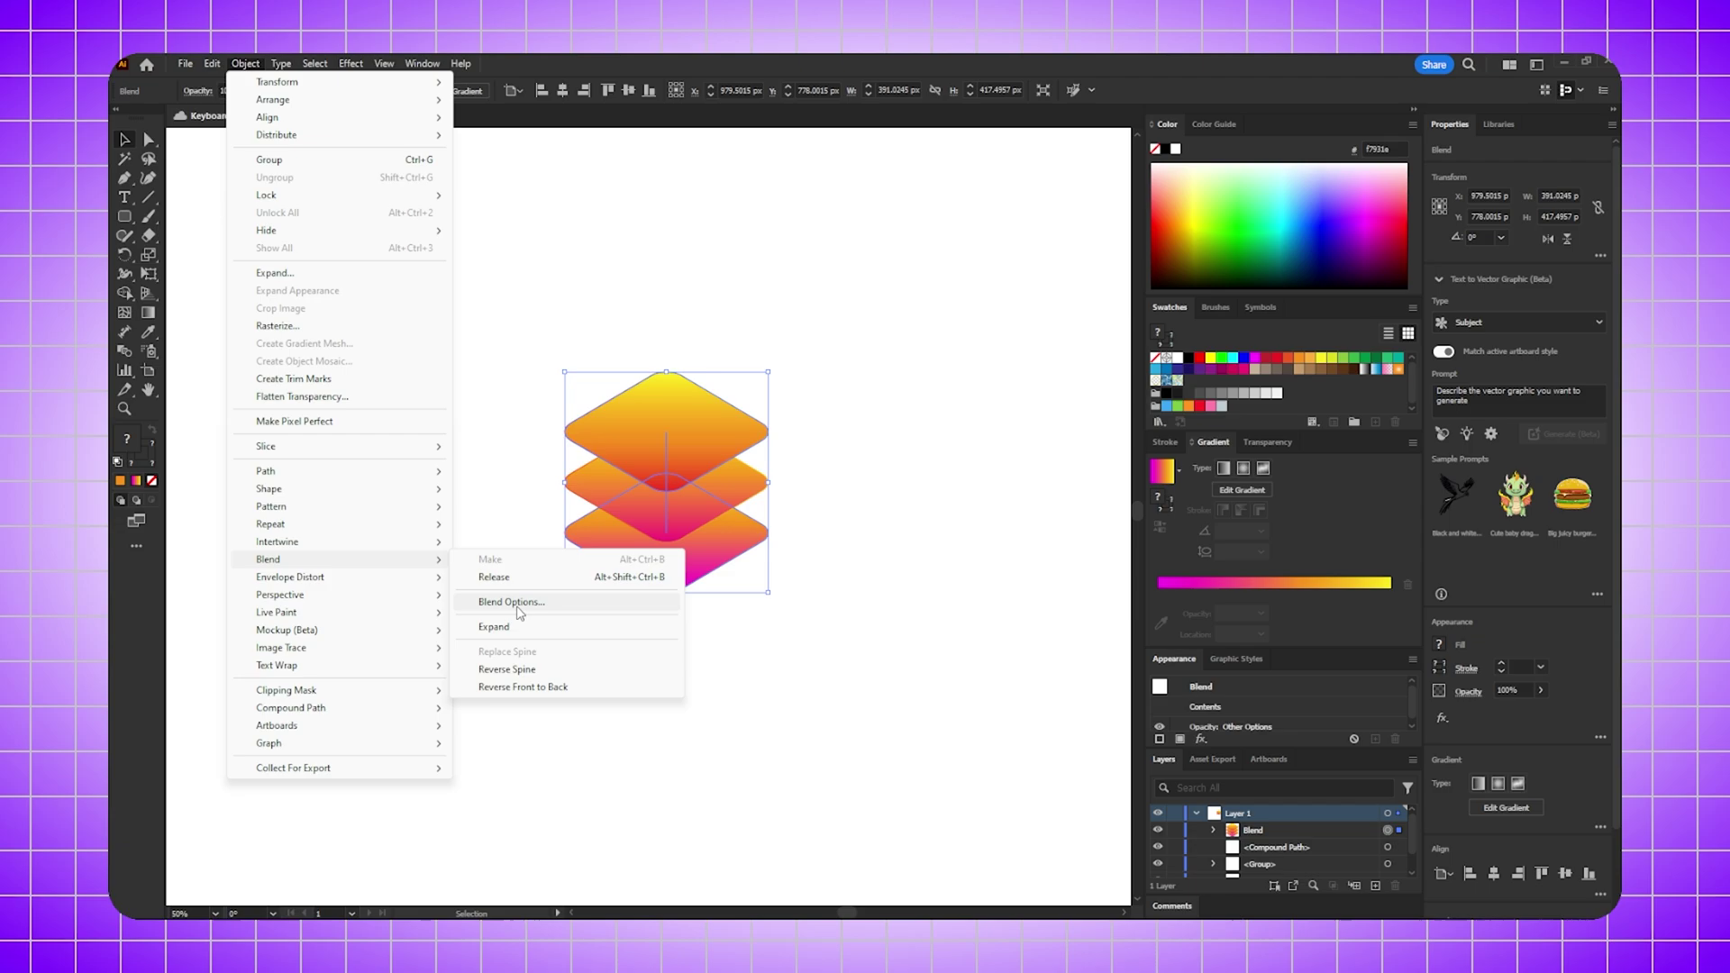
pyautogui.click(515, 603)
pyautogui.click(848, 336)
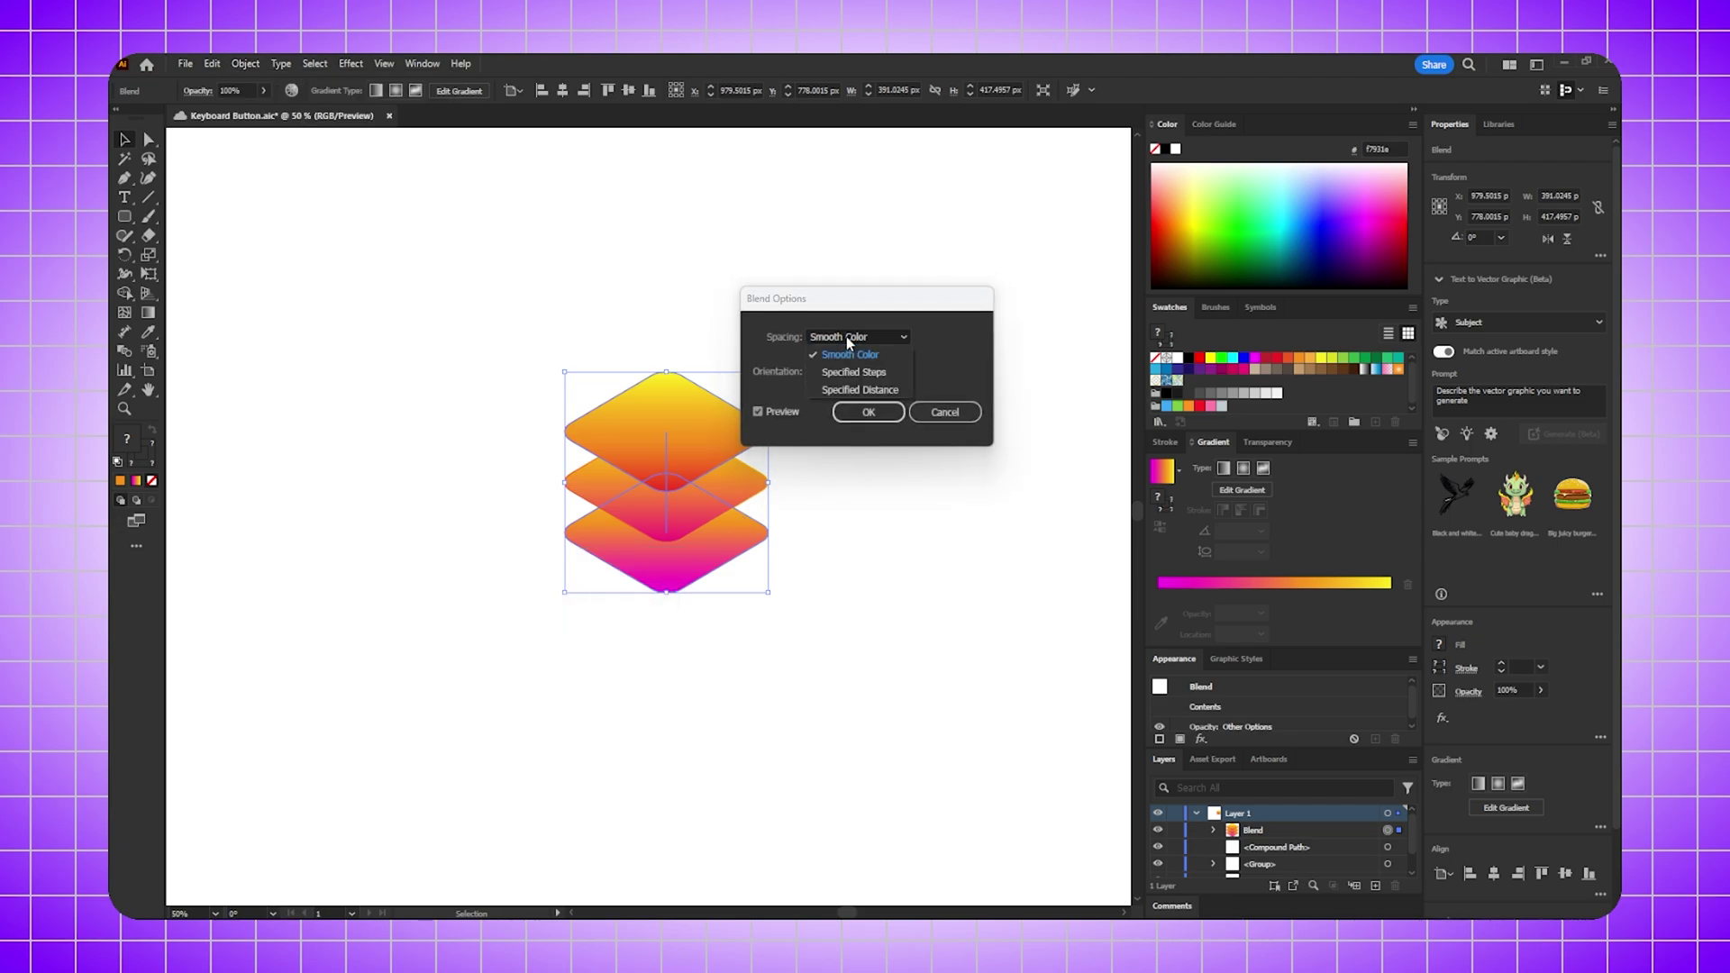
pyautogui.click(844, 373)
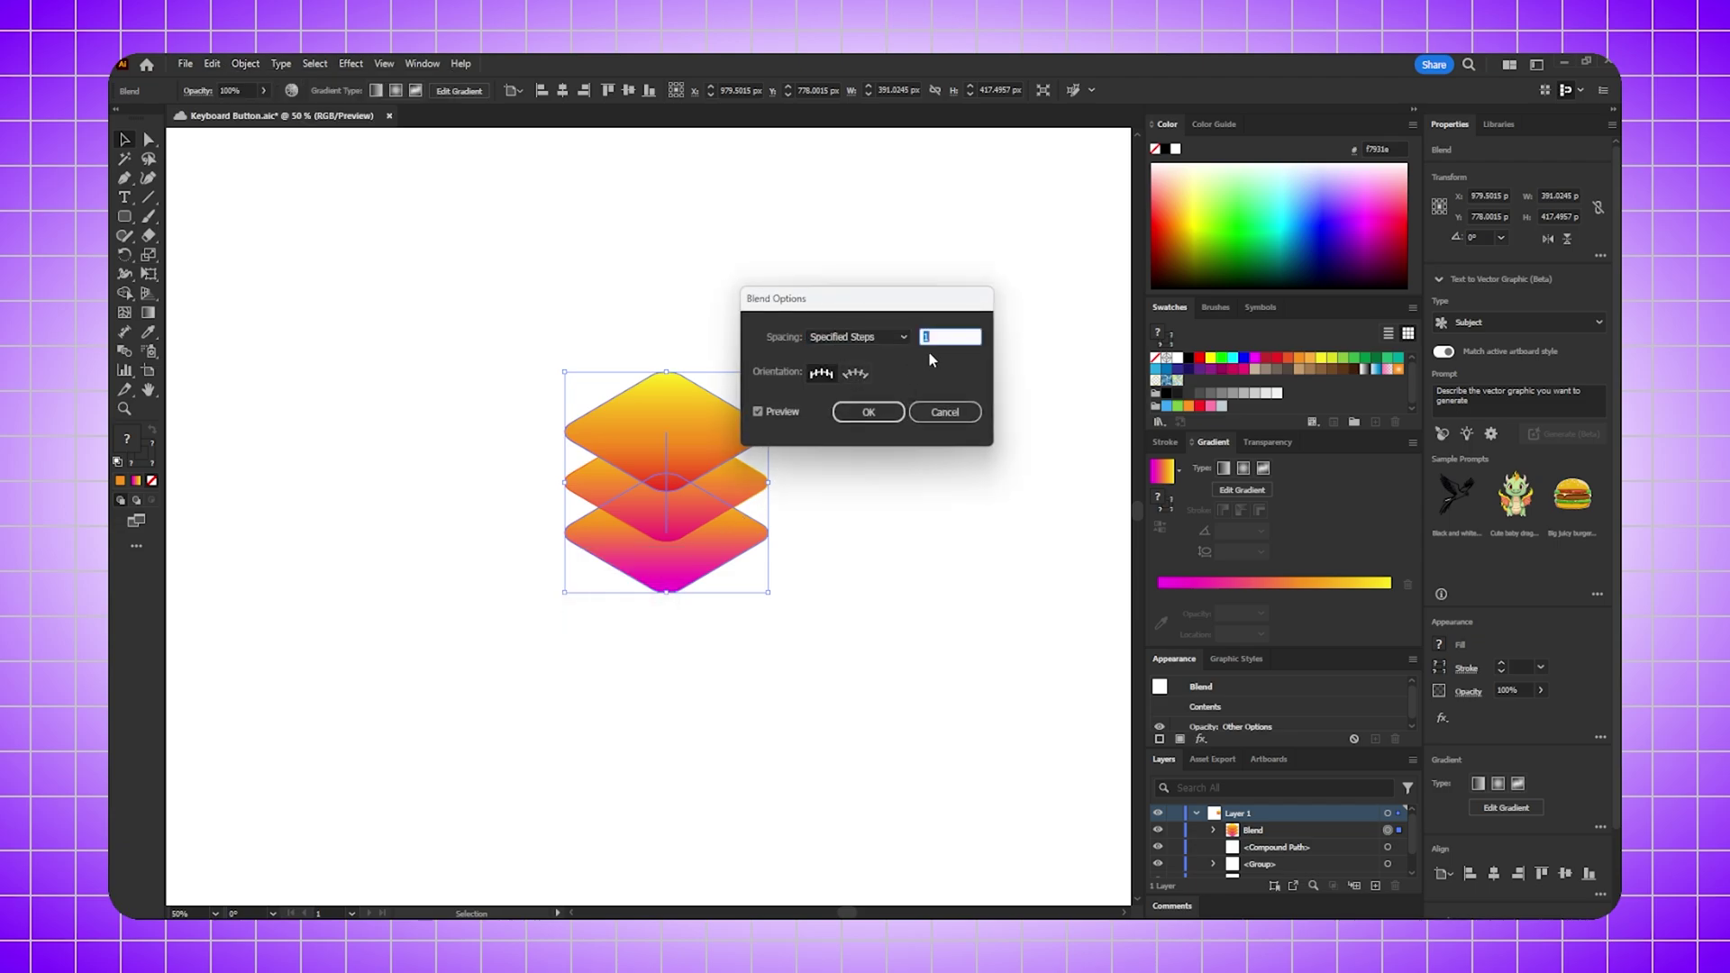
pyautogui.doubleClick(927, 338)
pyautogui.click(869, 412)
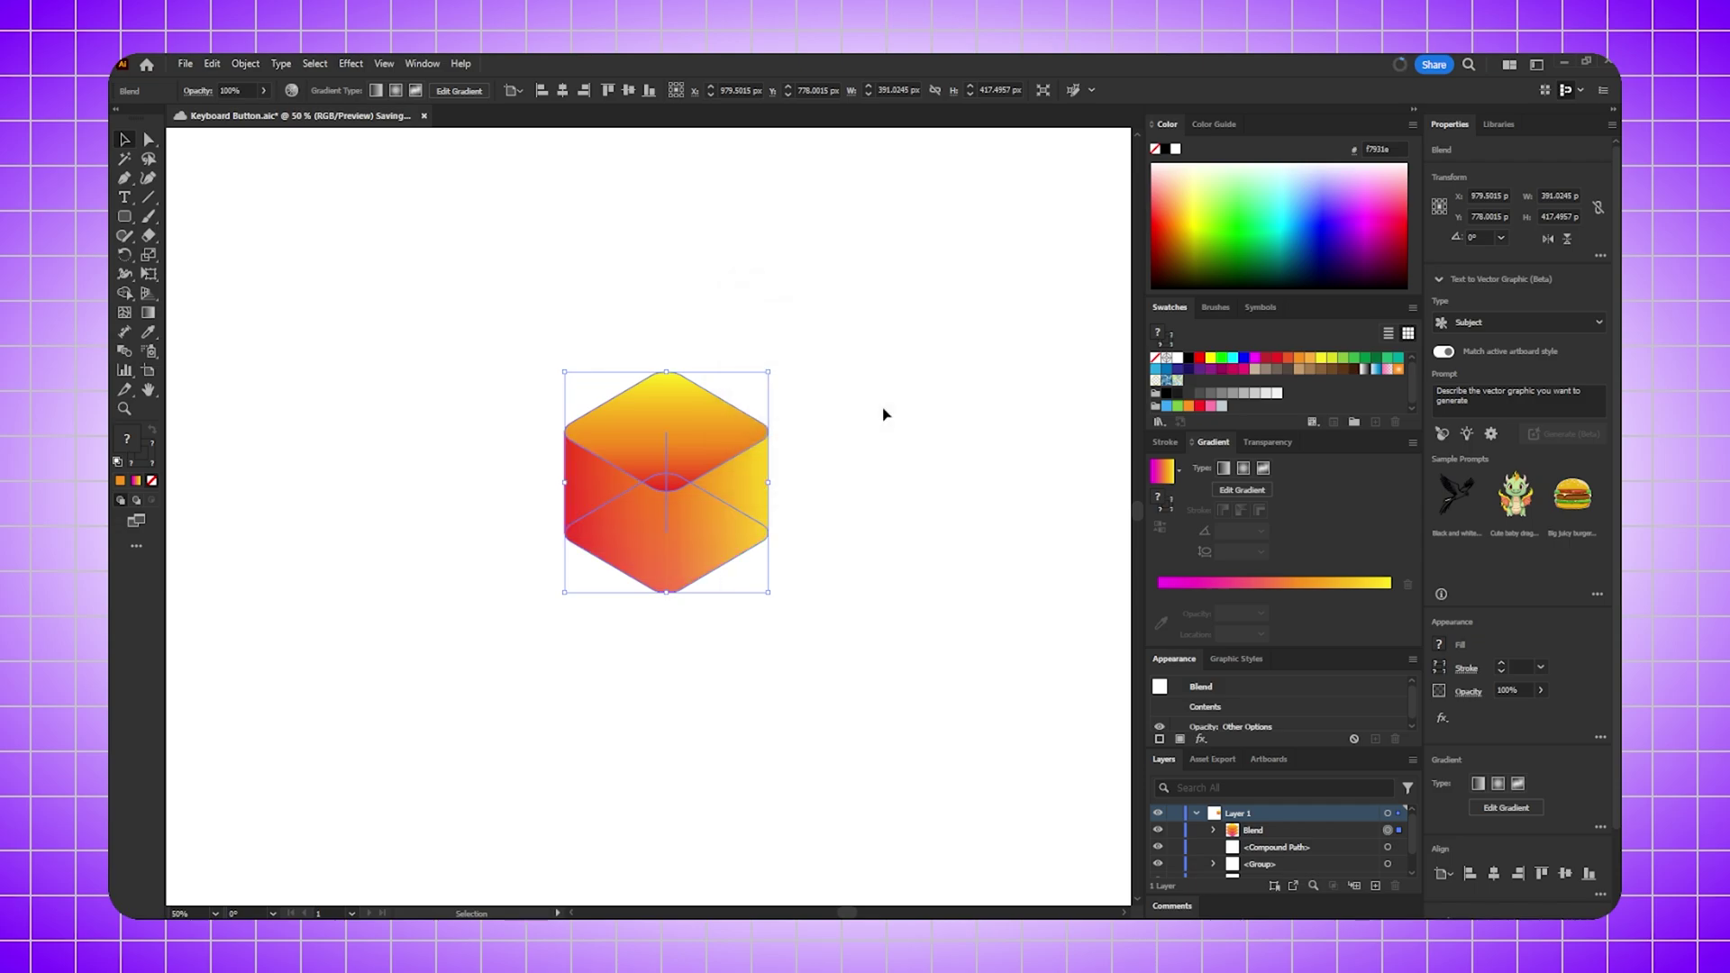
# - Drag the keycap's bottom anchor downward to lengthen its gradient sides
pyautogui.click(853, 476)
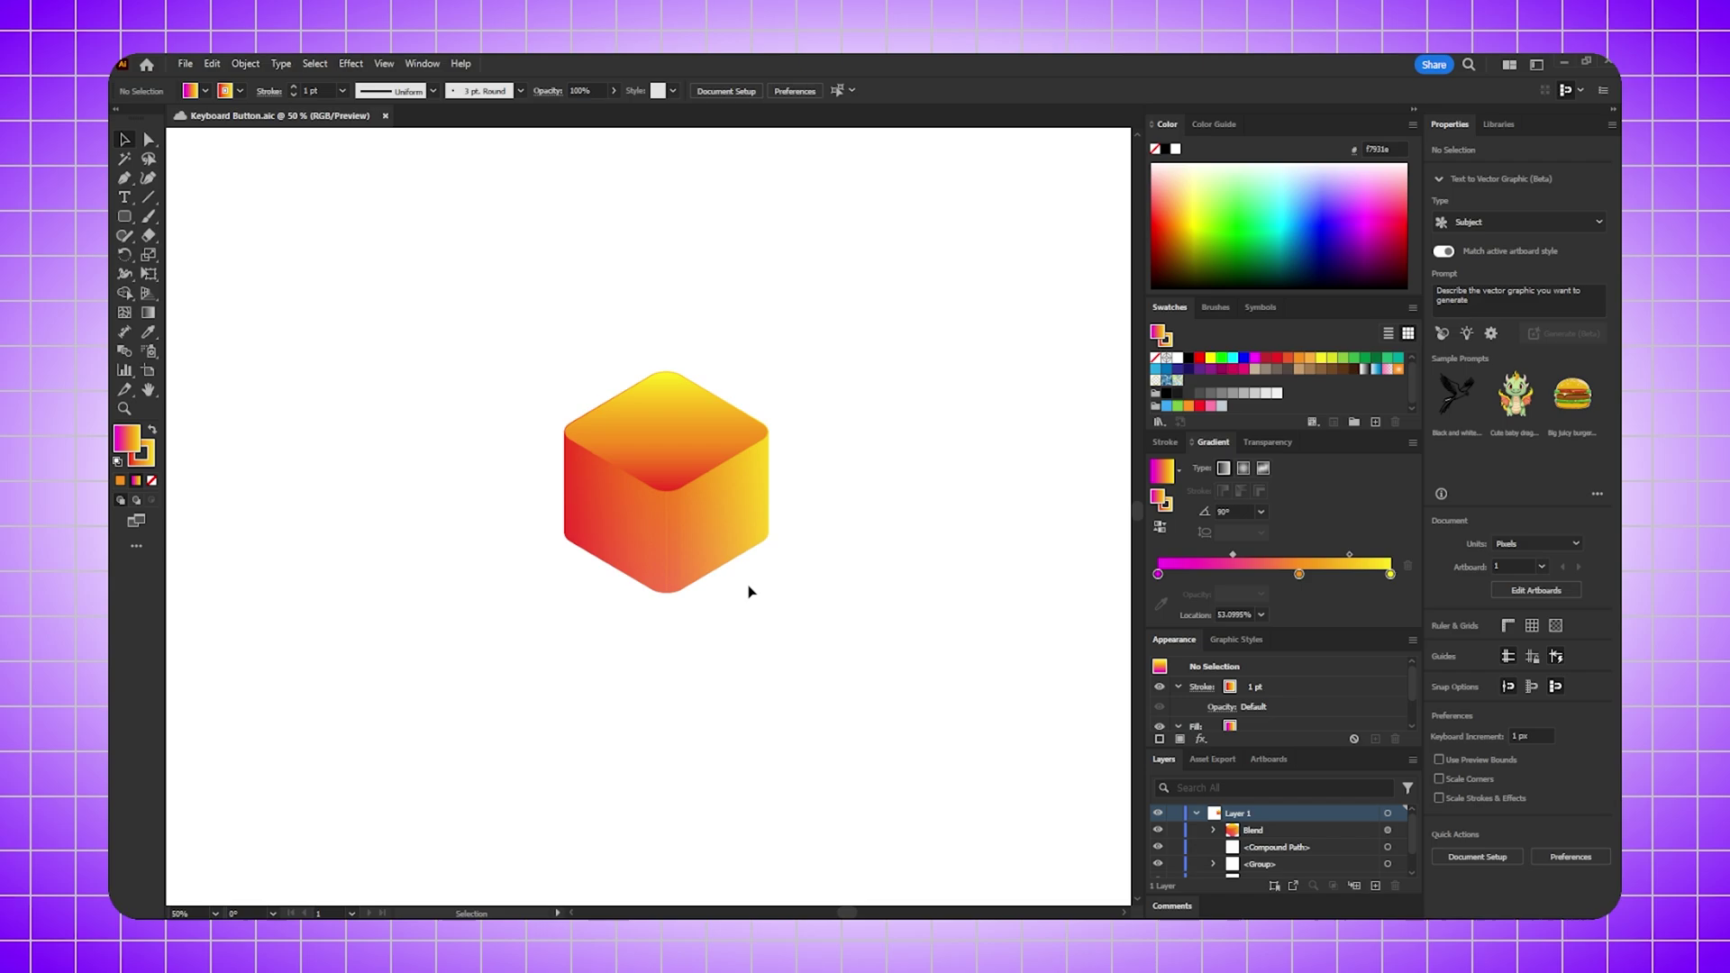
pyautogui.click(680, 573)
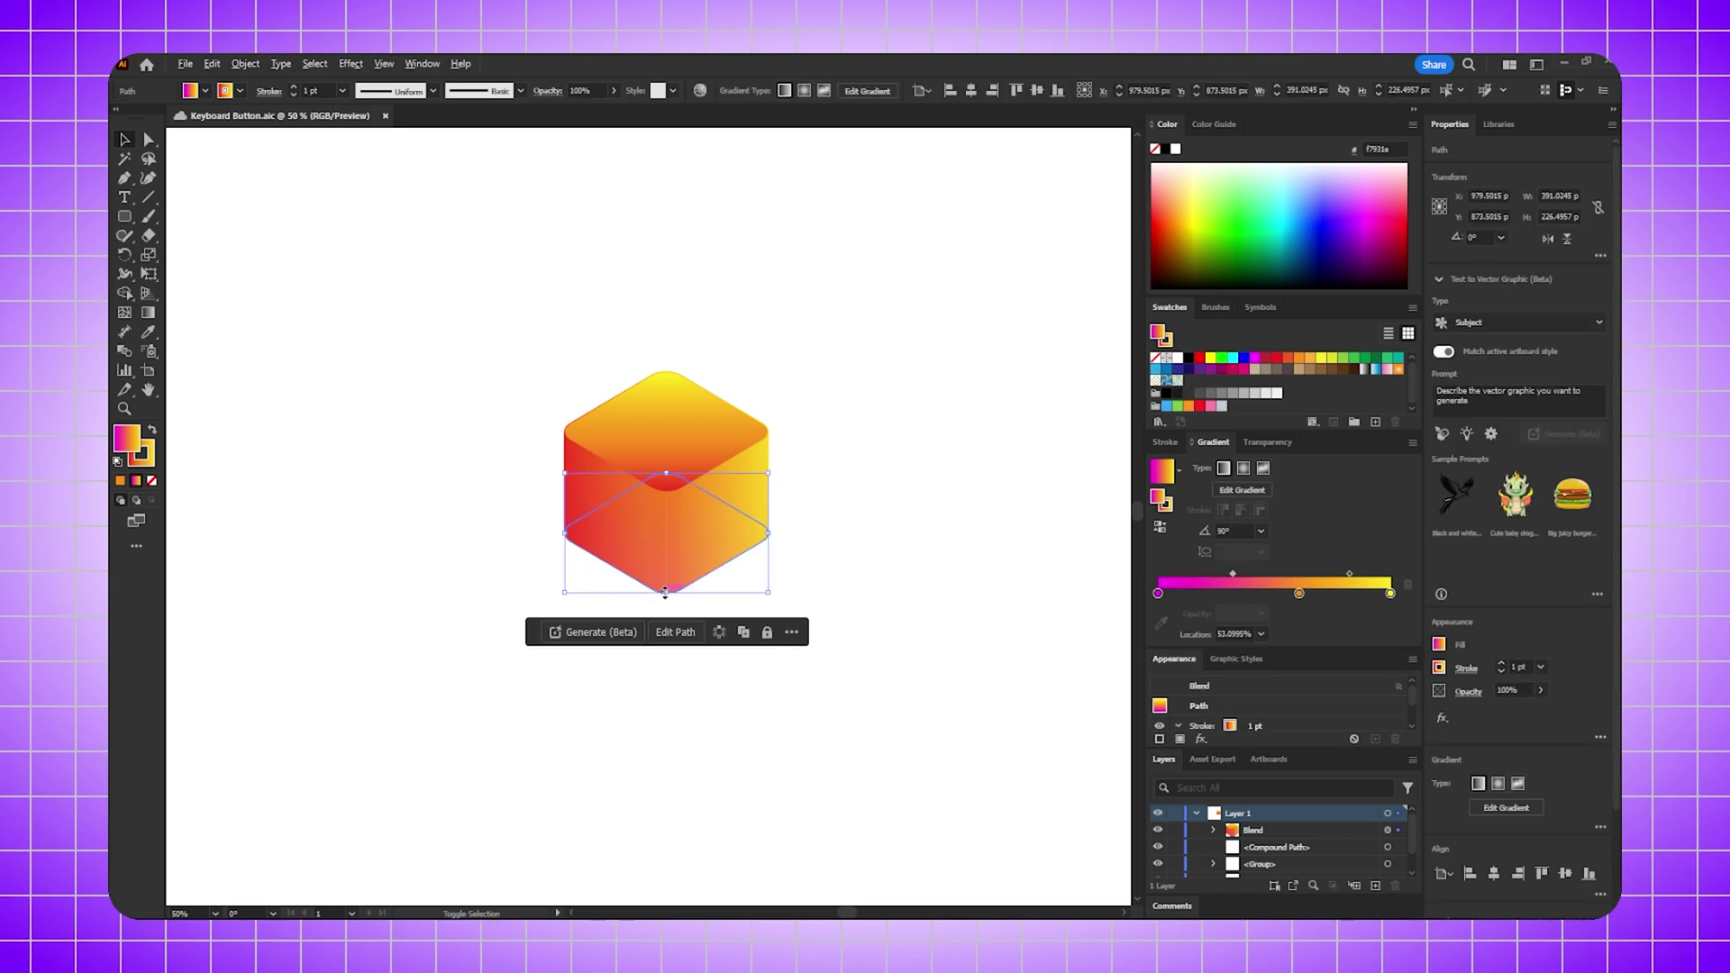
pyautogui.moveTo(666, 595); pyautogui.dragTo(667, 616)
pyautogui.click(839, 422)
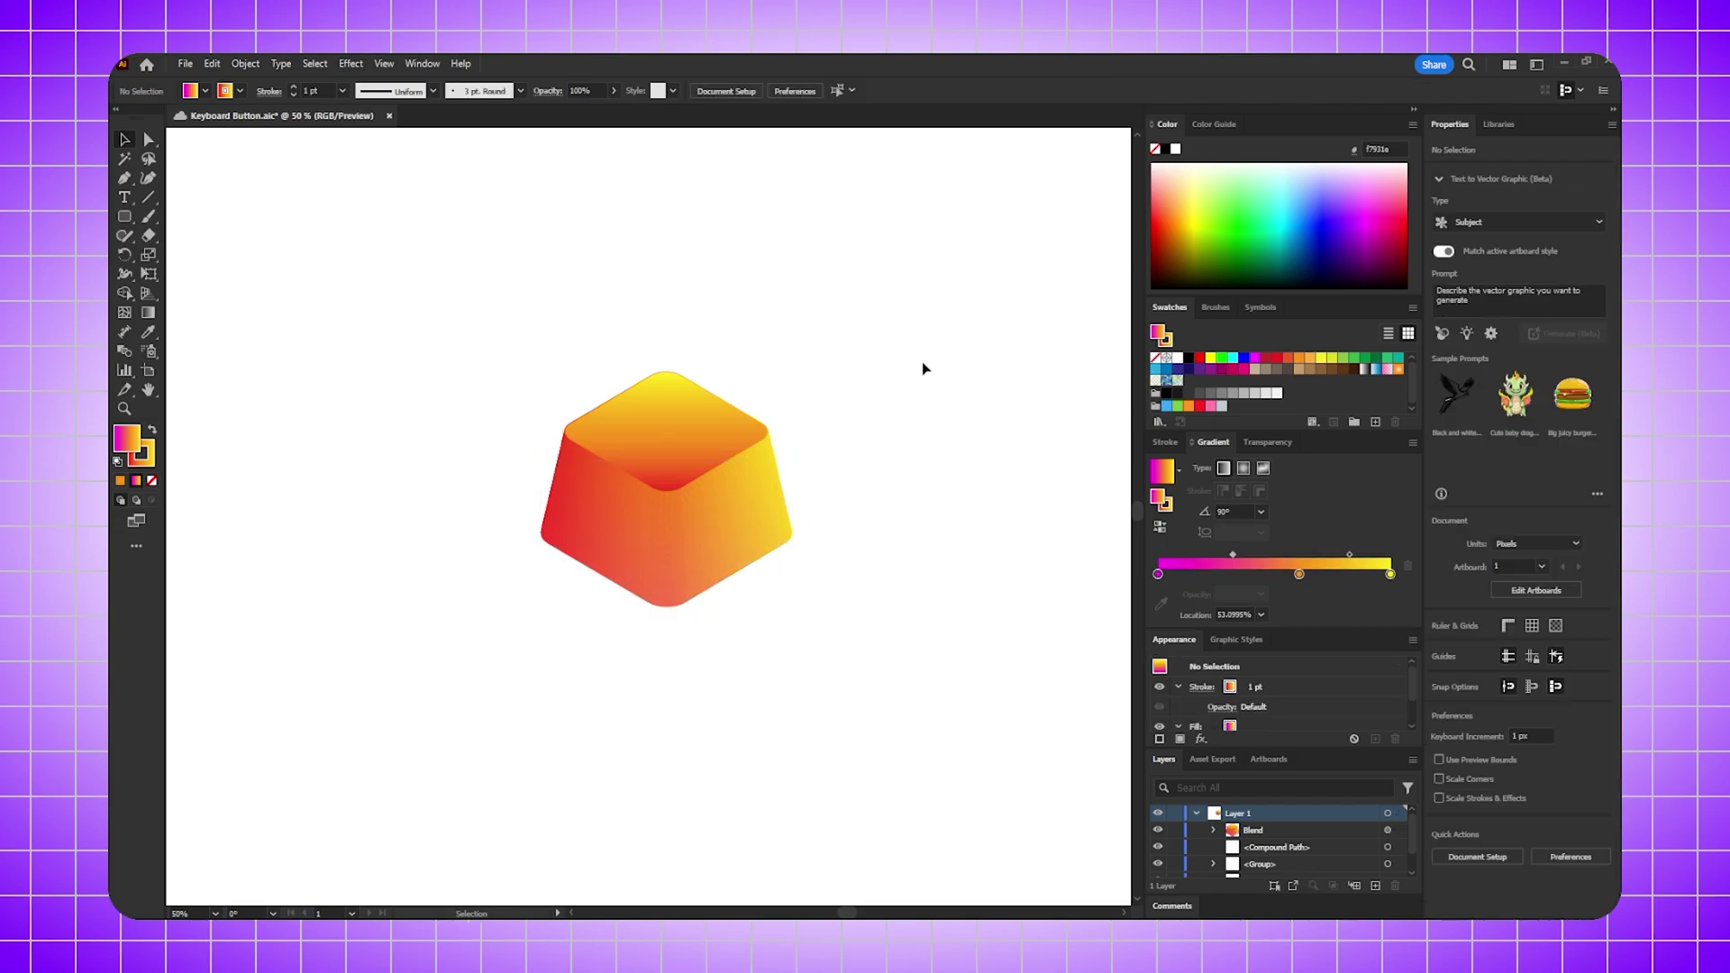
pyautogui.press('space')
pyautogui.moveTo(917, 331)
pyautogui.mouseDown()
pyautogui.moveTo(937, 313)
pyautogui.moveTo(921, 309)
pyautogui.mouseUp()
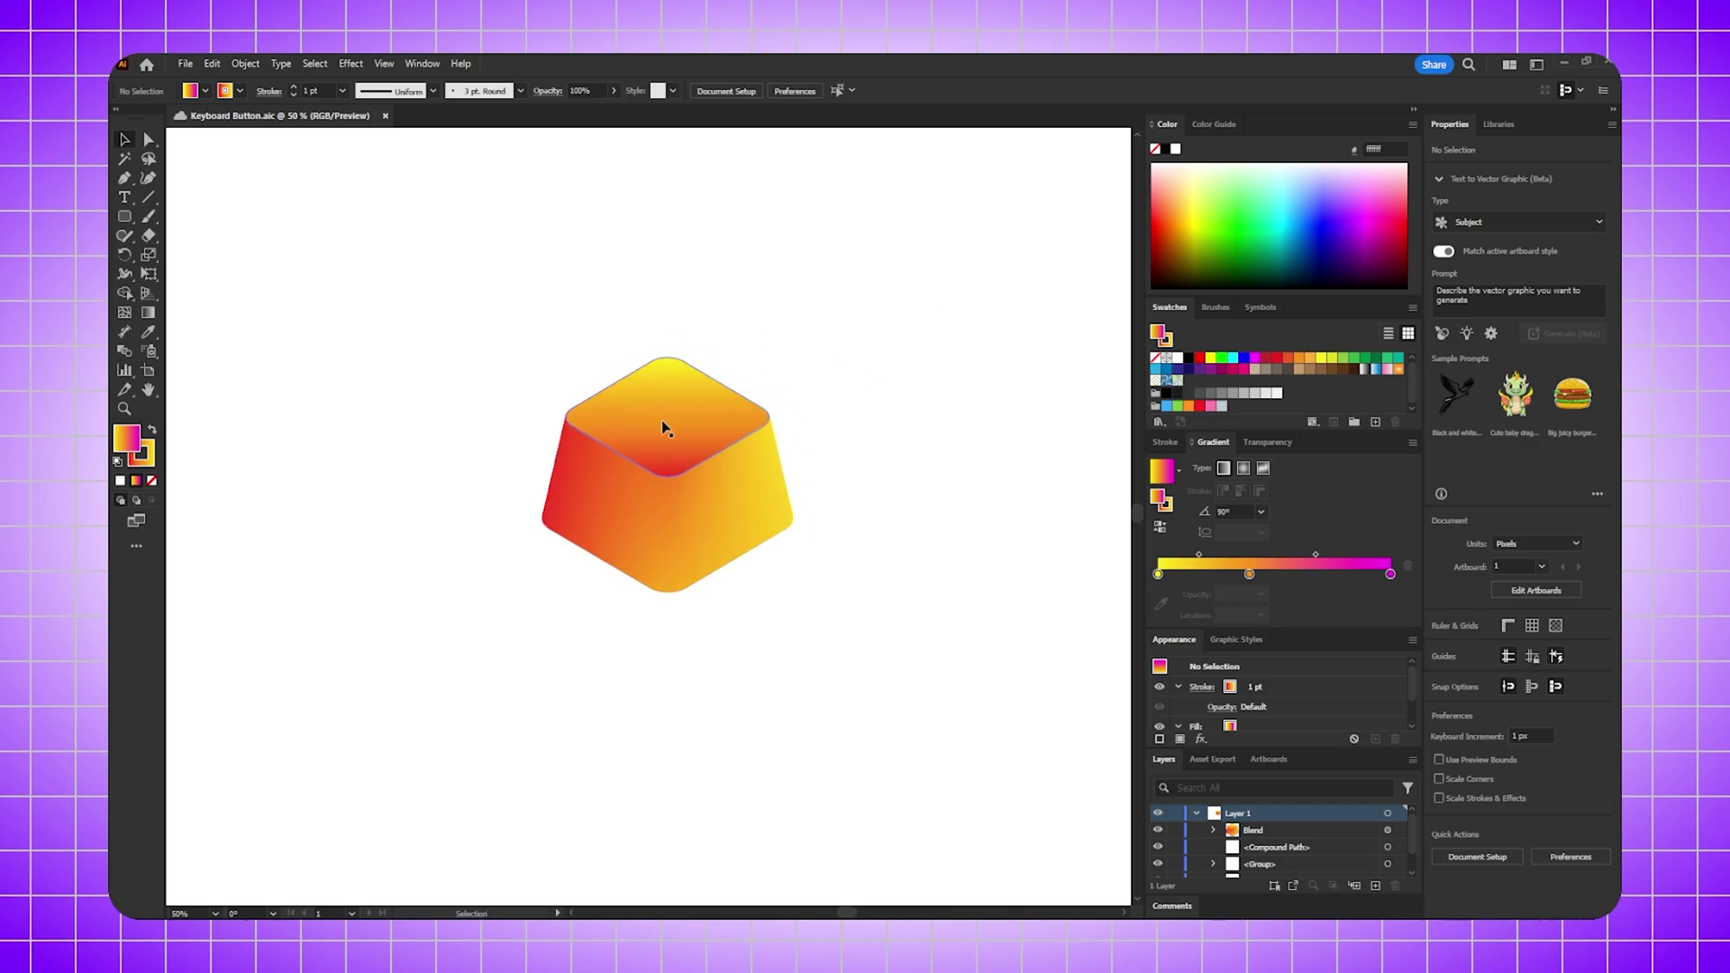
# - Option-drag a copy of the command symbol onto the keycap's top face
pyautogui.hotkey('ctrl', '-')
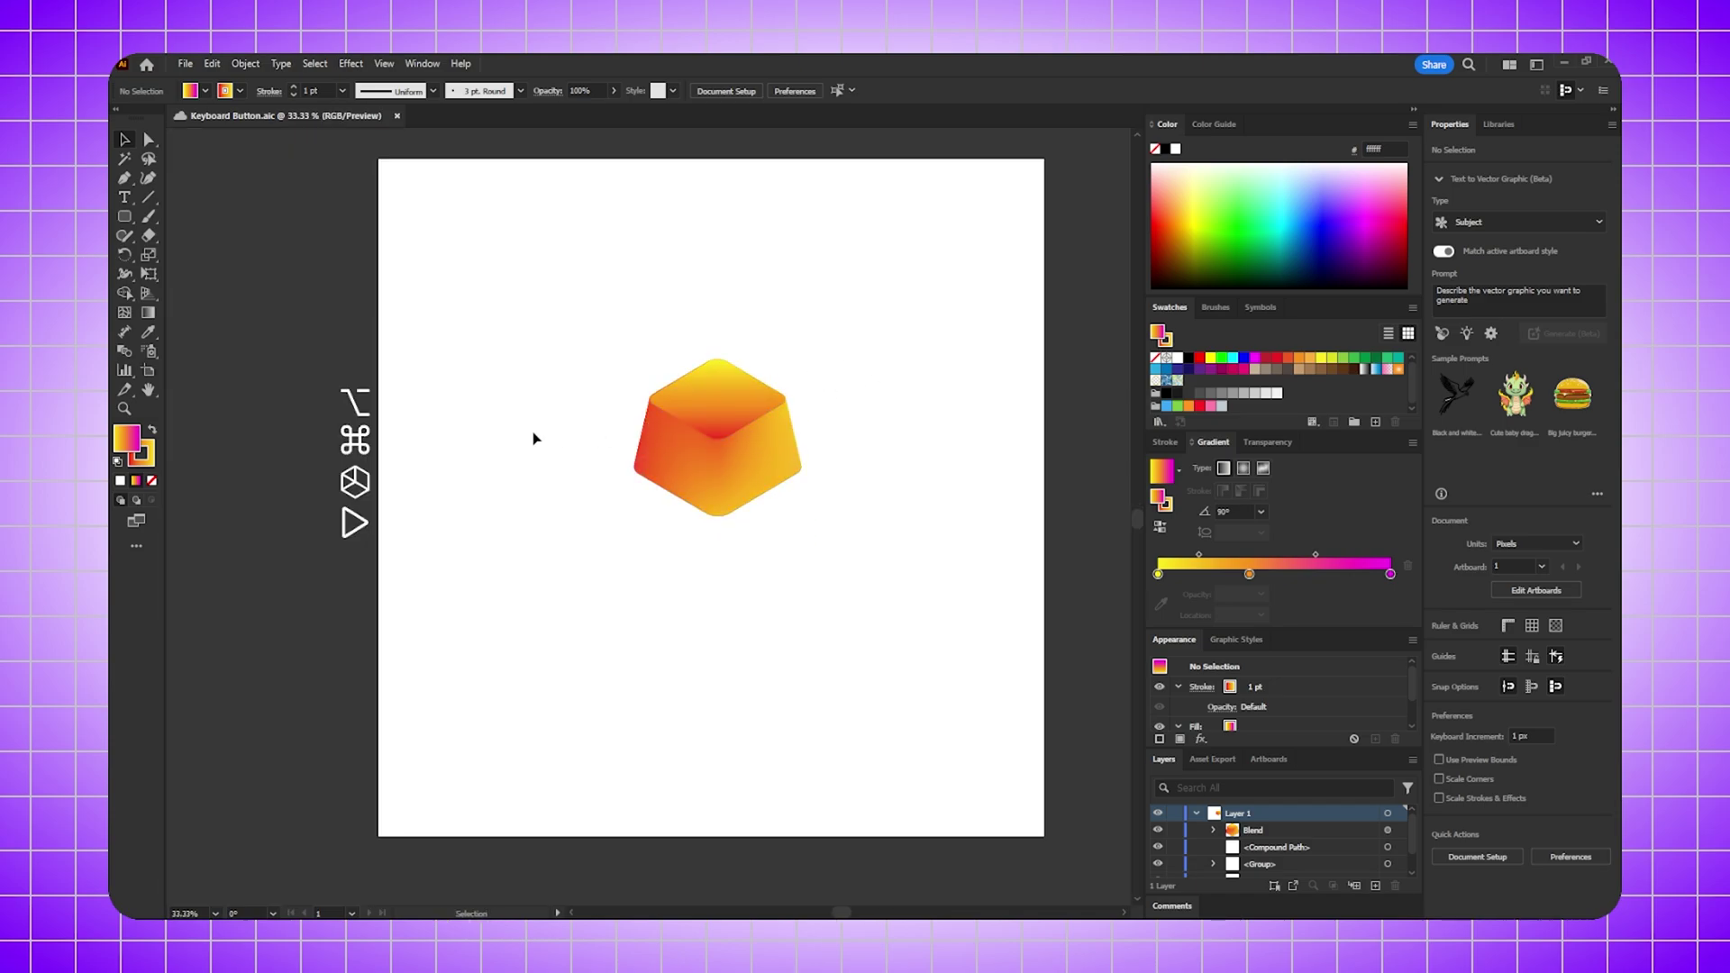
pyautogui.click(359, 440)
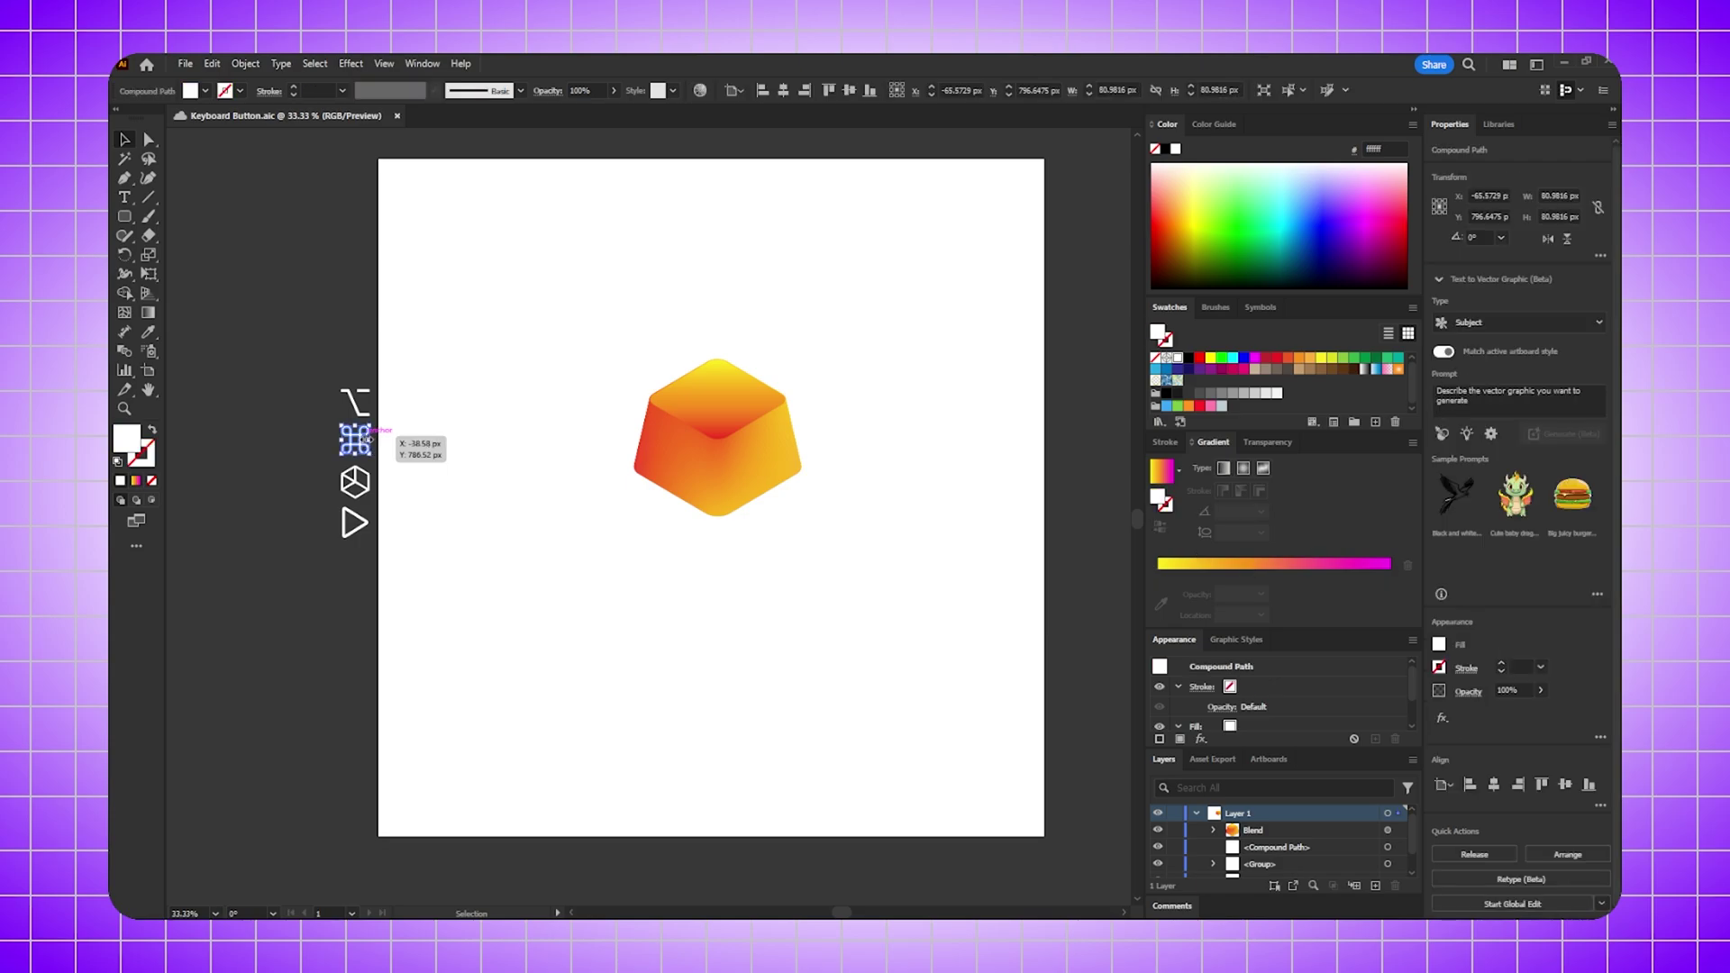
pyautogui.moveTo(360, 441)
pyautogui.mouseDown()
pyautogui.moveTo(625, 395)
pyautogui.moveTo(716, 399)
pyautogui.mouseUp()
pyautogui.hotkey('ctrl', '1')
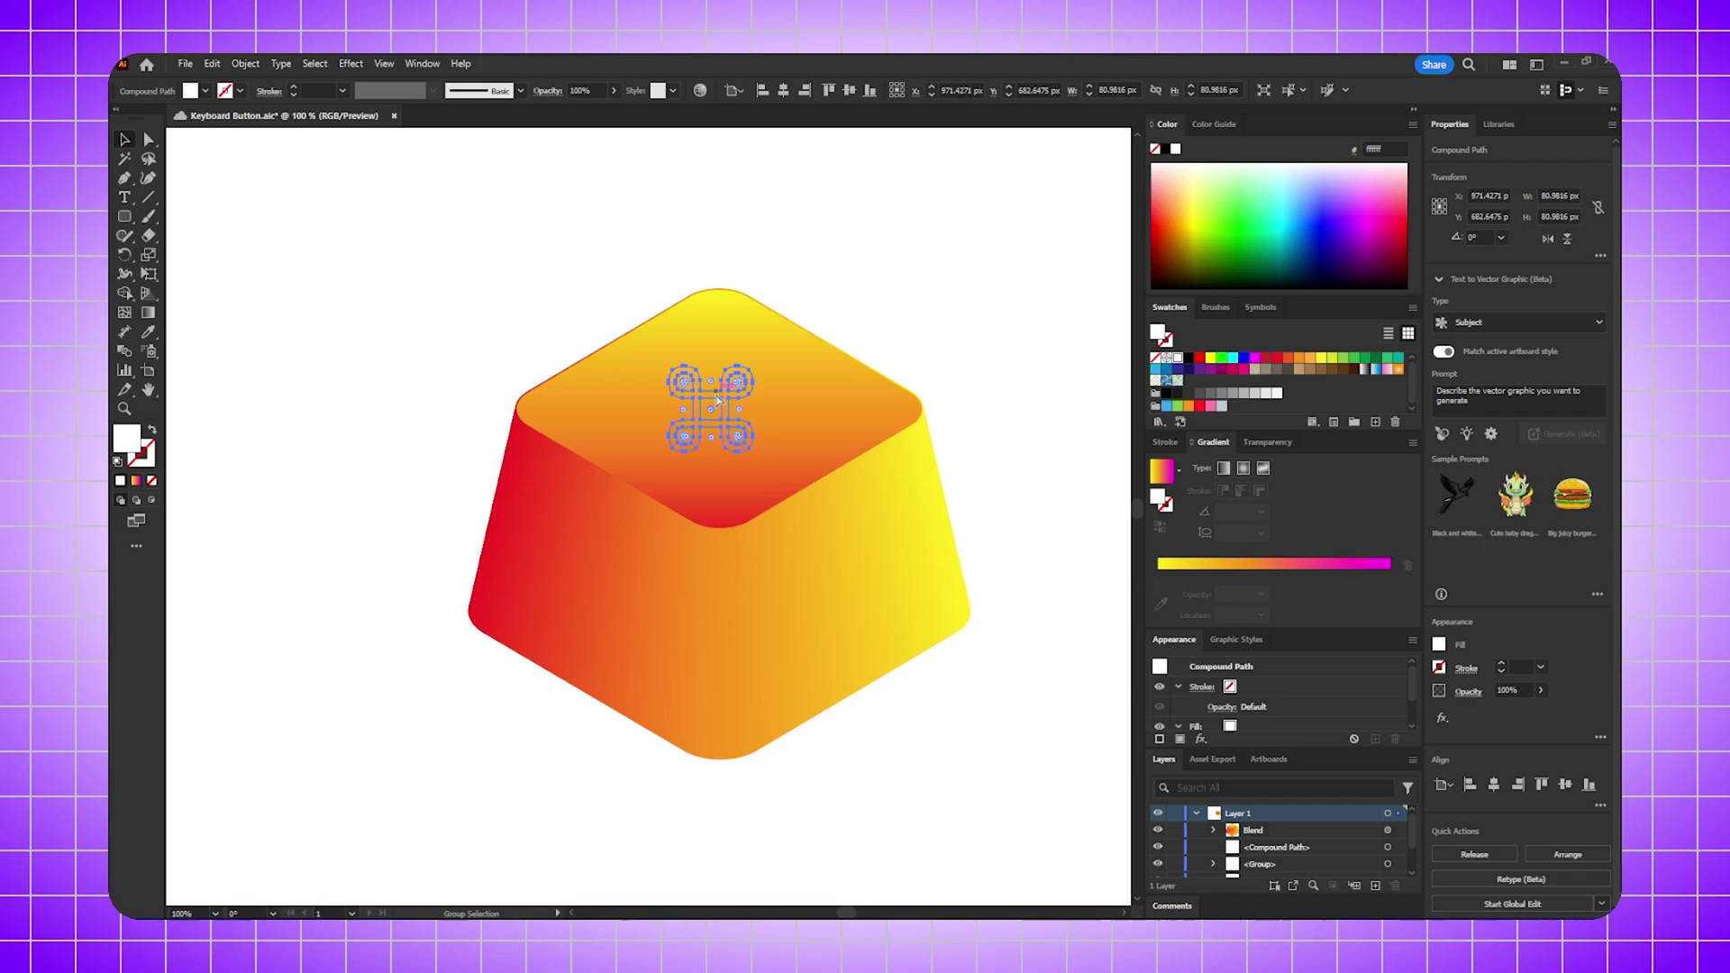
pyautogui.hscroll(2, 717, 398)
# - Bring the command symbol copy in front of the keycap body with Arrange > Bring to Front
pyautogui.rightClick(662, 415)
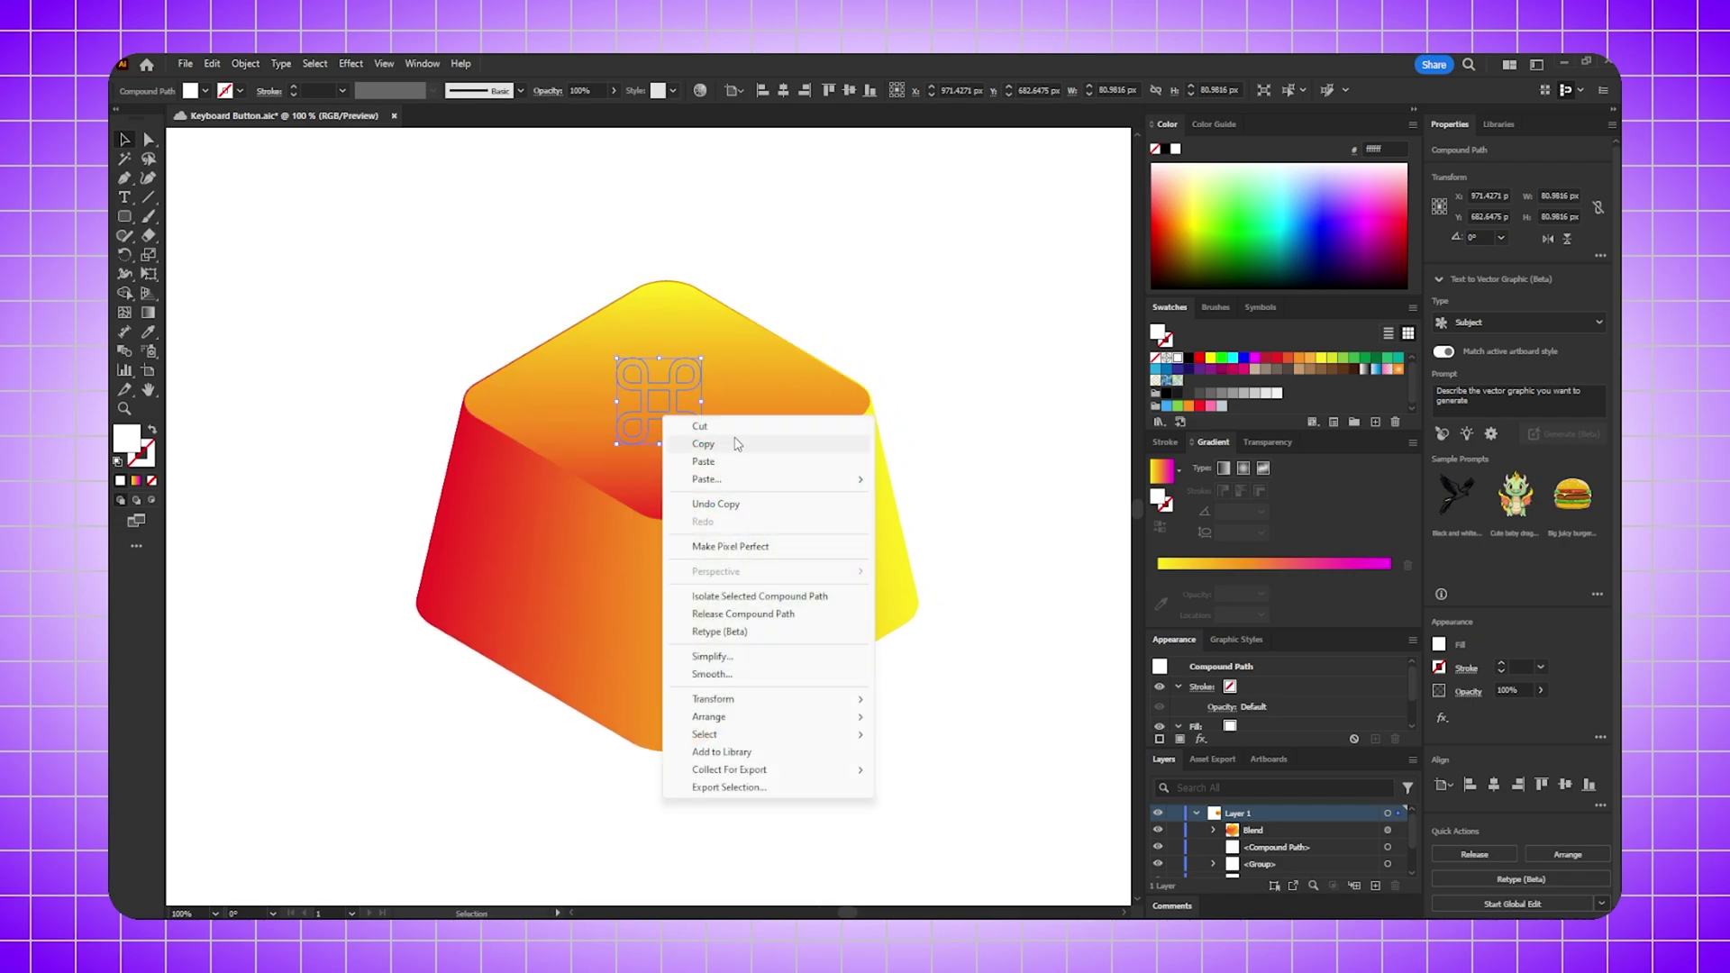
pyautogui.moveTo(709, 717)
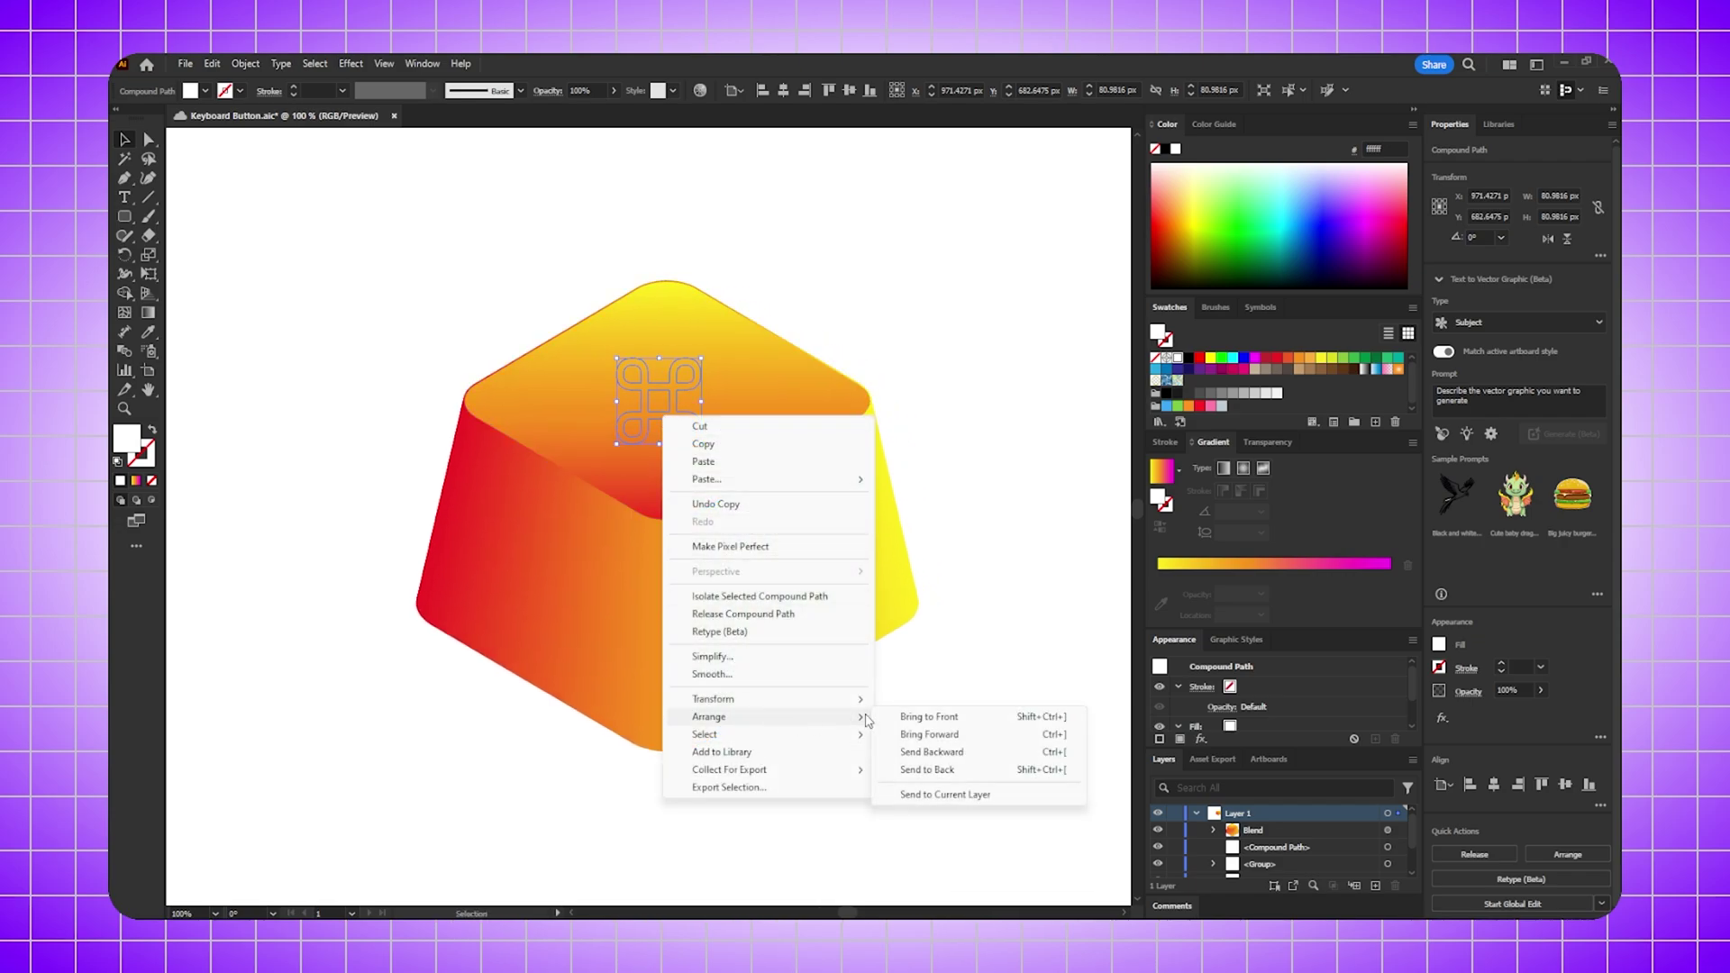
pyautogui.click(927, 717)
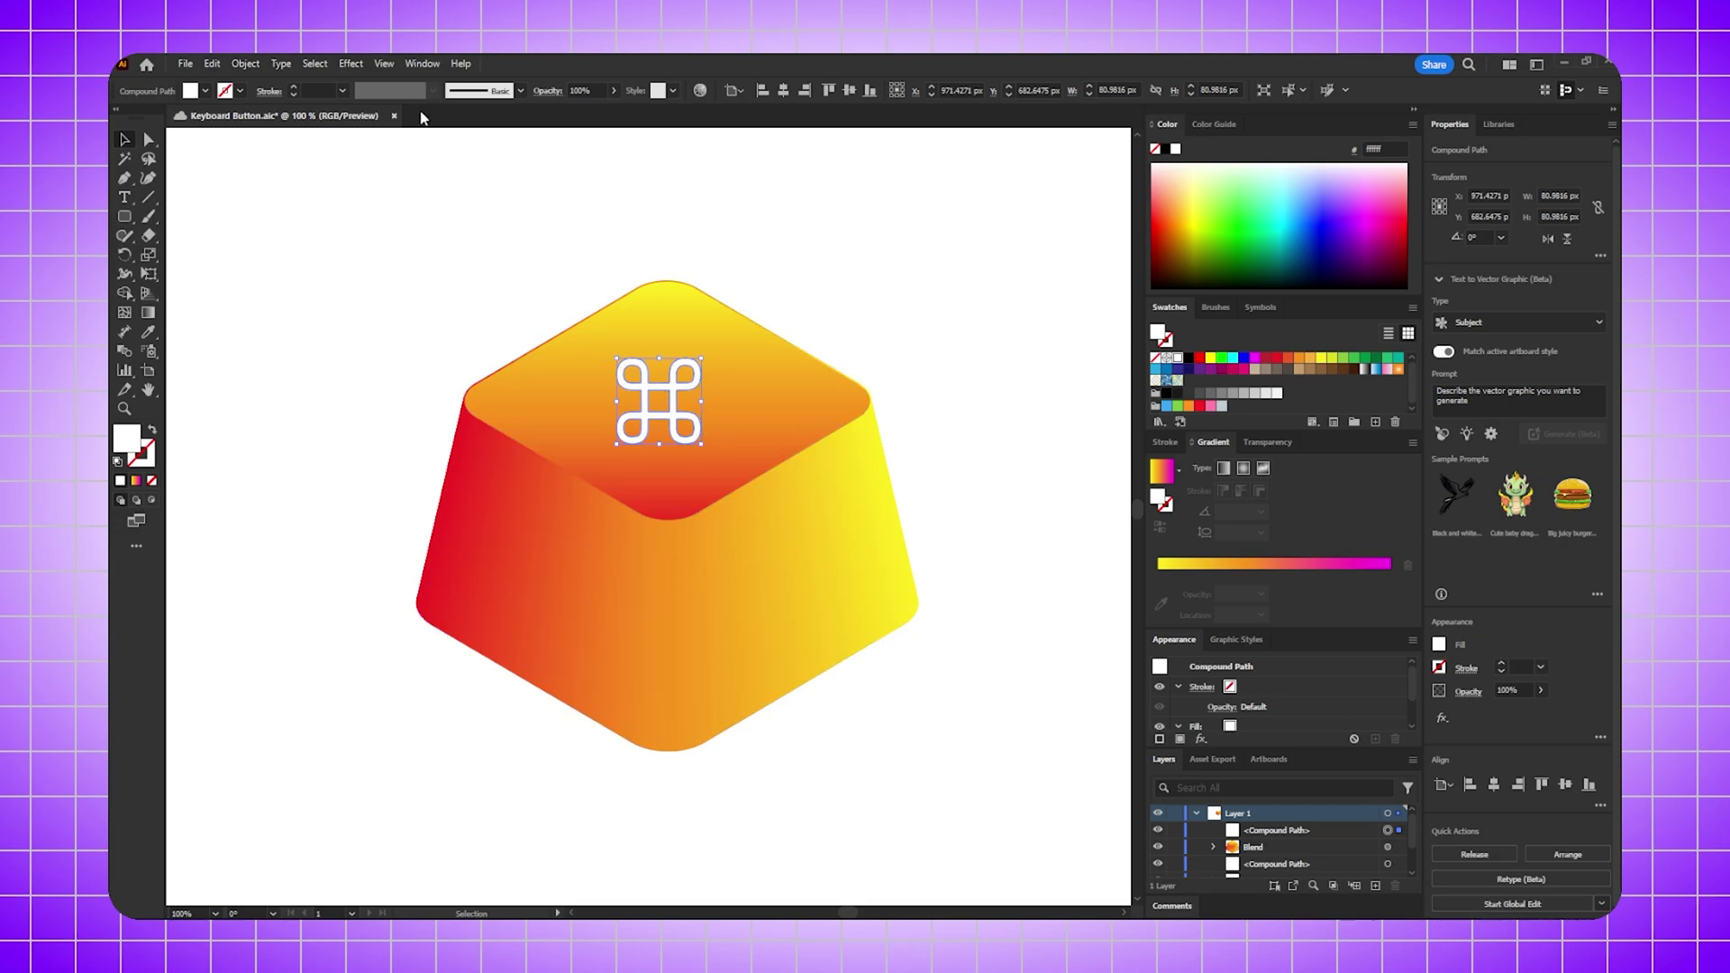
pyautogui.click(351, 64)
pyautogui.moveTo(394, 155)
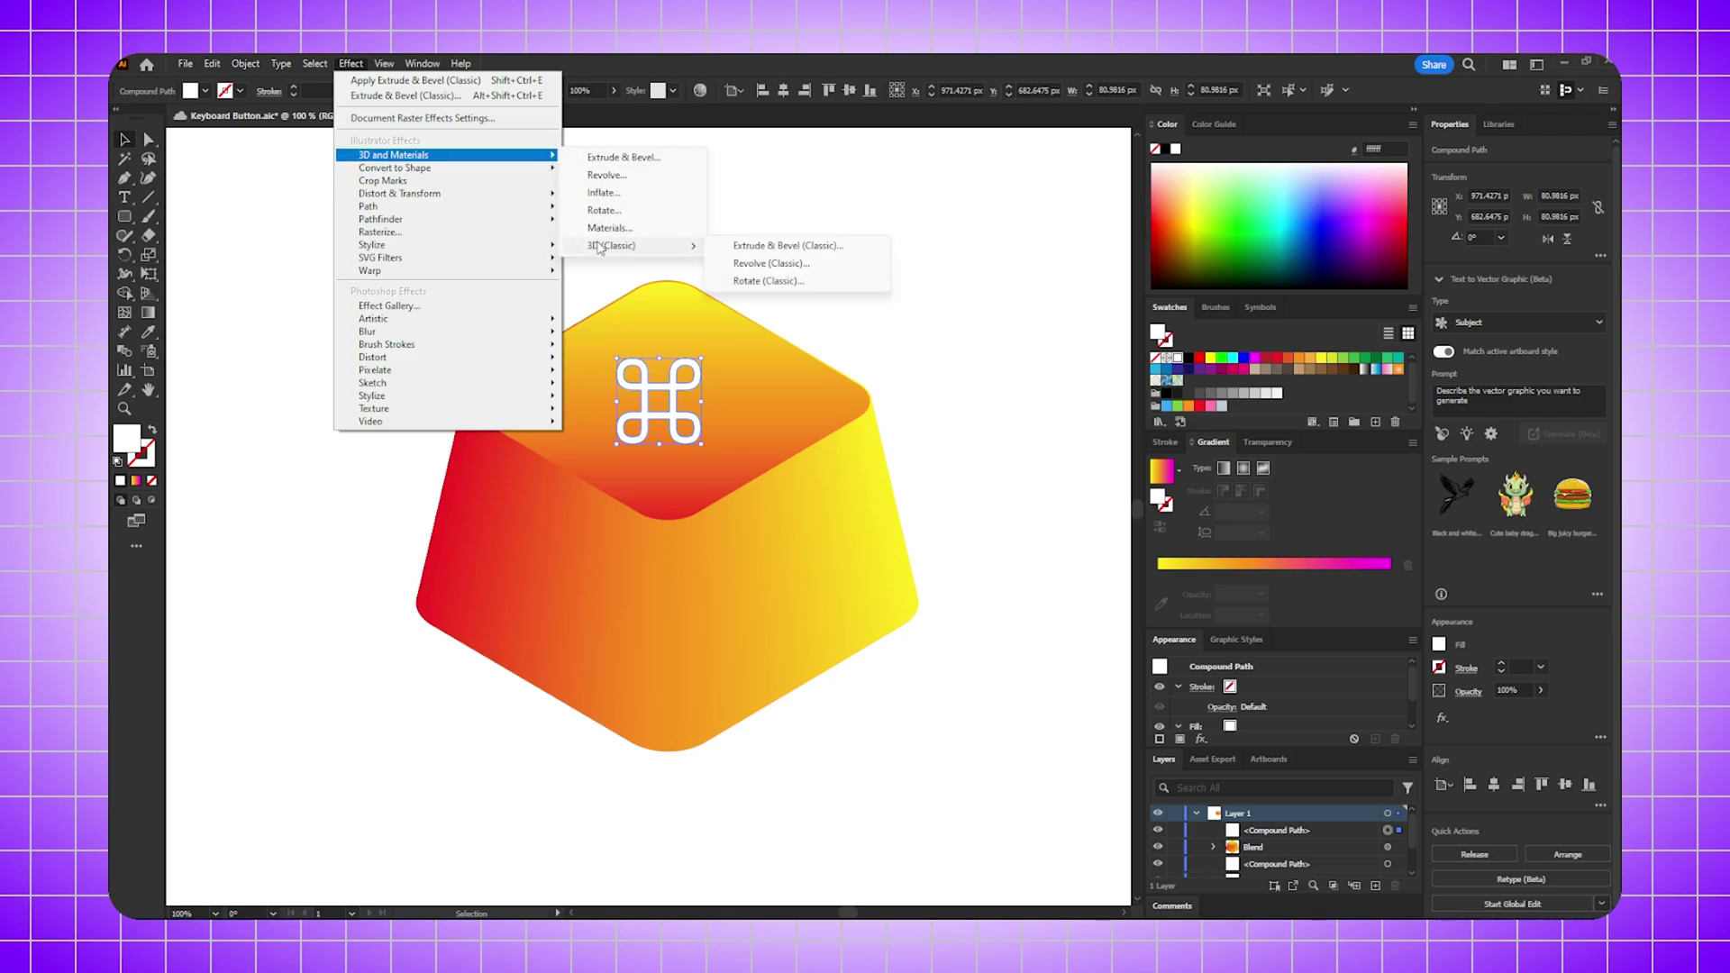
# - Apply a Classic Extrude & Bevel to the symbol with Isometric Top position and adjusted extrude depth
pyautogui.click(777, 253)
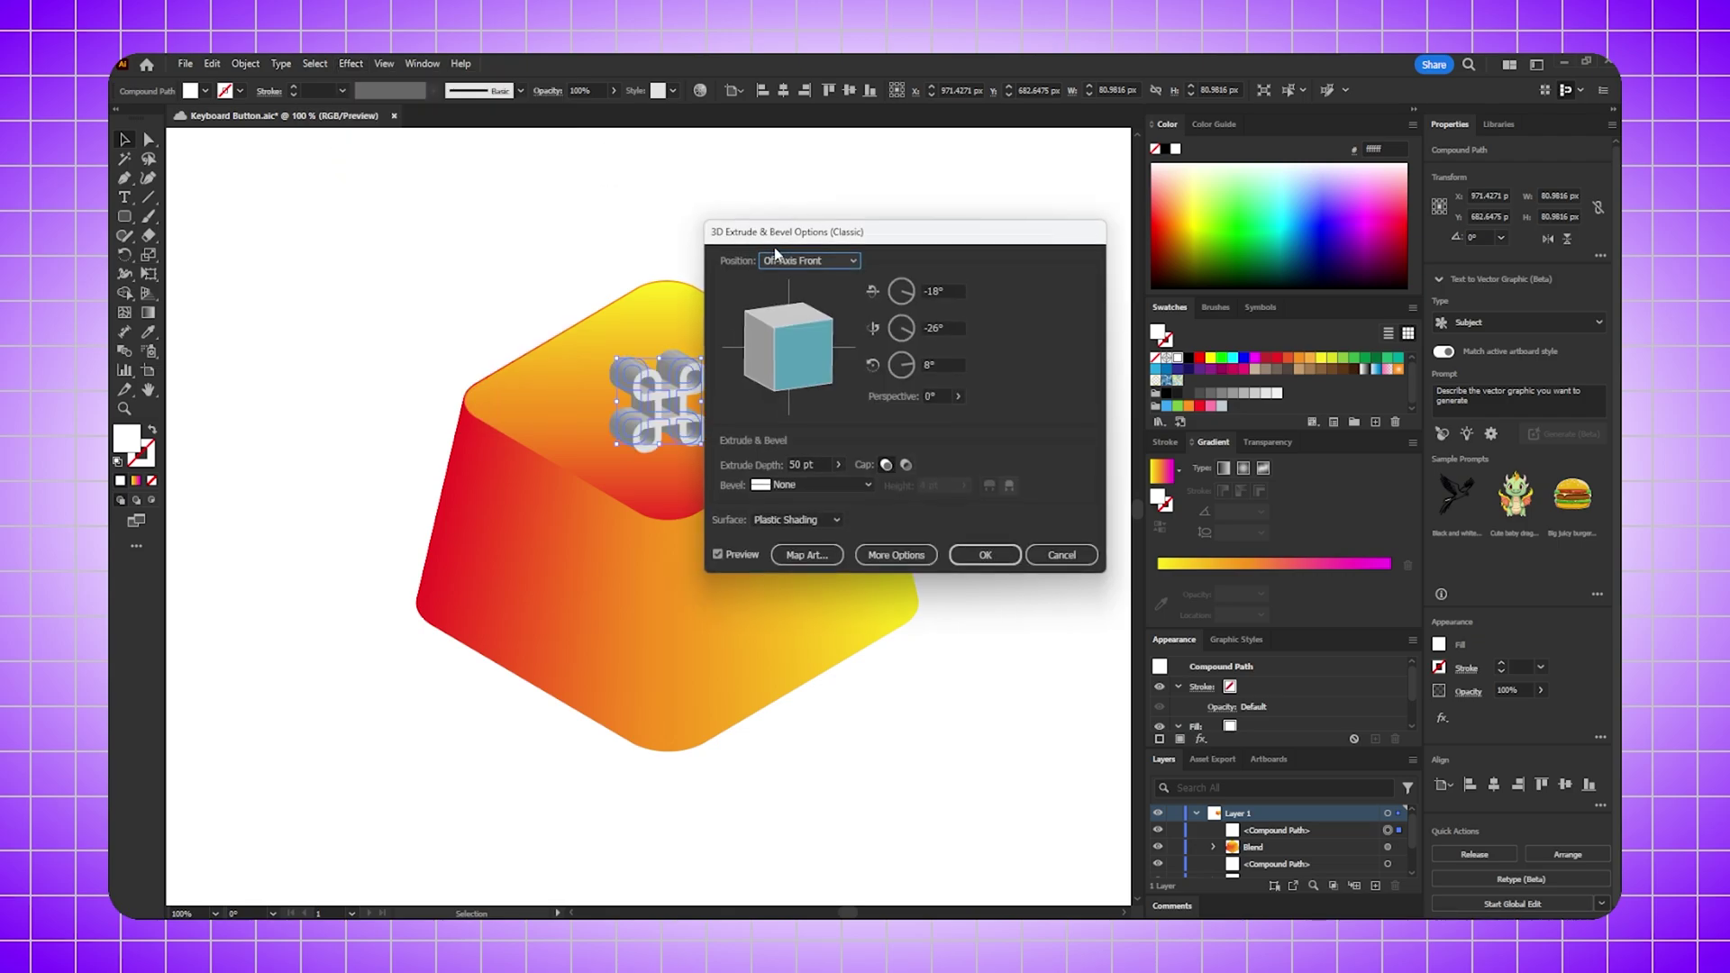
pyautogui.click(809, 262)
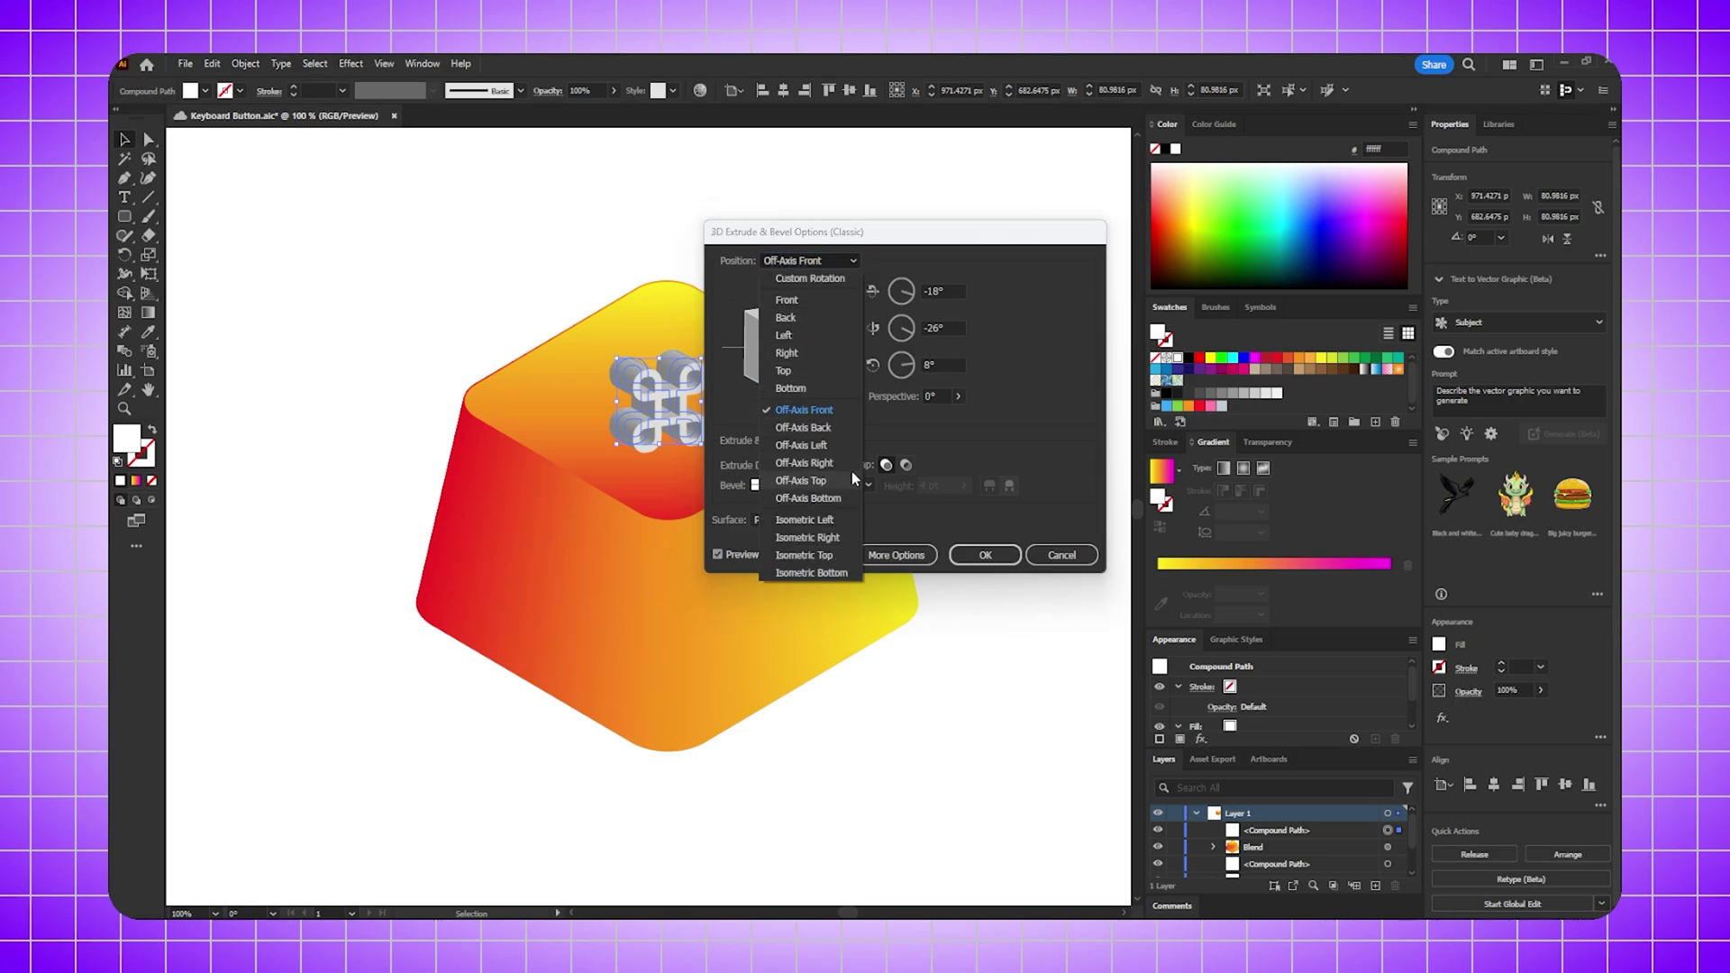
pyautogui.click(810, 558)
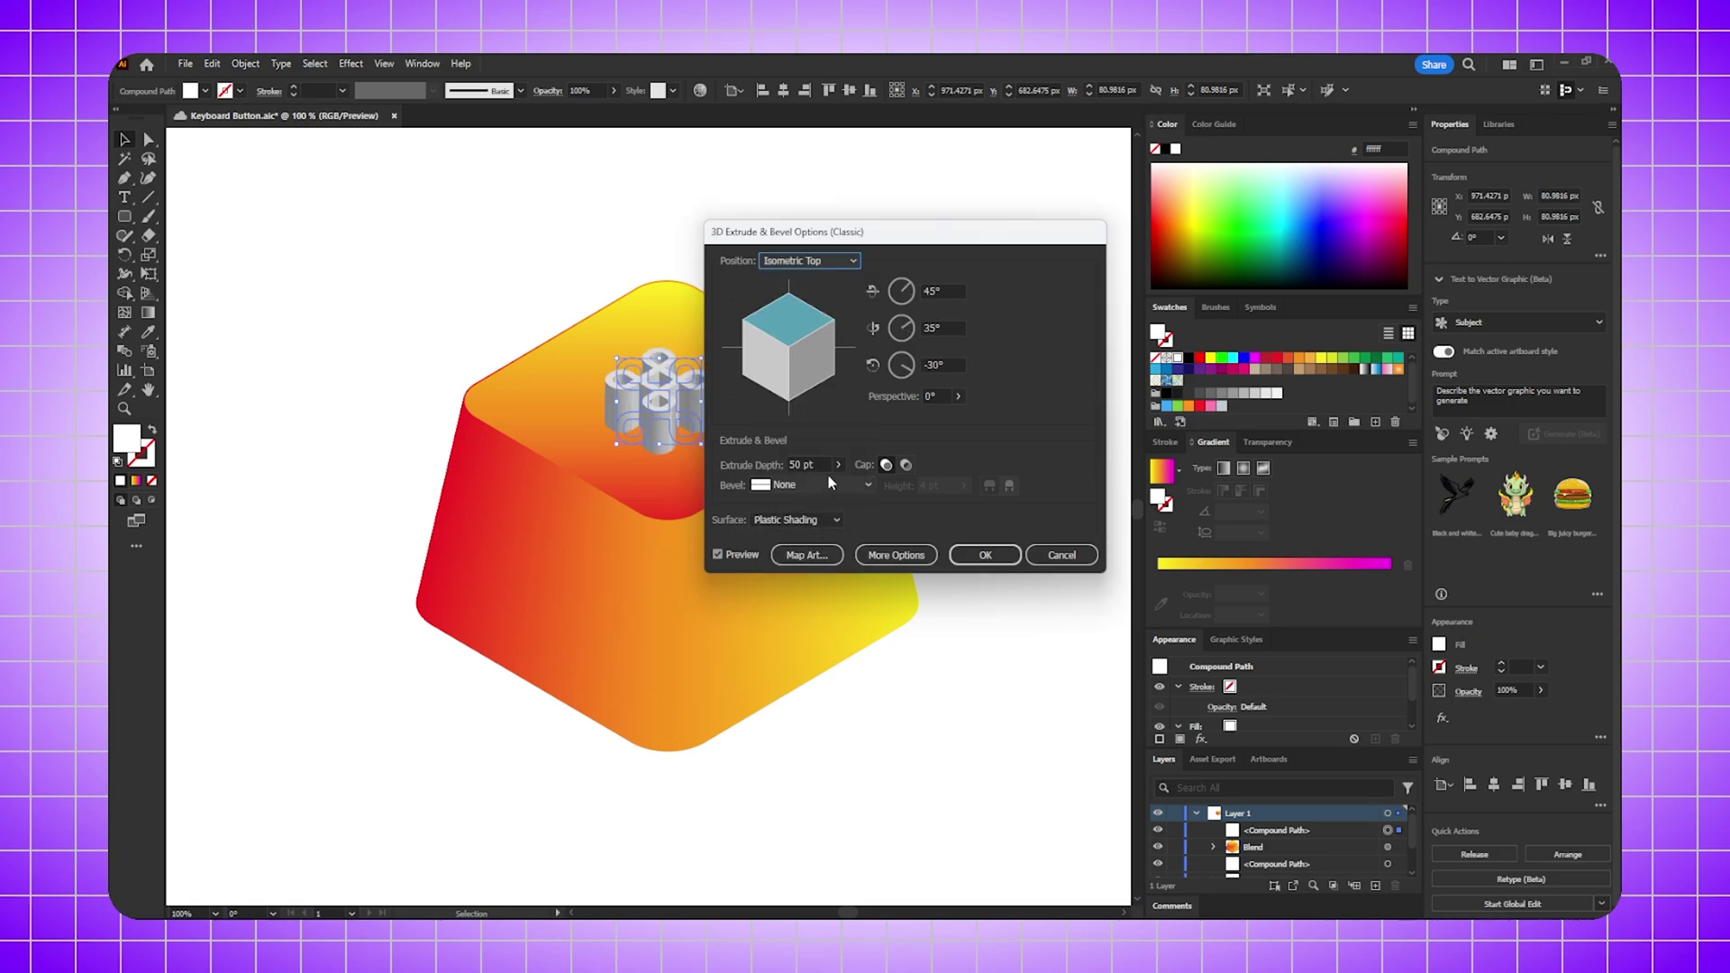
pyautogui.doubleClick(802, 465)
pyautogui.write('6')
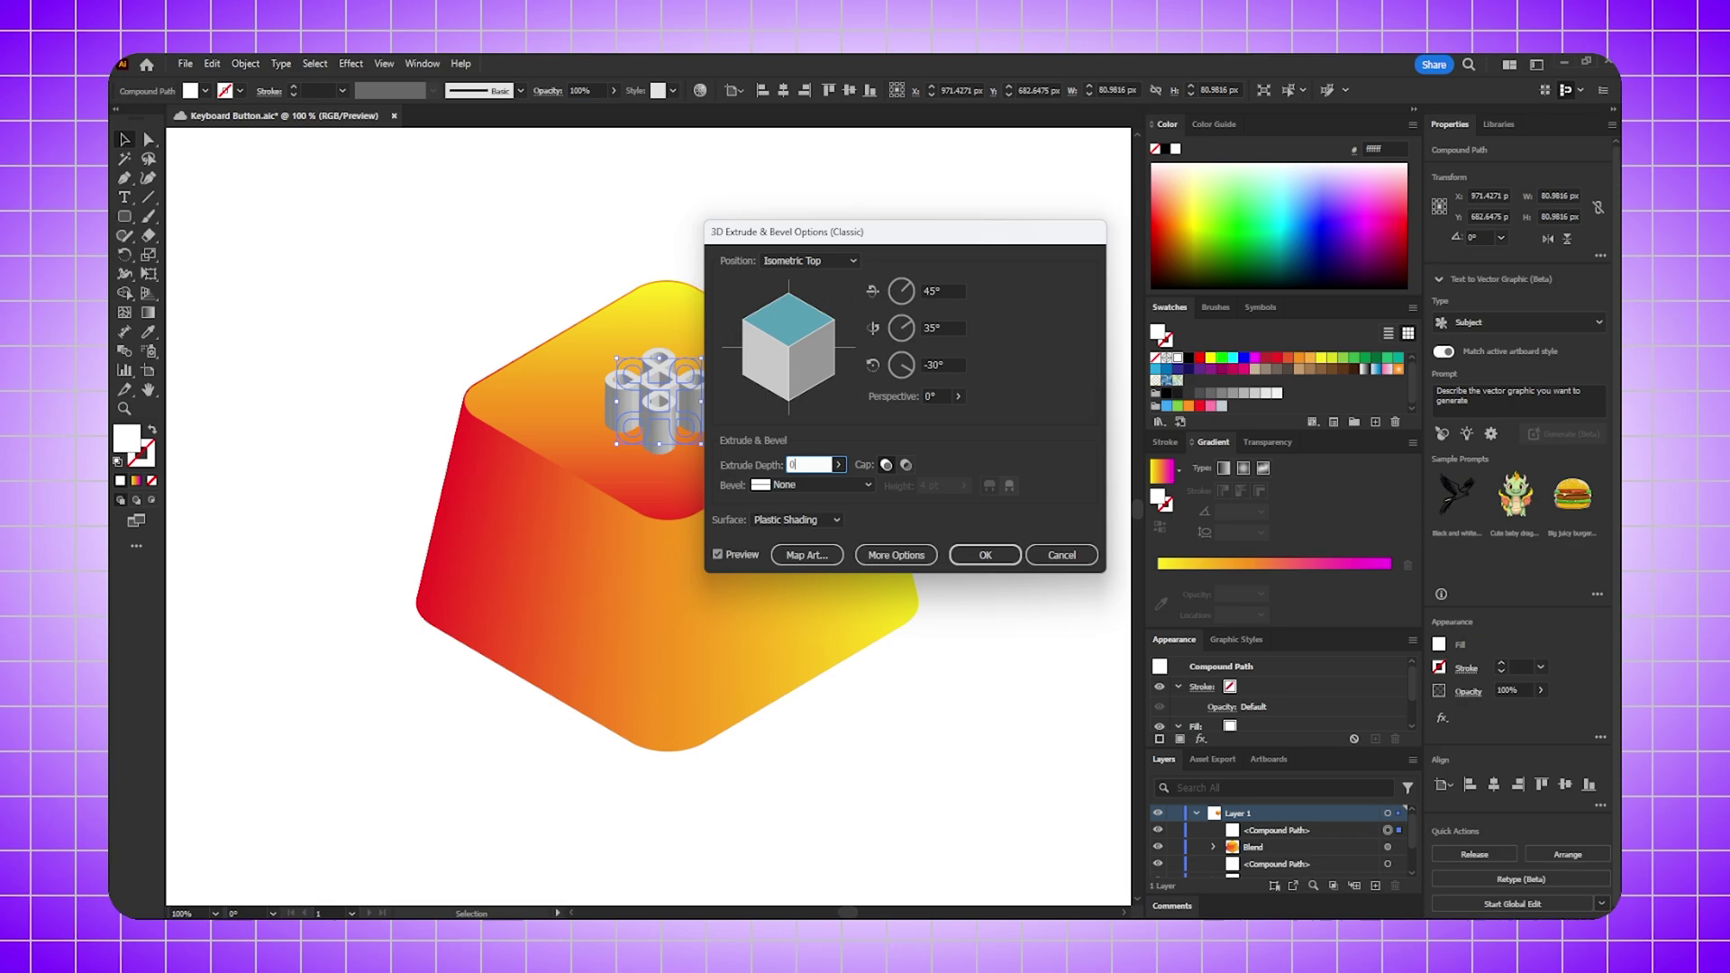
pyautogui.click(984, 554)
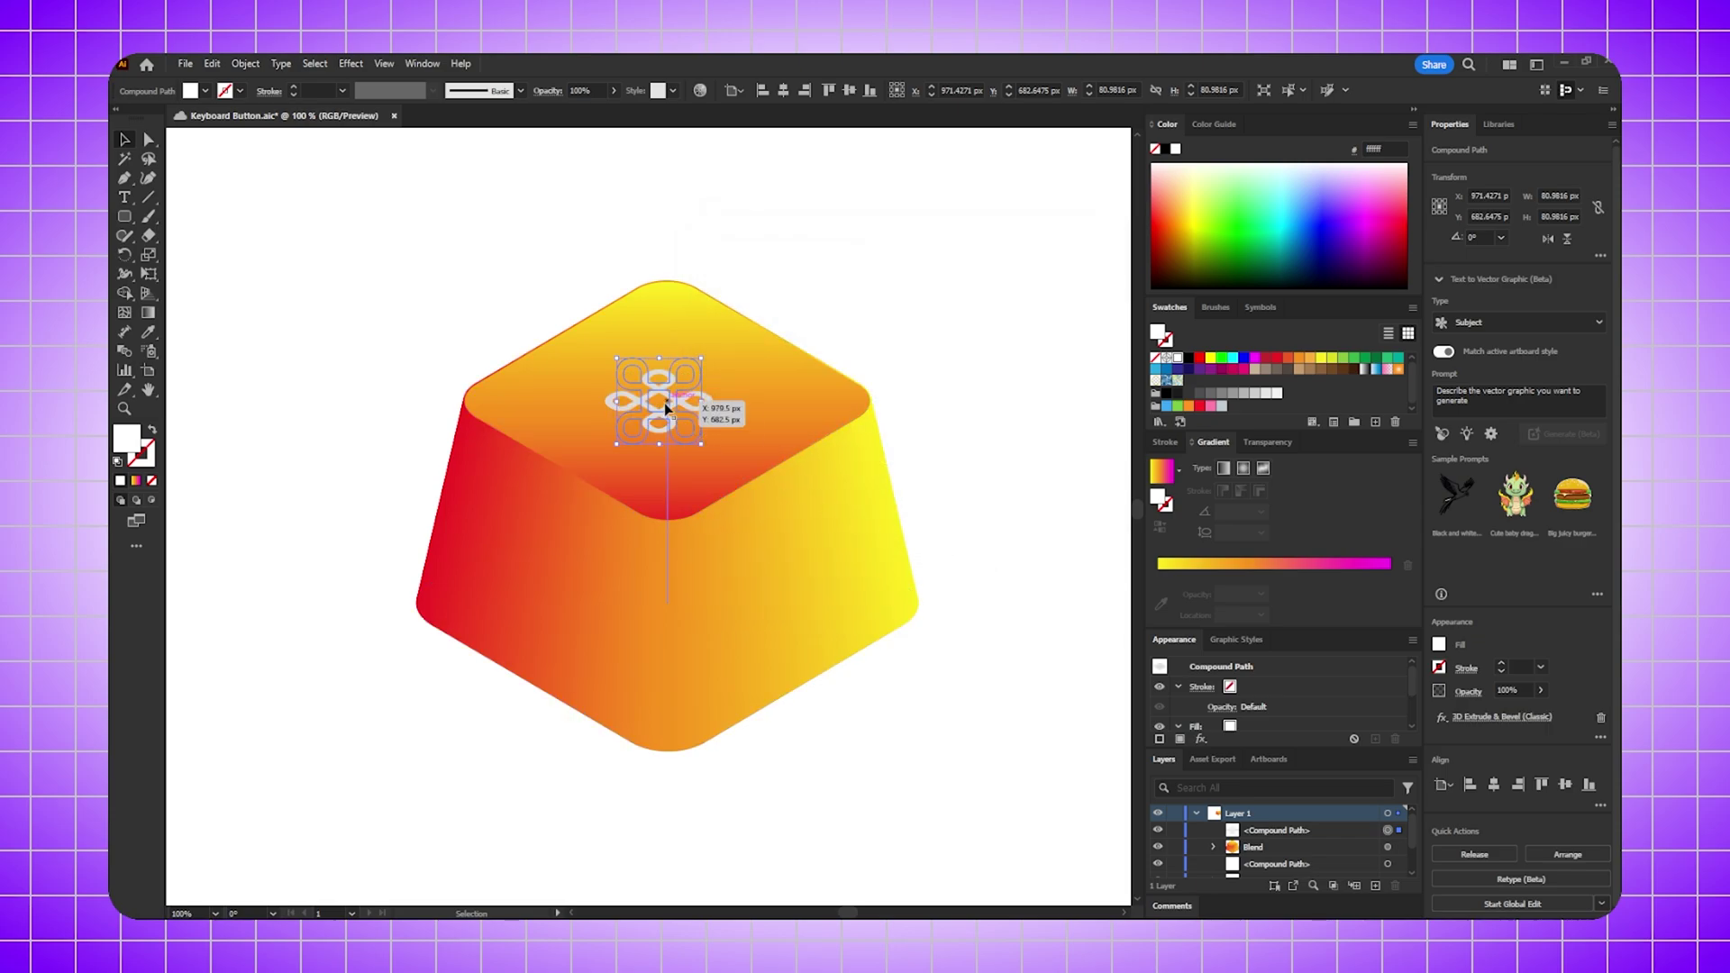
# - Reposition the isometric symbol on the keycap top, then deselect it
pyautogui.moveTo(664, 404); pyautogui.dragTo(703, 402)
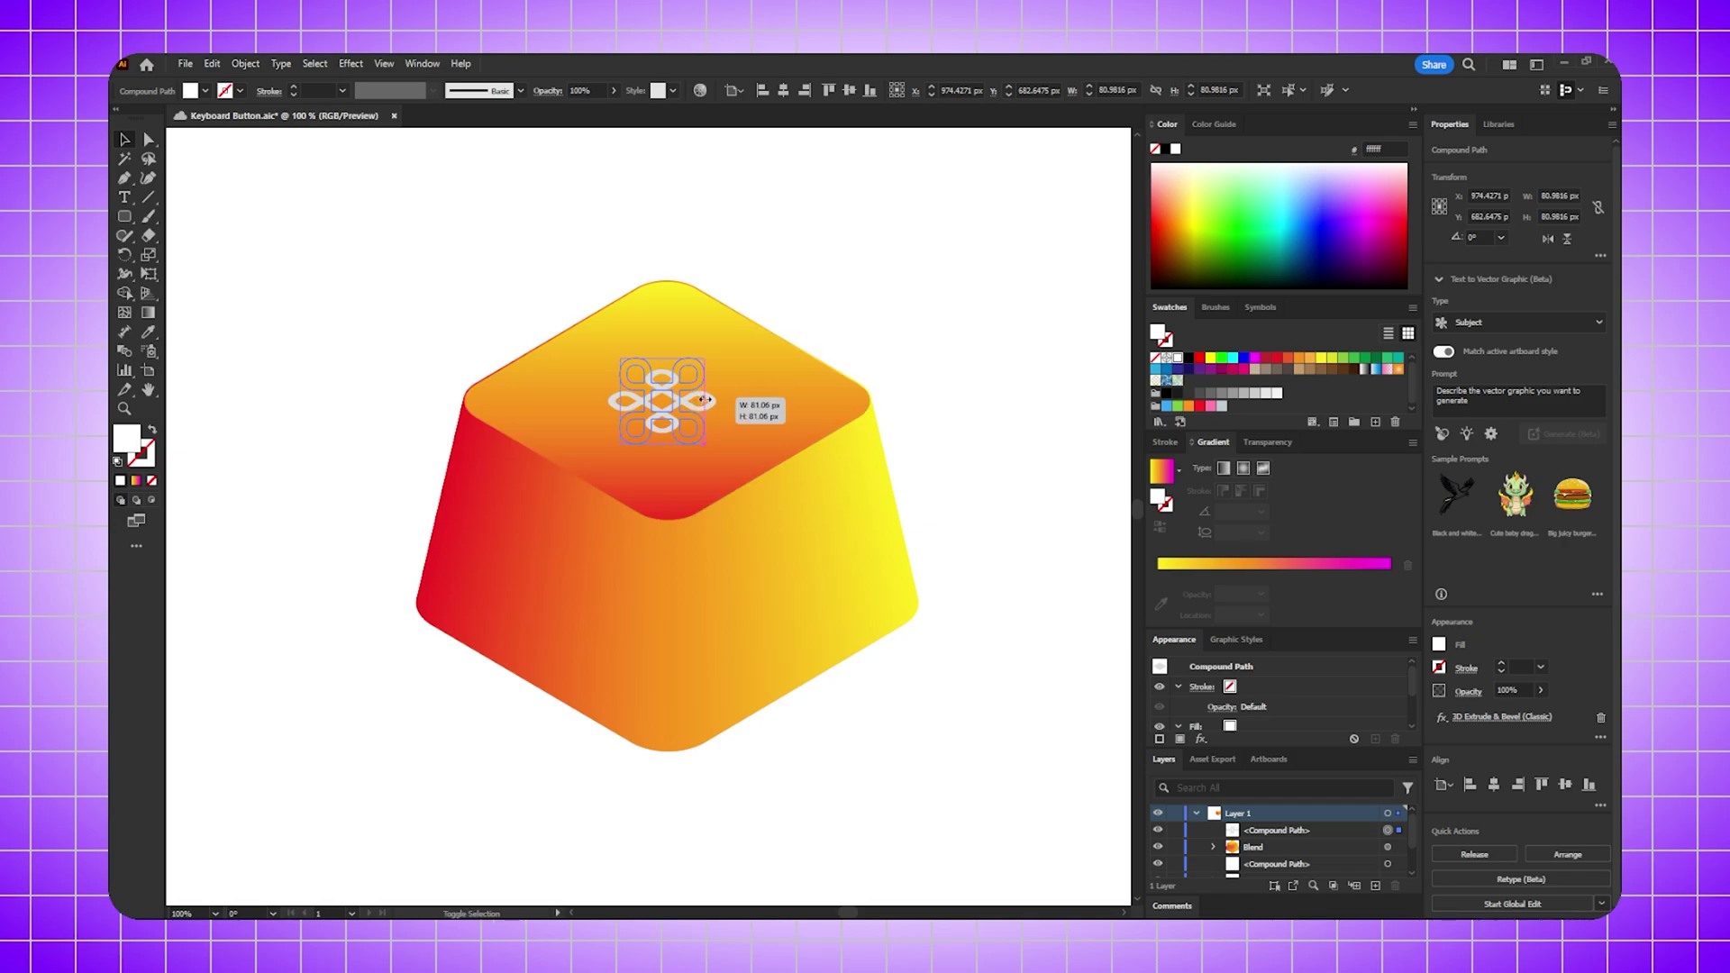
pyautogui.hotkey('ctrl', 'shift', 'a')
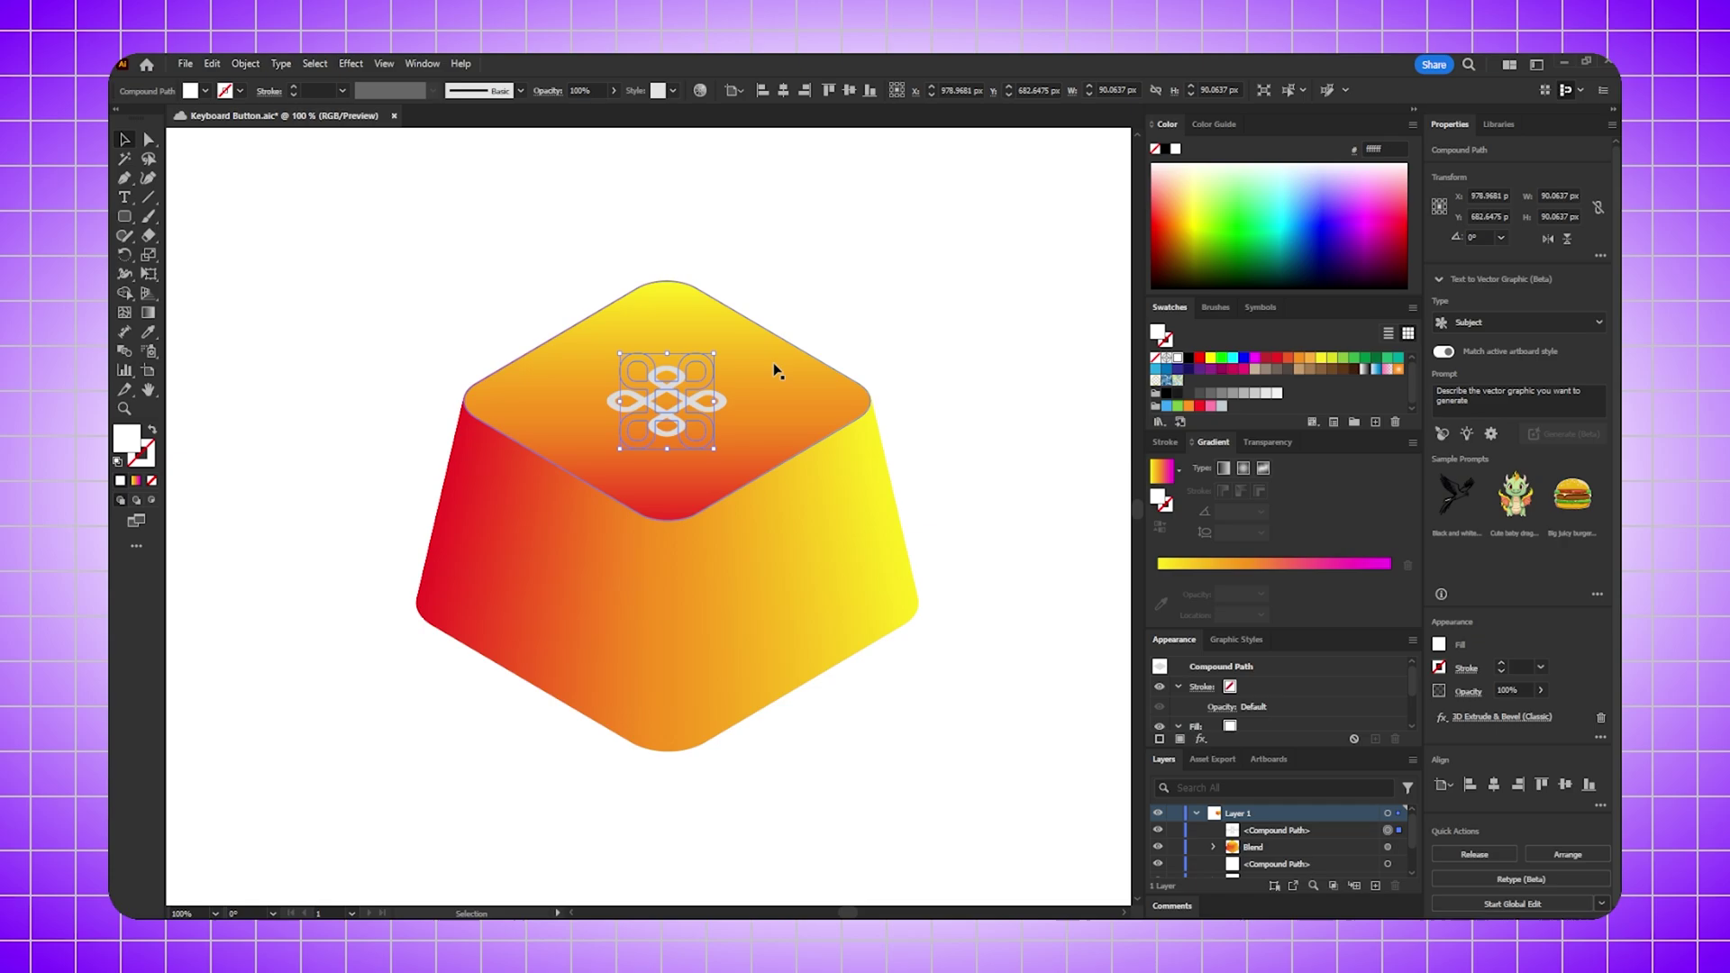
pyautogui.click(840, 305)
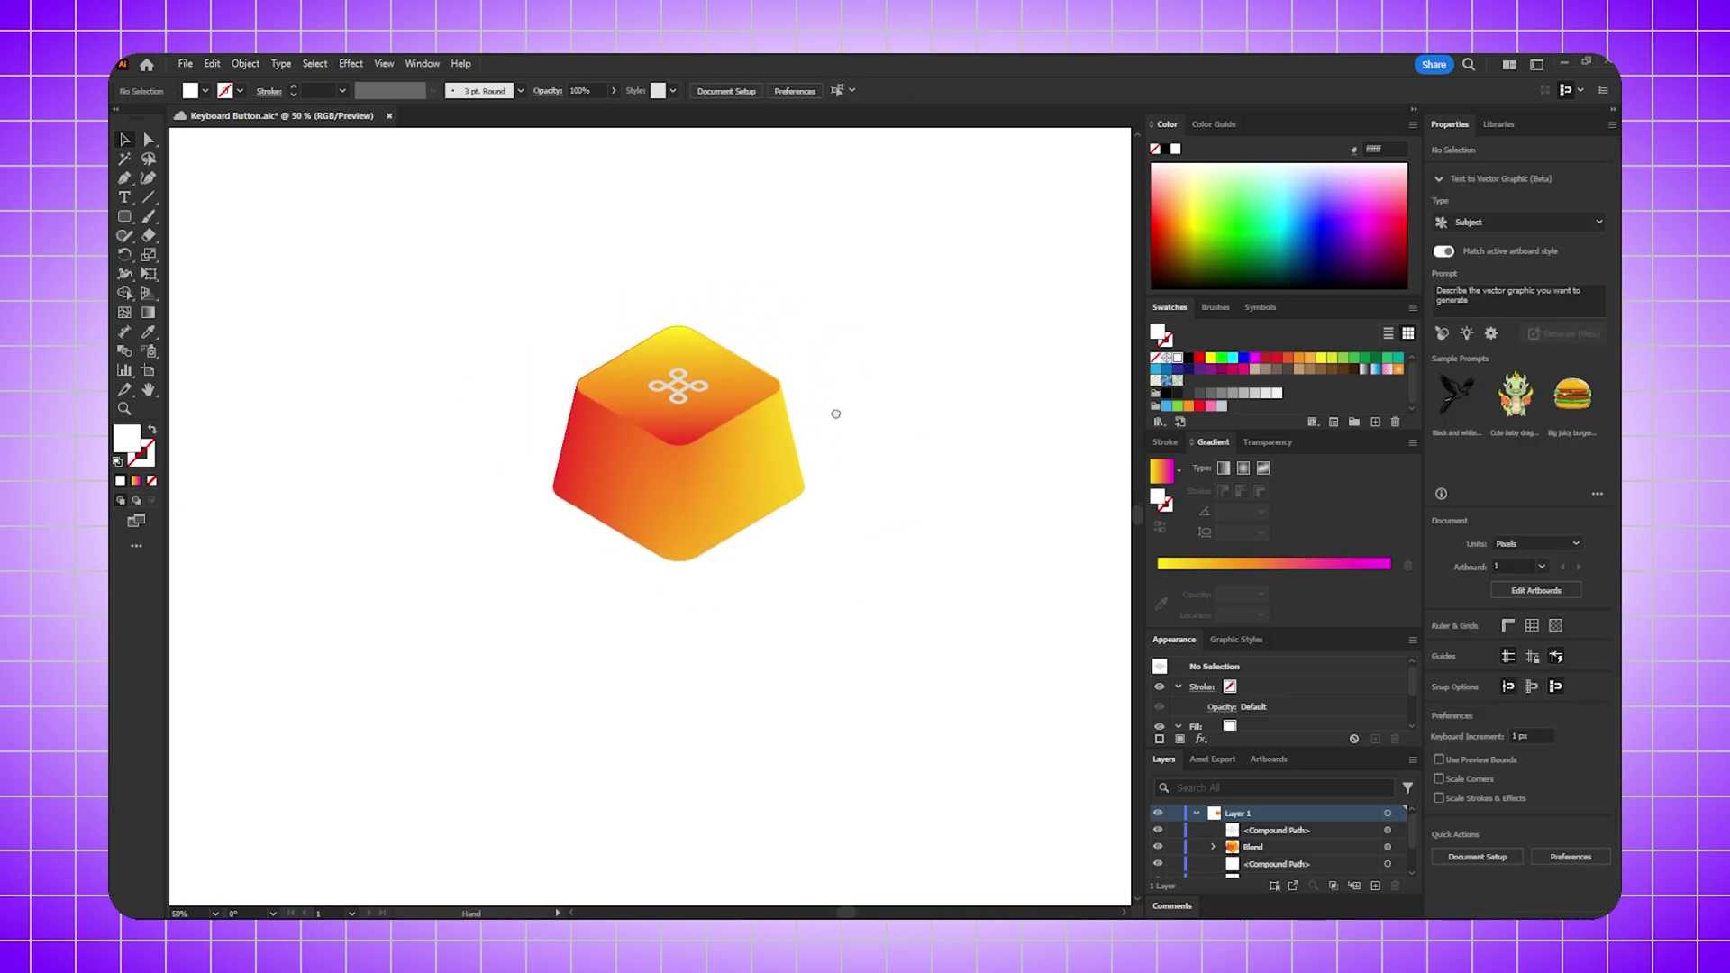
pyautogui.scroll(2, 730, 404)
# - Alt-drag a copy of the finished keycap to its lower left
pyautogui.press('space')
pyautogui.moveTo(725, 392)
pyautogui.mouseDown()
pyautogui.moveTo(745, 403)
pyautogui.moveTo(690, 359)
pyautogui.mouseUp()
pyautogui.scroll(-2, 740, 392)
pyautogui.press('space')
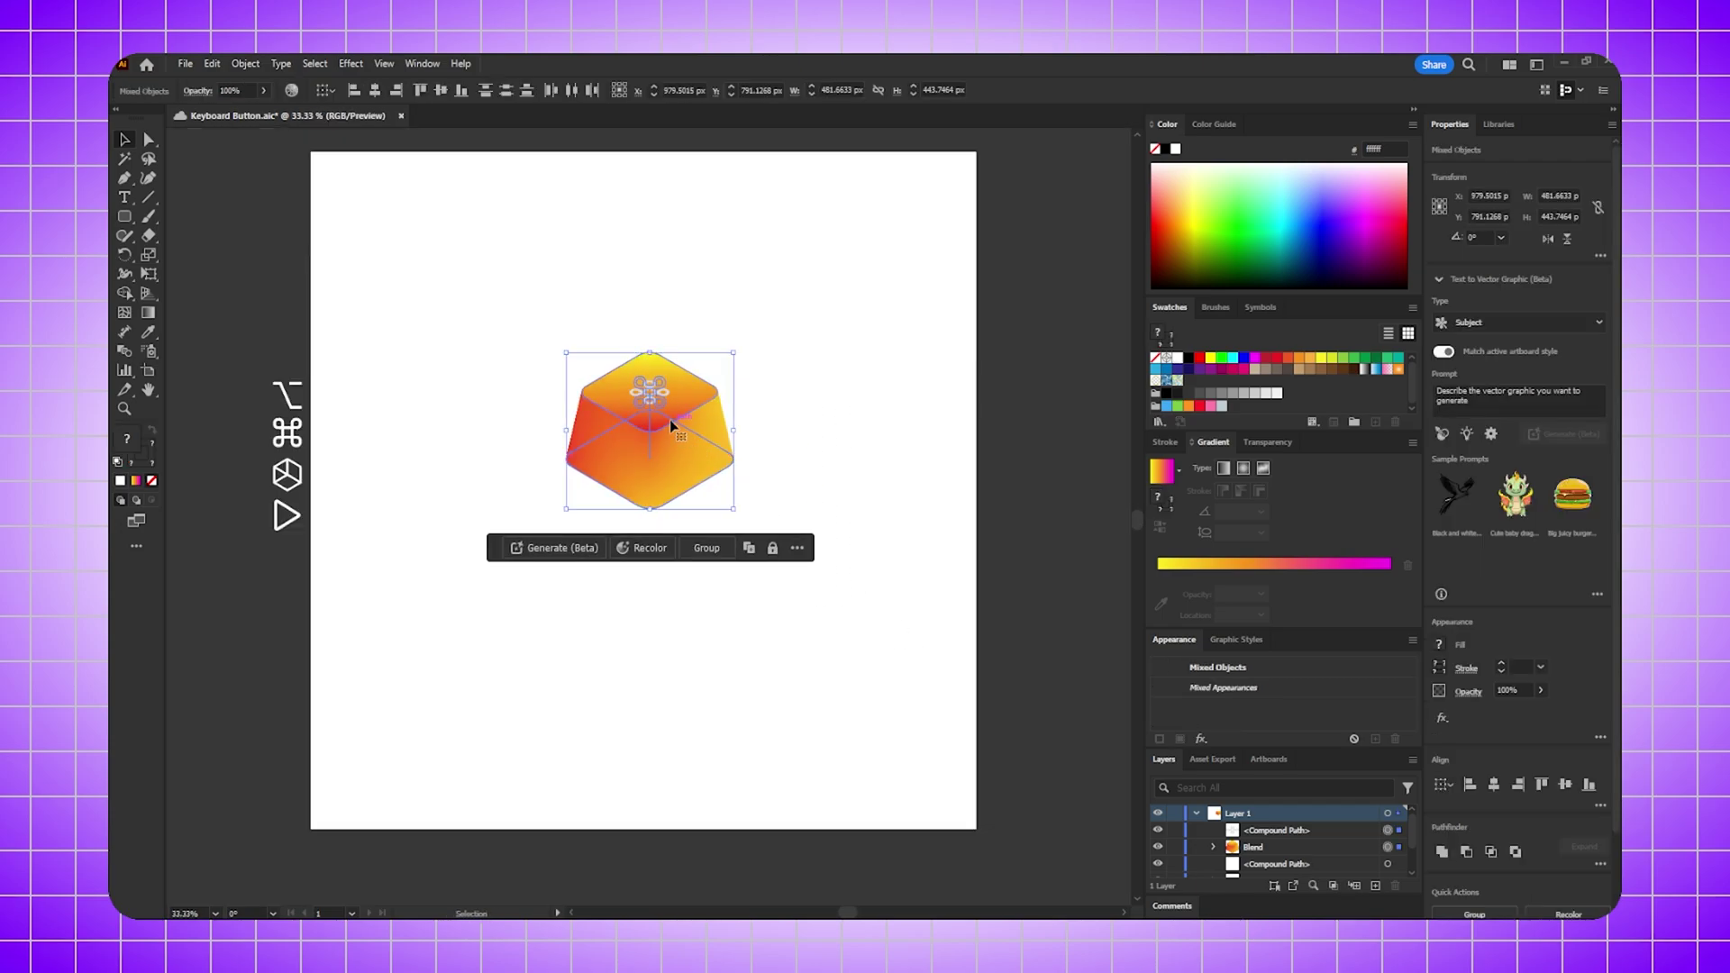
pyautogui.moveTo(691, 396); pyautogui.dragTo(607, 447)
pyautogui.click(829, 620)
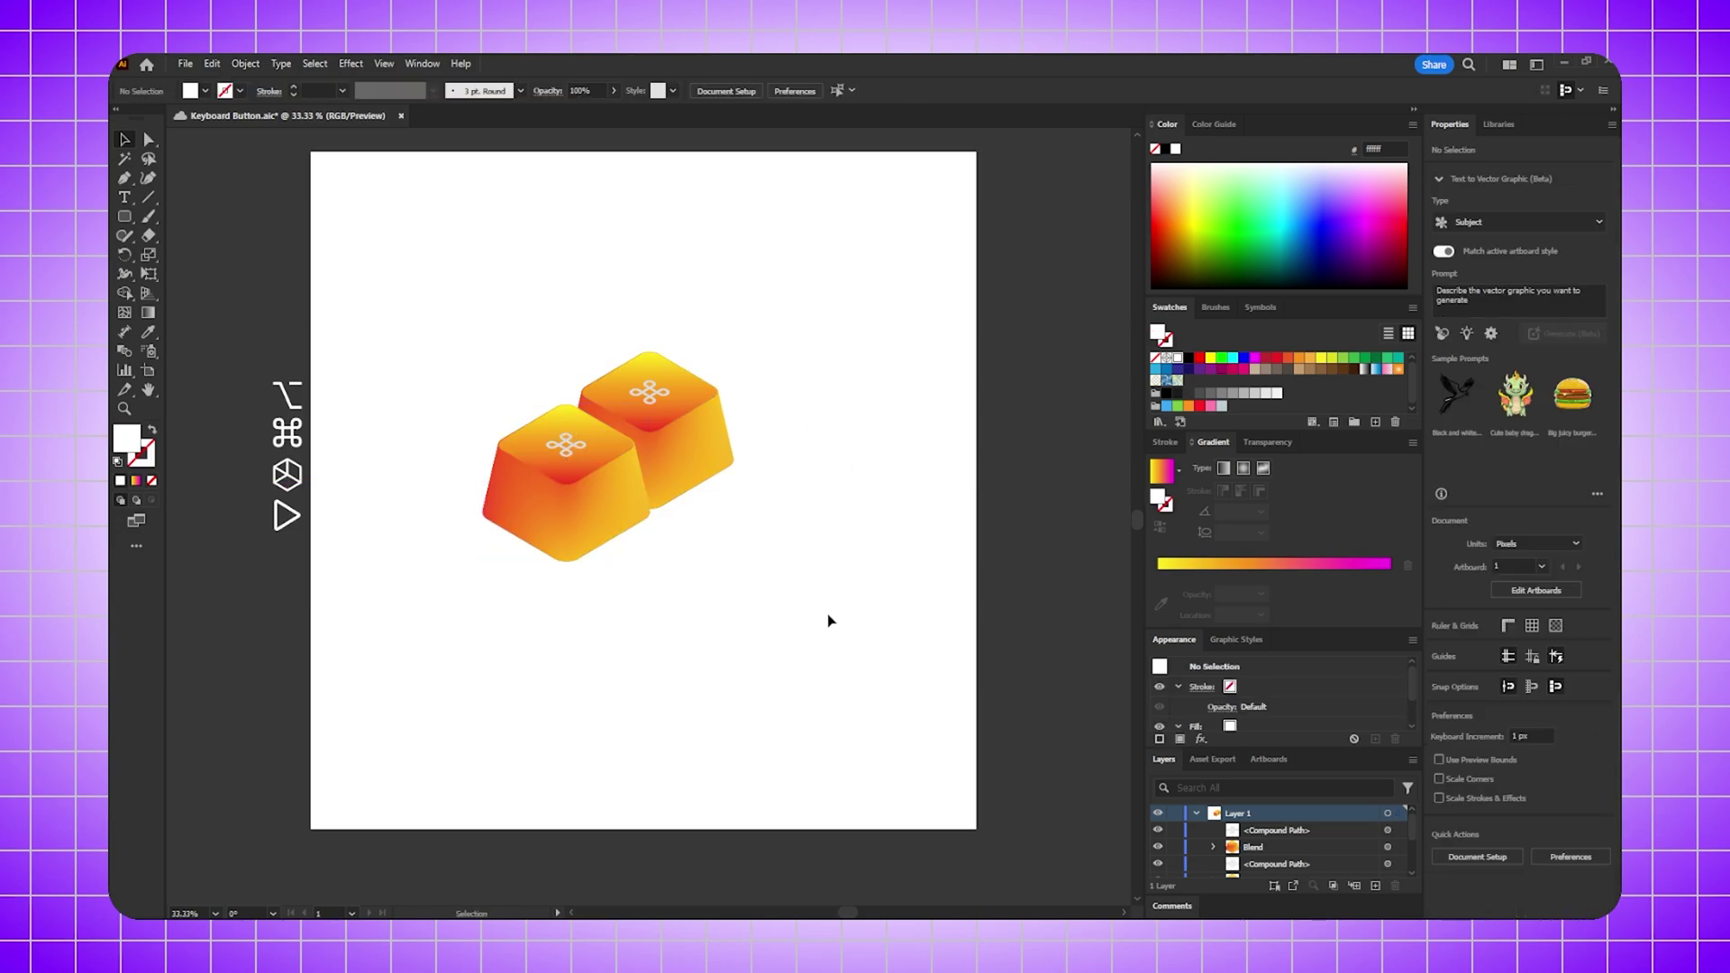
# - Marquee-select both keycaps and Alt-drag them to form a four-key cluster
pyautogui.moveTo(583, 449); pyautogui.dragTo(803, 617)
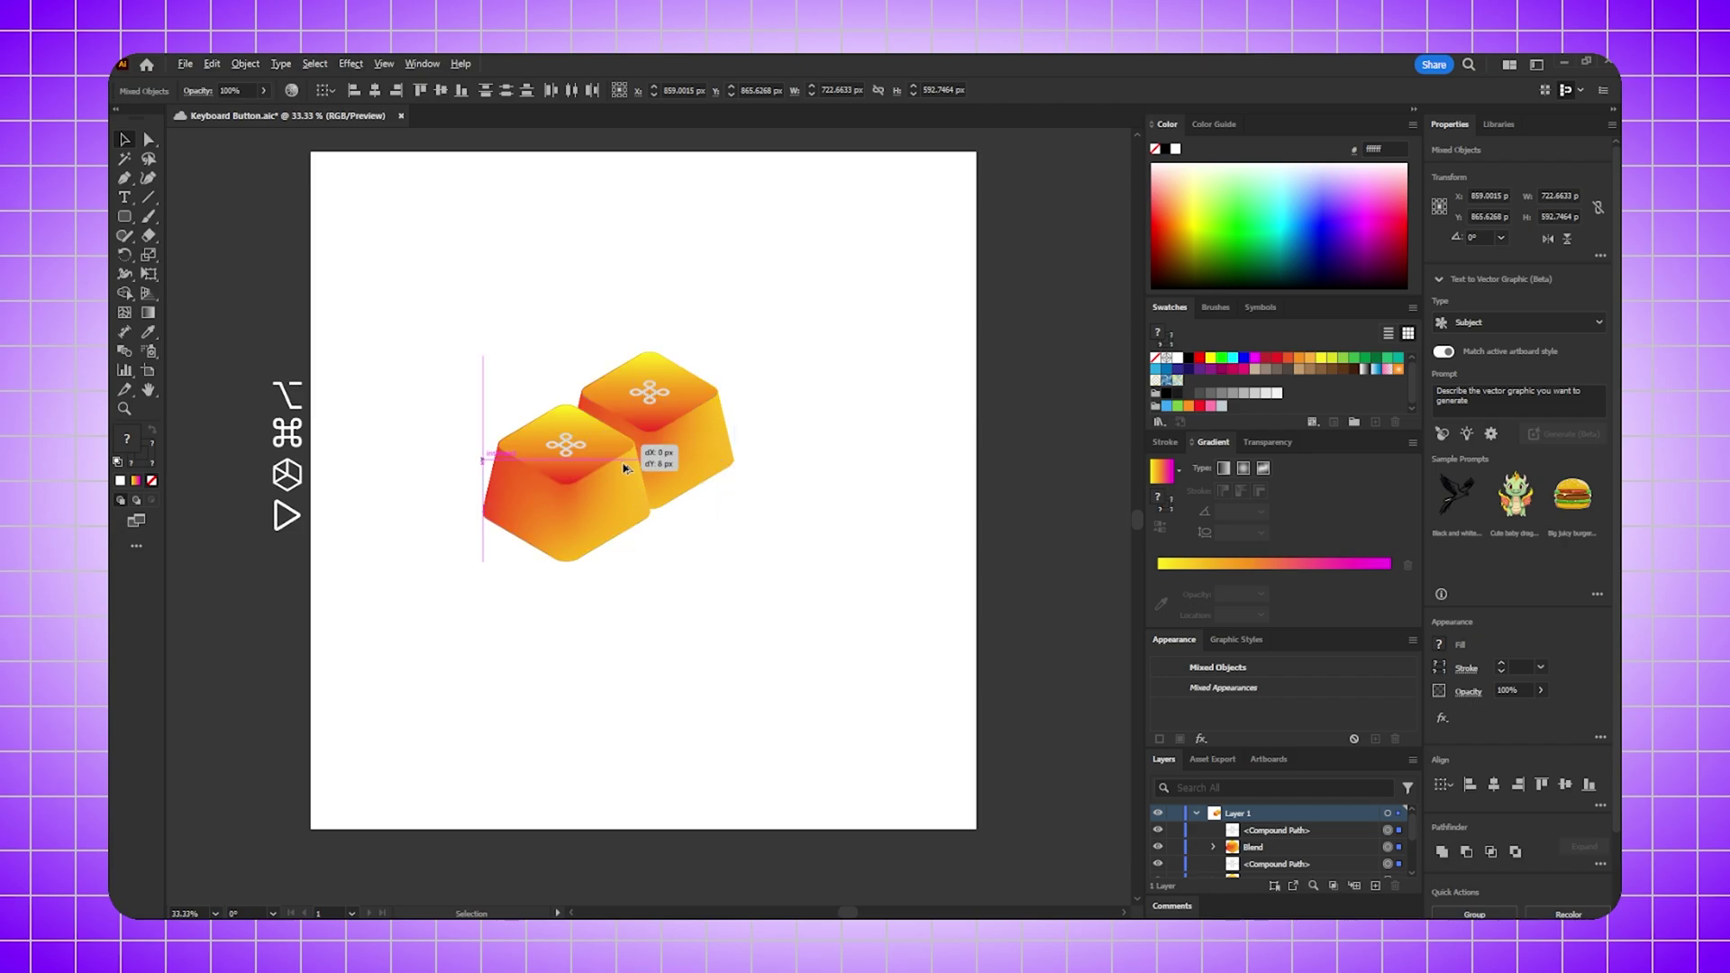
pyautogui.moveTo(610, 453); pyautogui.dragTo(689, 503)
pyautogui.click(824, 479)
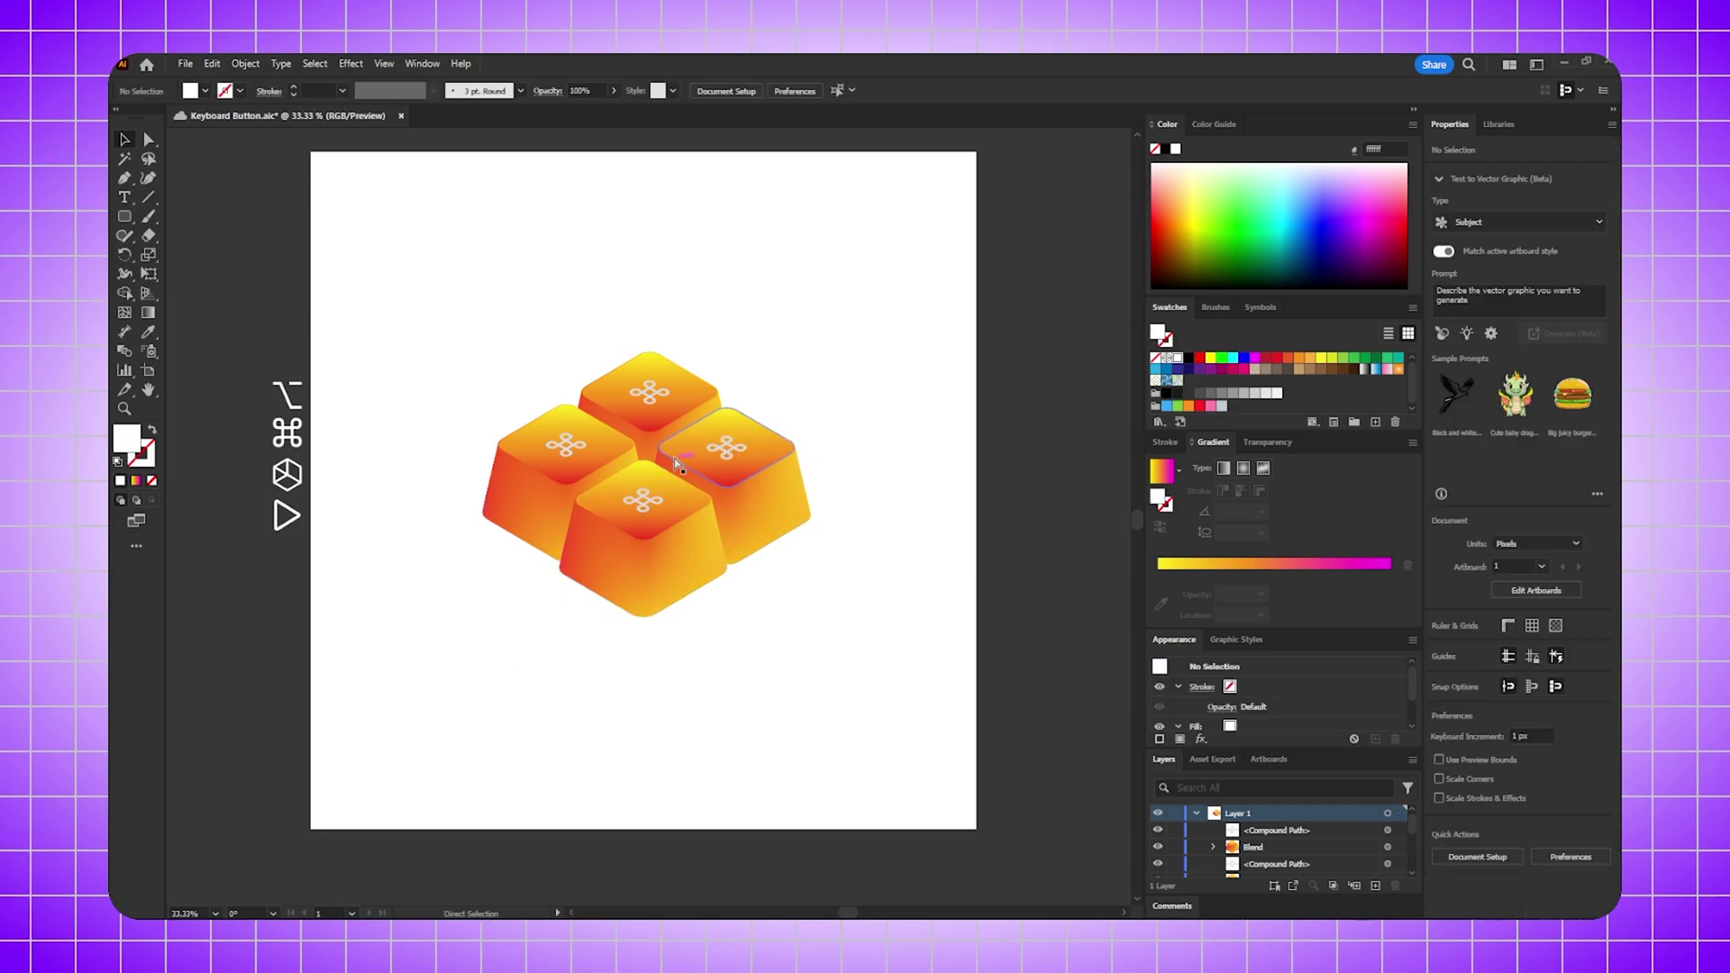
pyautogui.scroll(5, 683, 453)
pyautogui.scroll(-3, 683, 452)
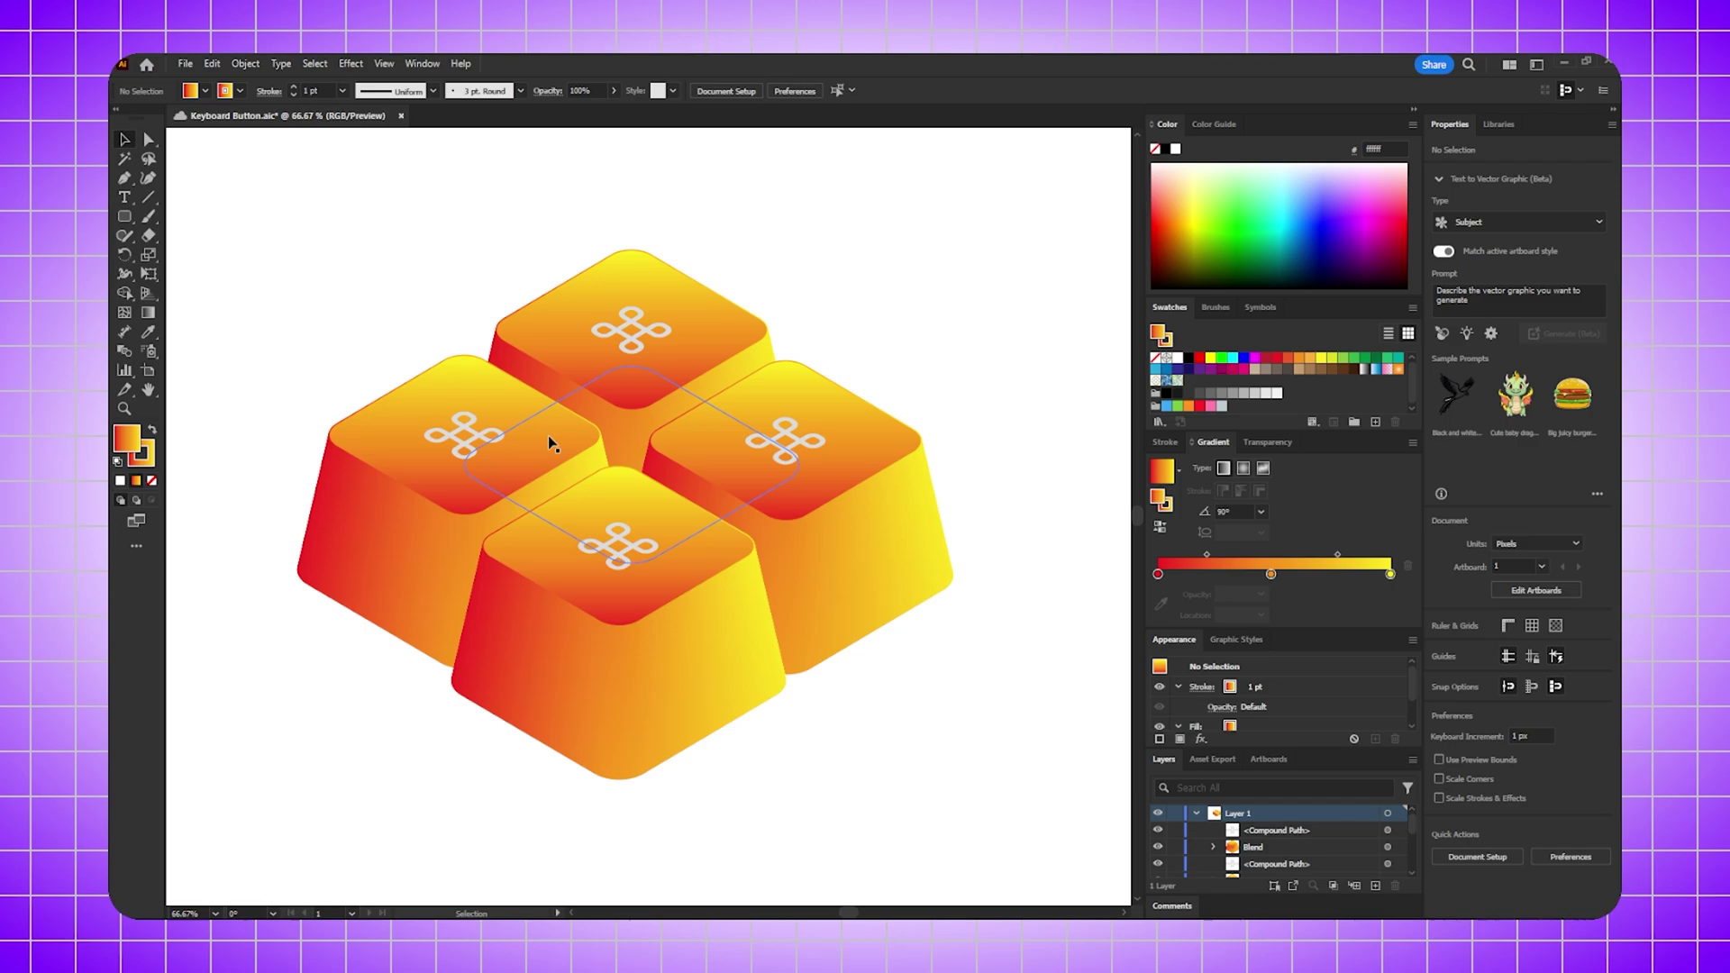
# - Move the right keycap's top face and command symbol down about 44 px, so the key looks pressed
pyautogui.click(830, 480)
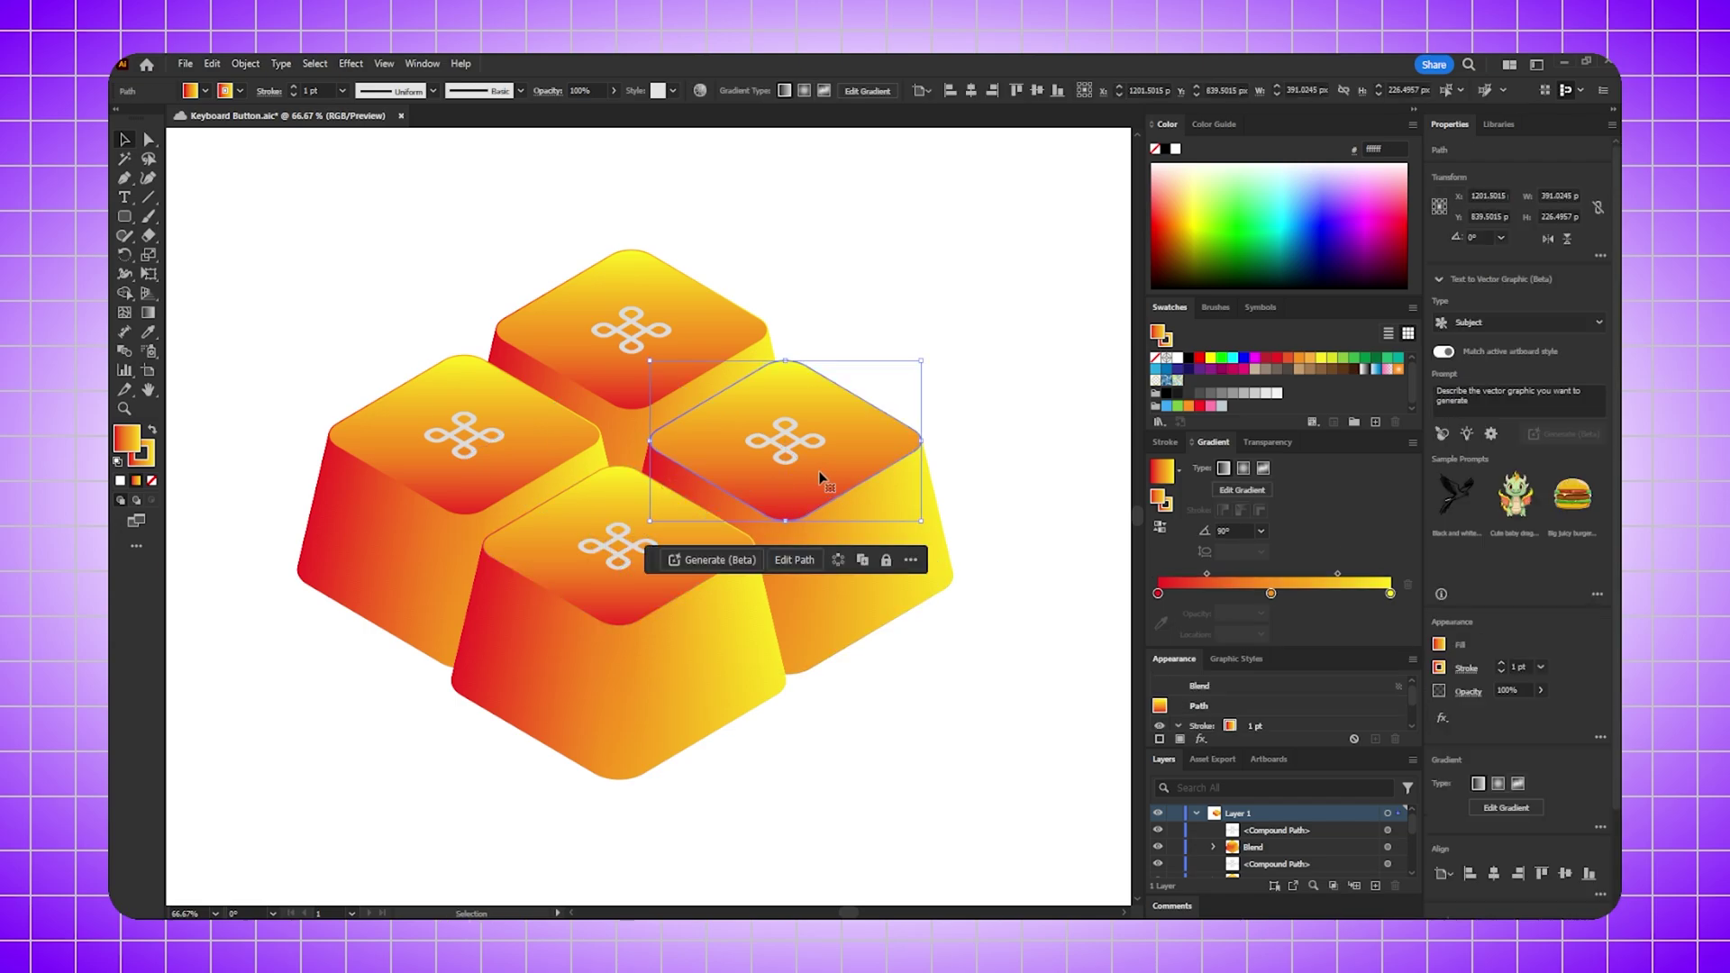
pyautogui.moveTo(807, 470); pyautogui.dragTo(791, 456)
pyautogui.keyDown('shift'); pyautogui.click(791, 455); pyautogui.keyUp('shift')
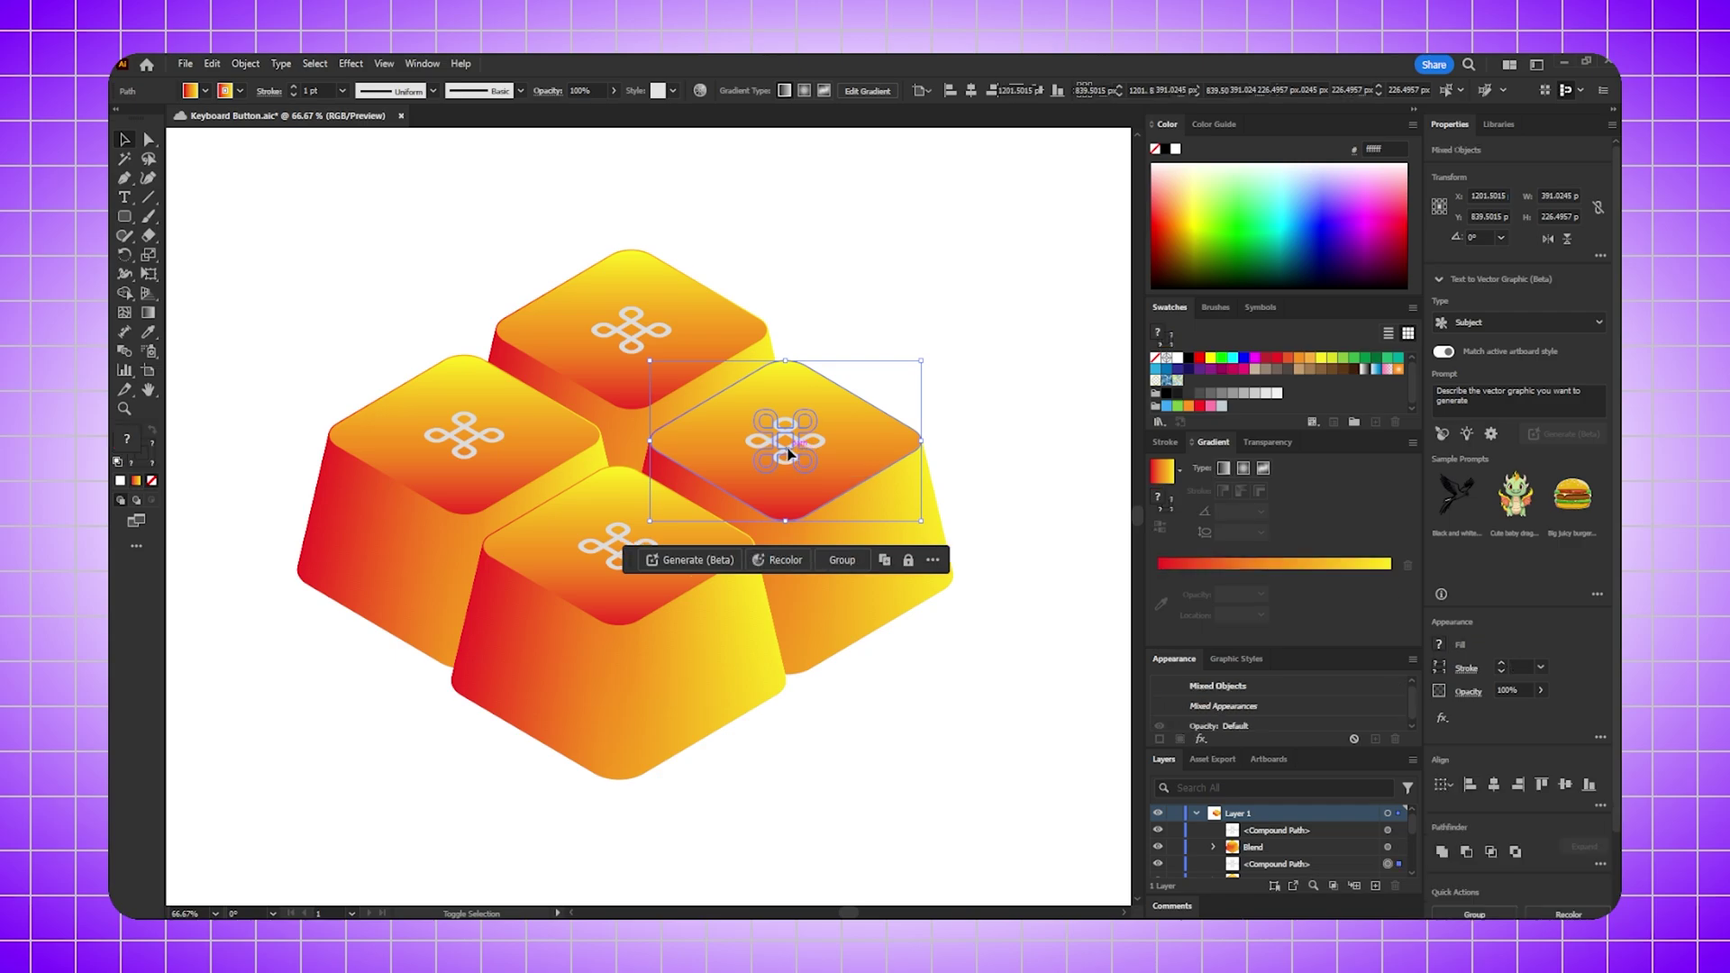
pyautogui.moveTo(847, 460); pyautogui.dragTo(851, 483)
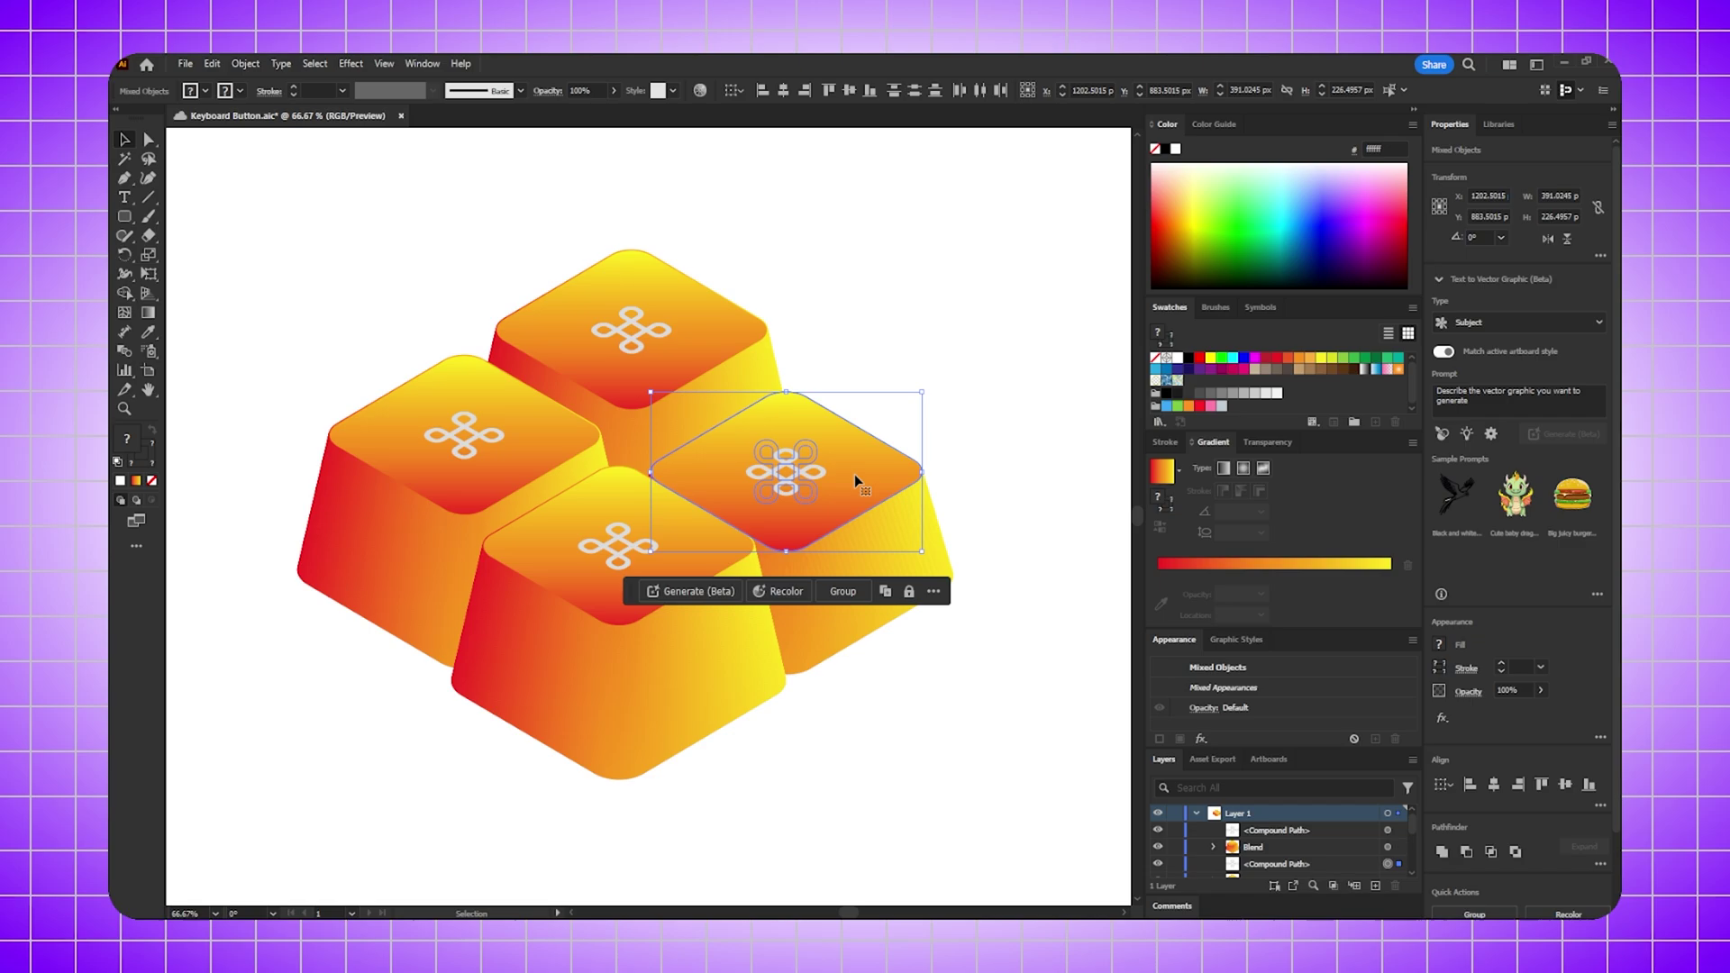
pyautogui.click(912, 349)
pyautogui.hotkey('ctrl', '0')
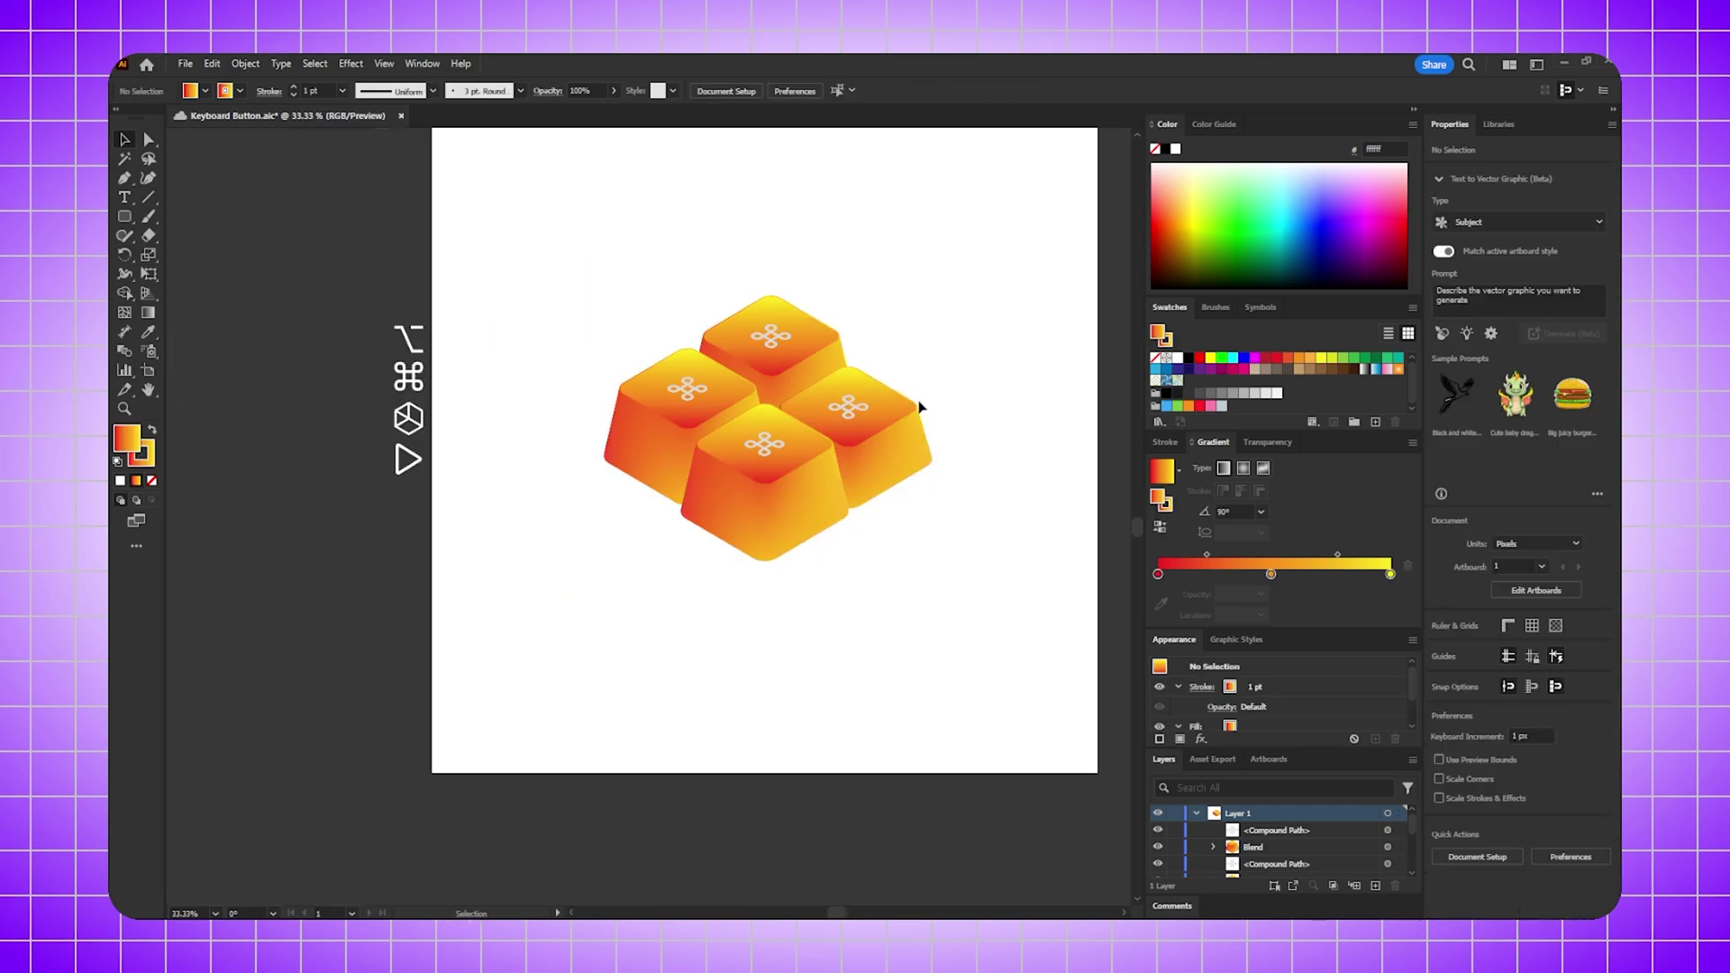